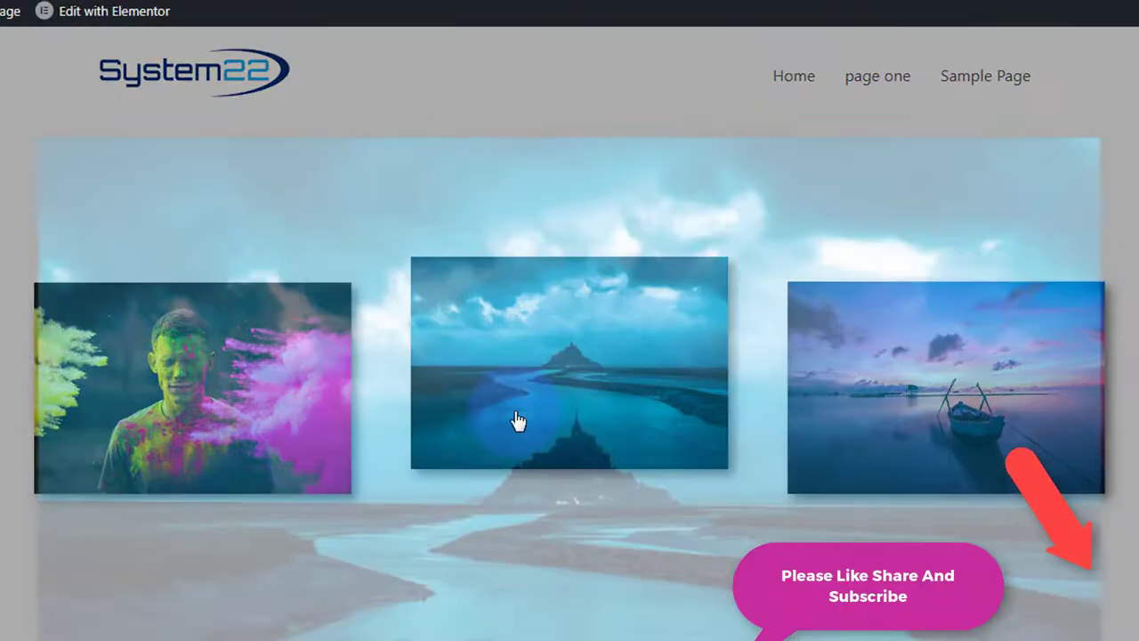
Preview the middle floating image in the demo page's lightbox
click(518, 420)
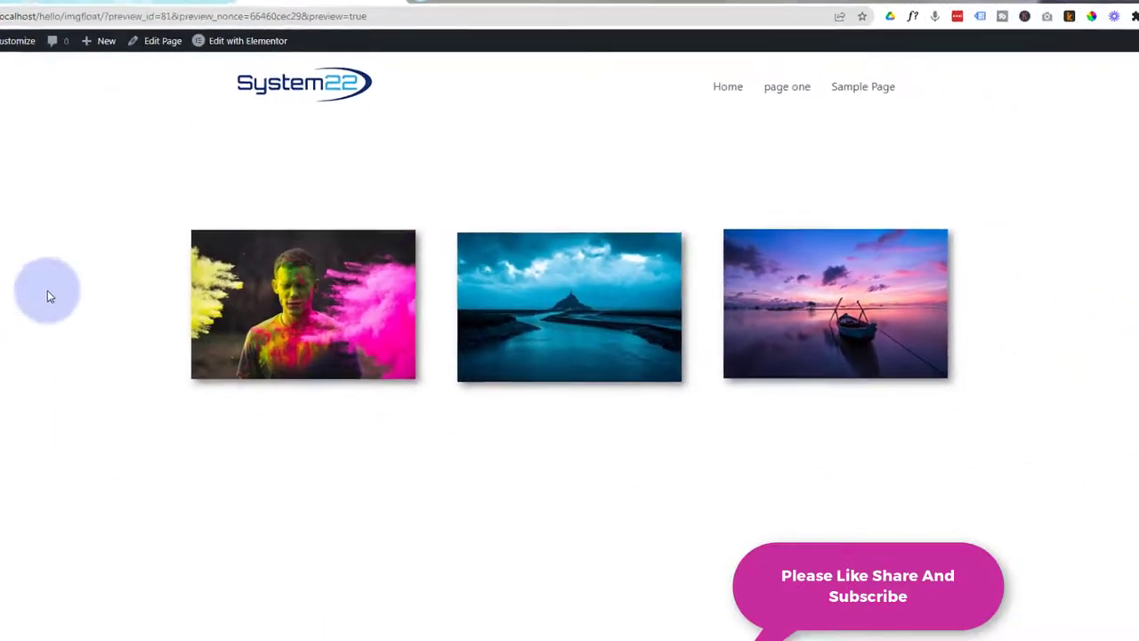
Create a new WordPress page in a separate browser tab and switch to it
mouse_move(107, 45)
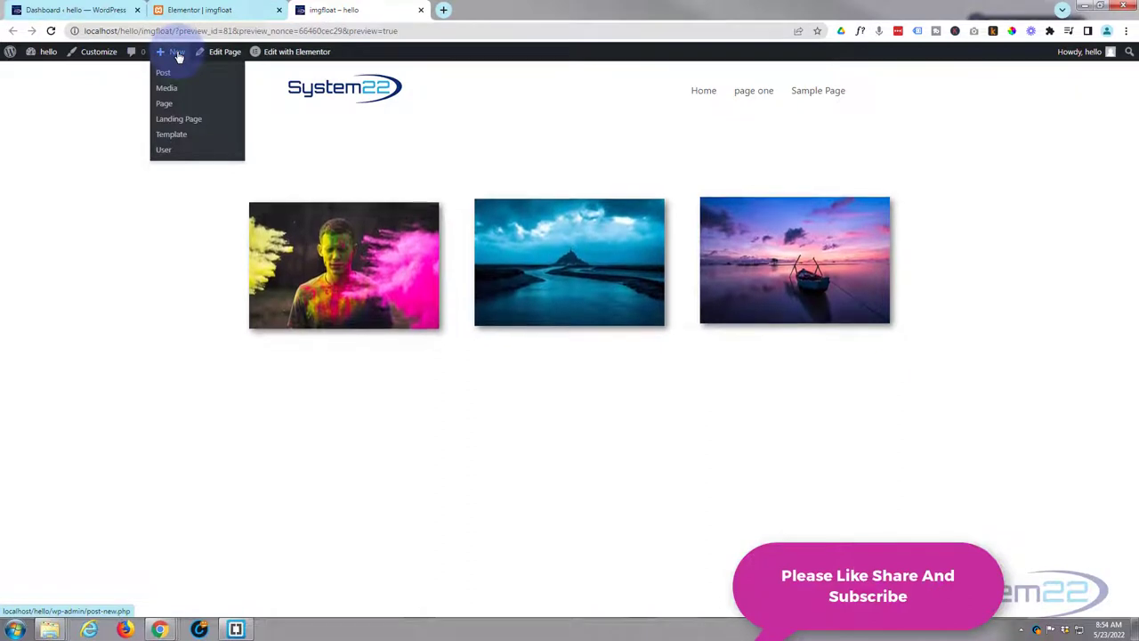
middle_click(167, 105)
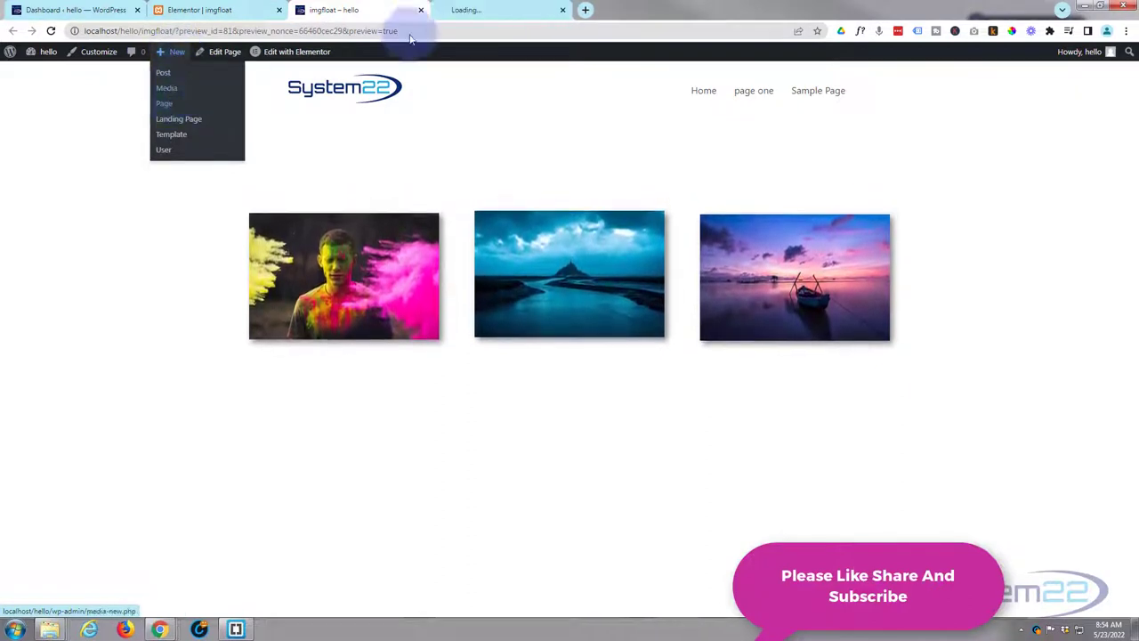
click(488, 10)
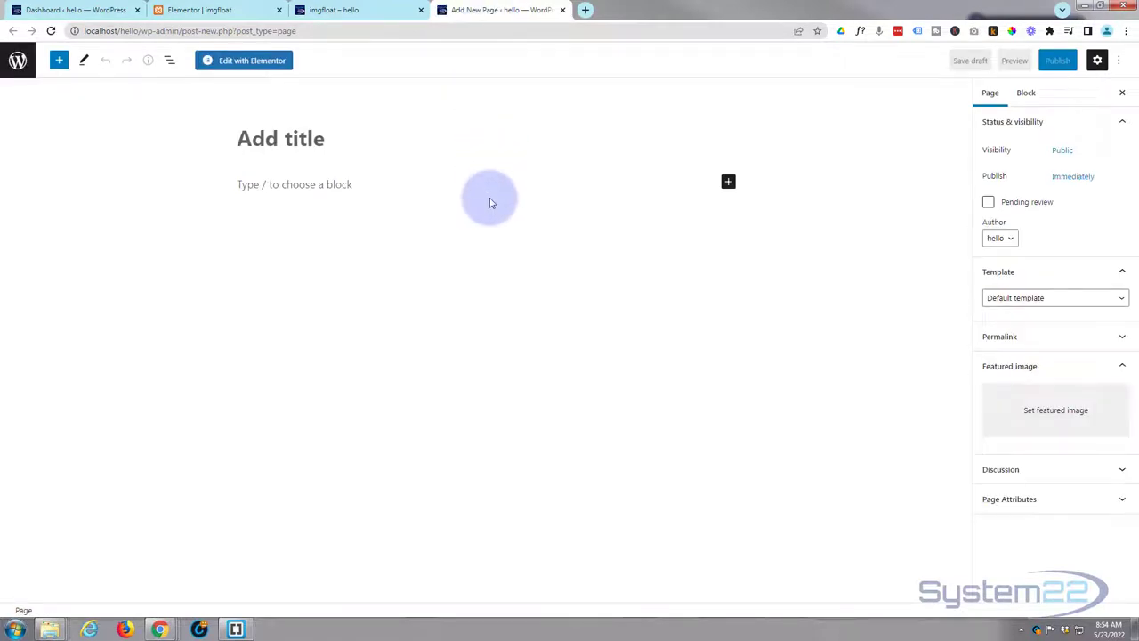
Assign the Elementor Full Width template to the new page and title it "image float"
click(1043, 299)
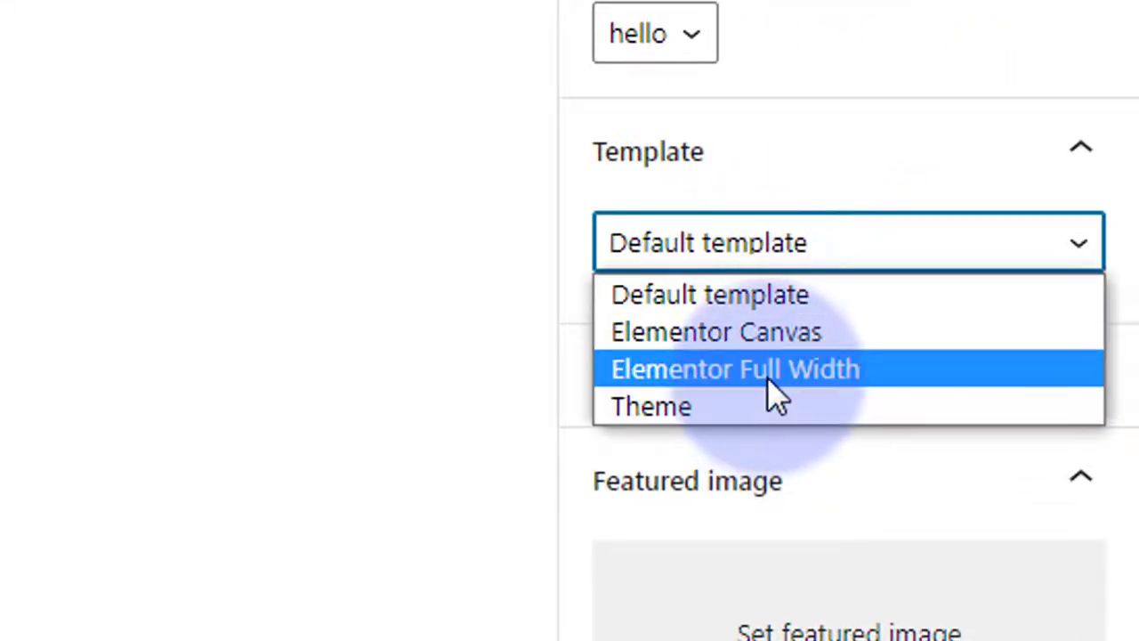
click(769, 376)
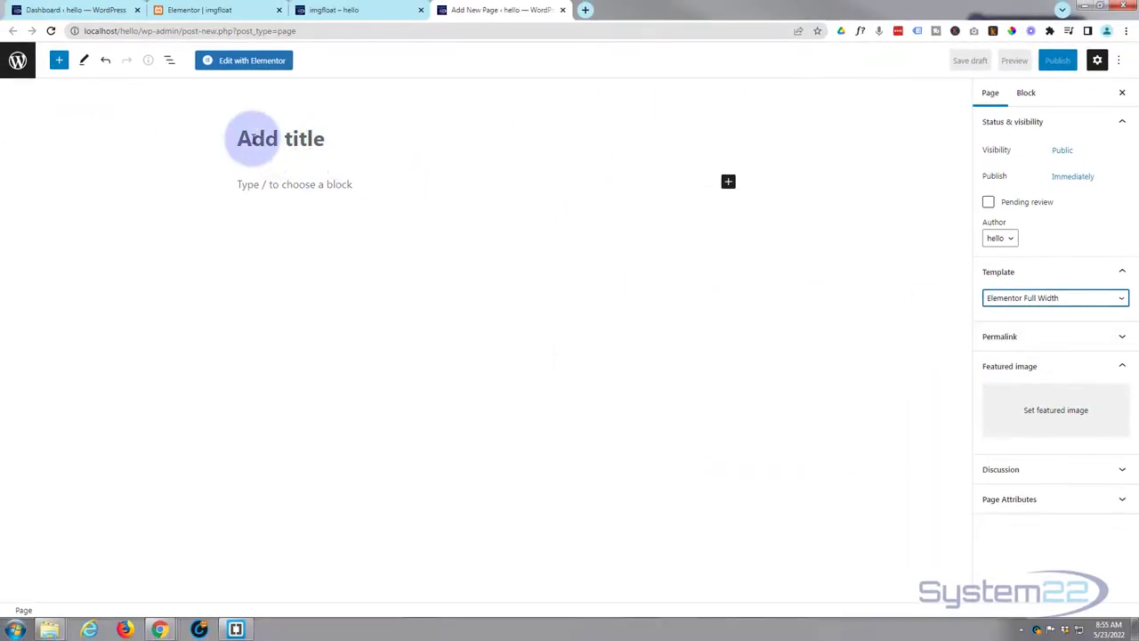
text(image float)
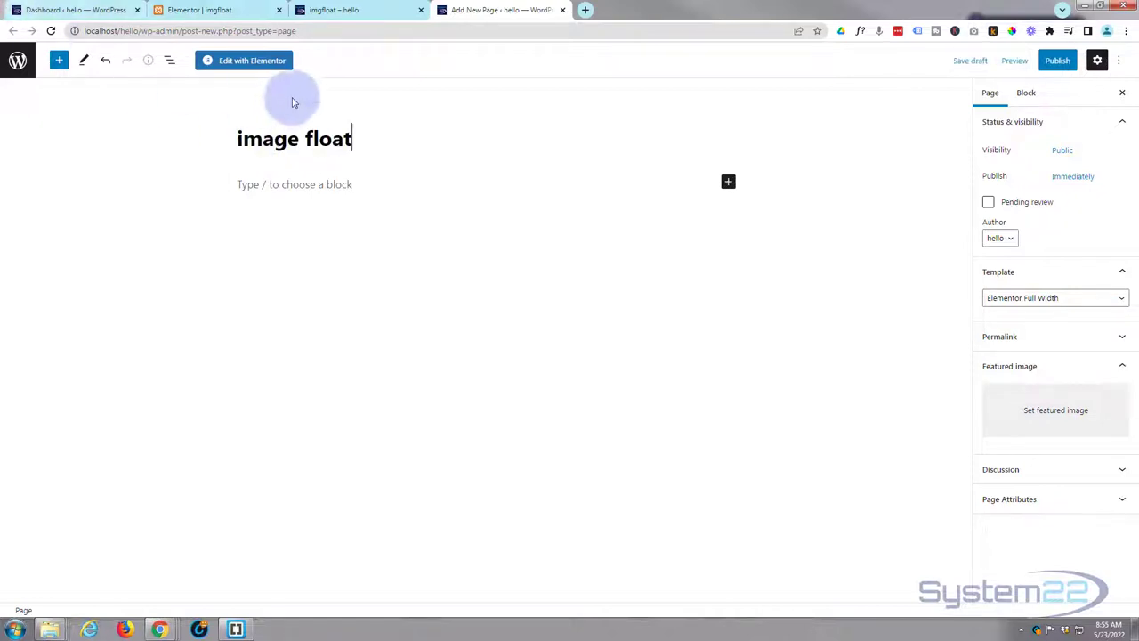
Open the page in the Elementor editor and add a section with three equal columns
click(254, 61)
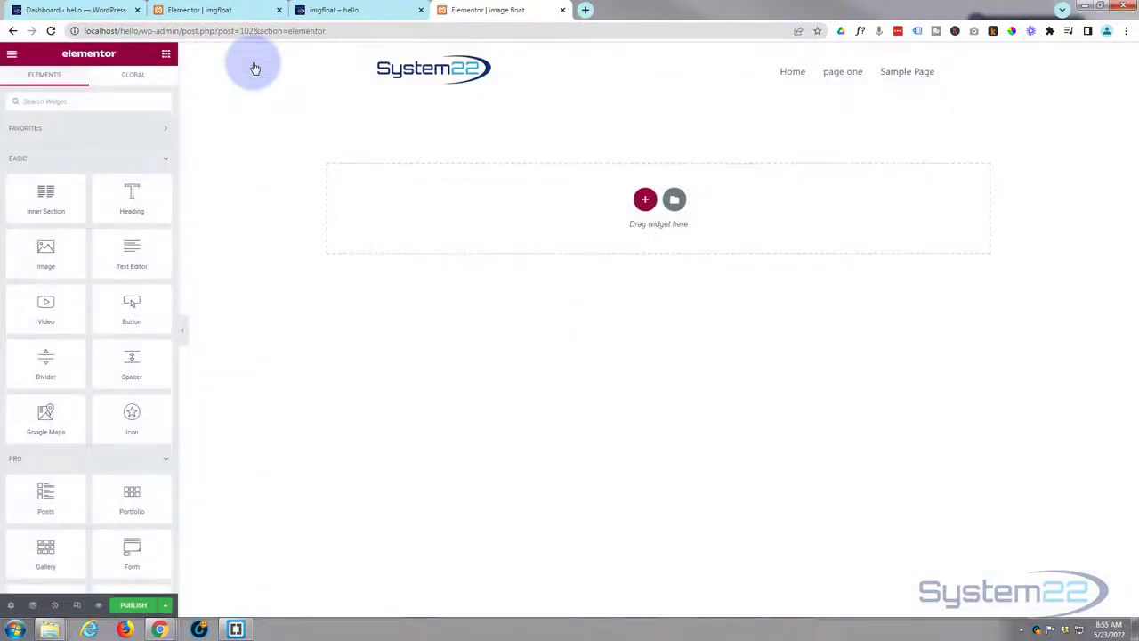
click(645, 199)
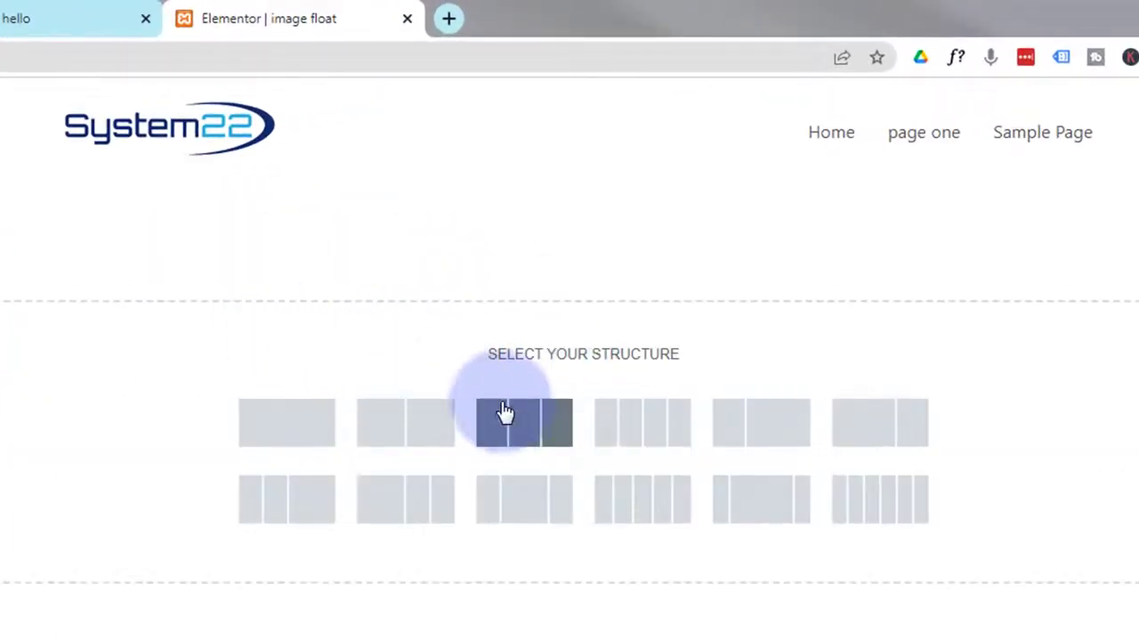
click(524, 428)
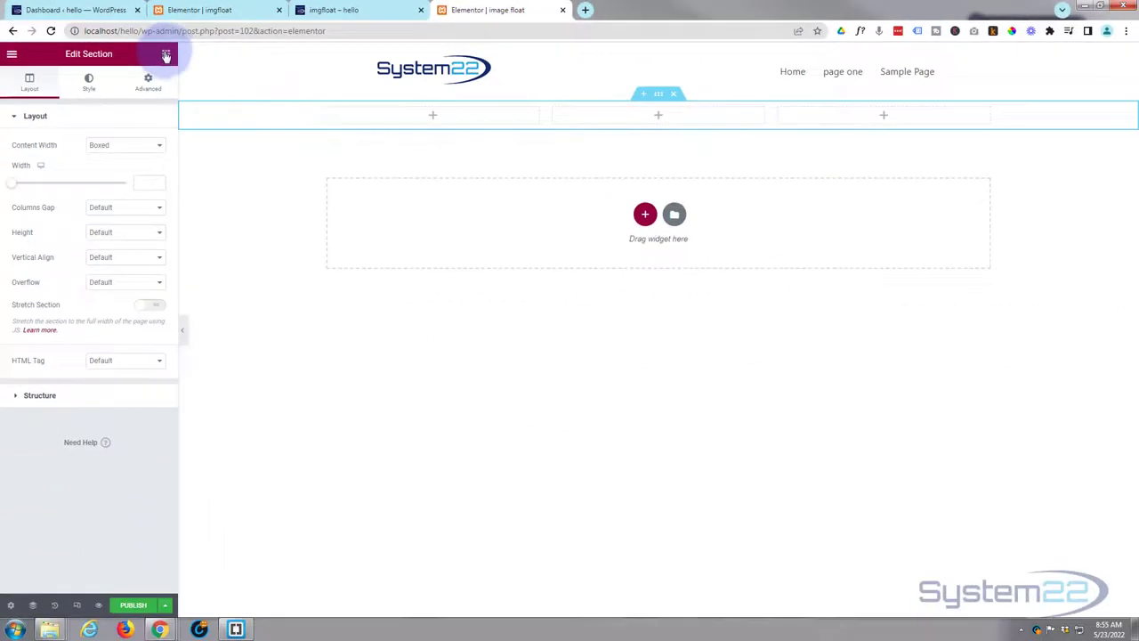
Add an Image widget to the first column and insert the photo of the man with coloured powder from the media library
click(166, 55)
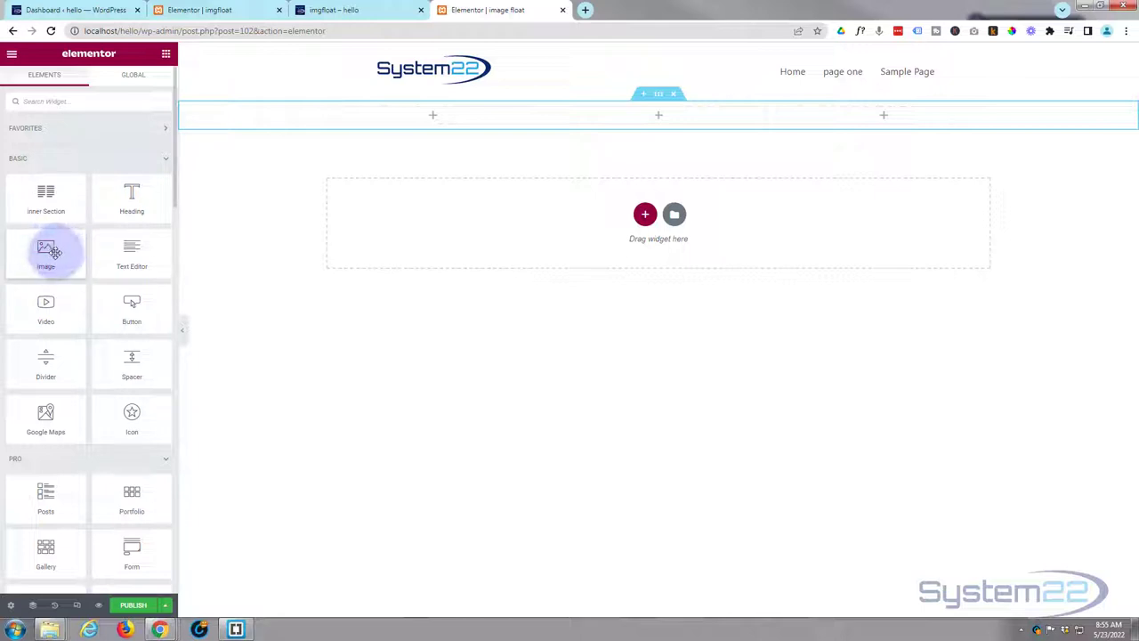
drag(46, 249, 436, 109)
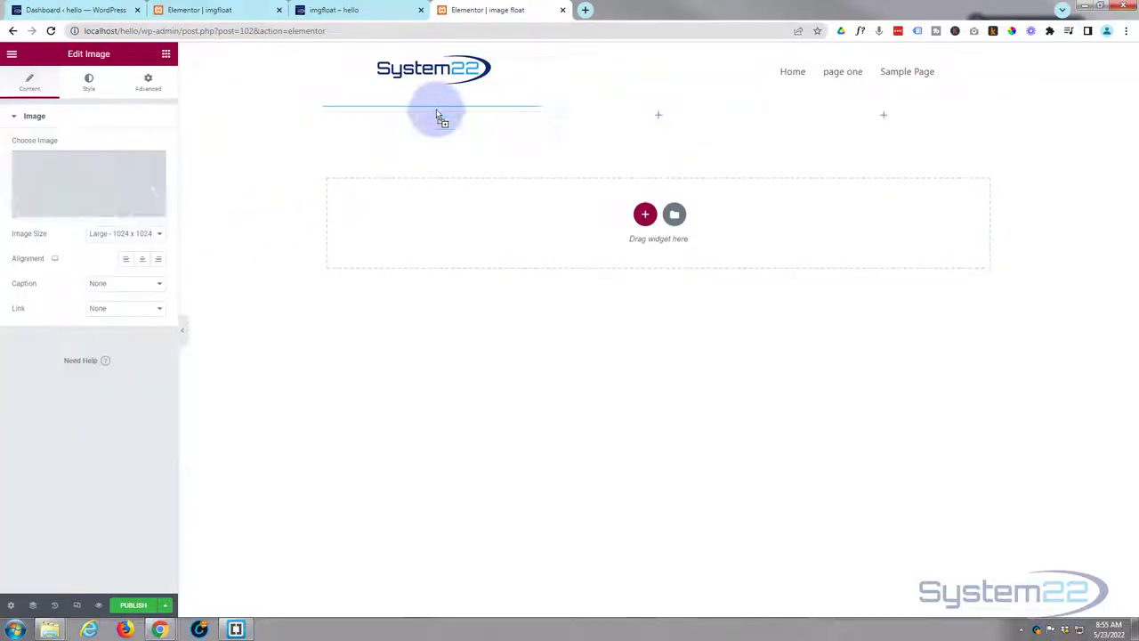
click(78, 186)
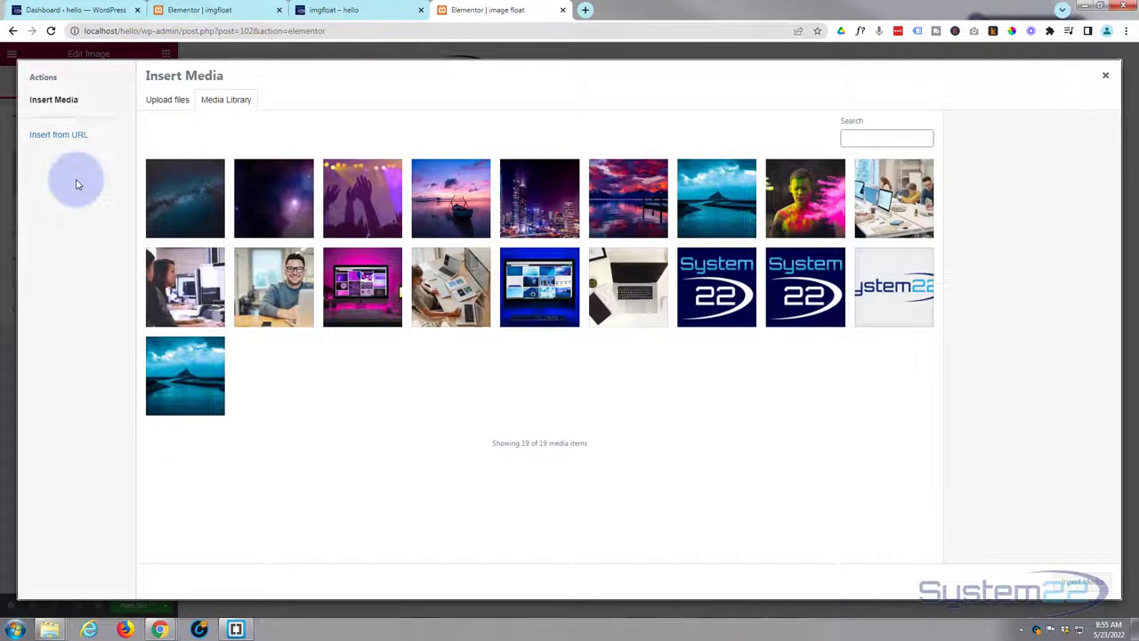
click(801, 182)
click(1082, 582)
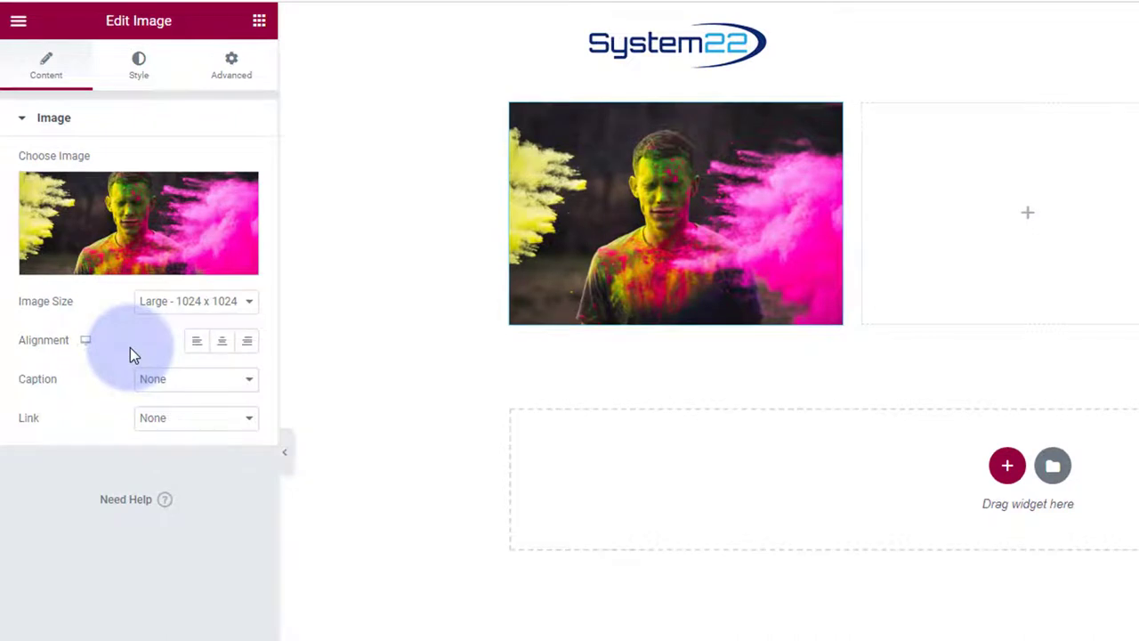
Link the image to its Media File and set the lightbox to Yes
click(196, 418)
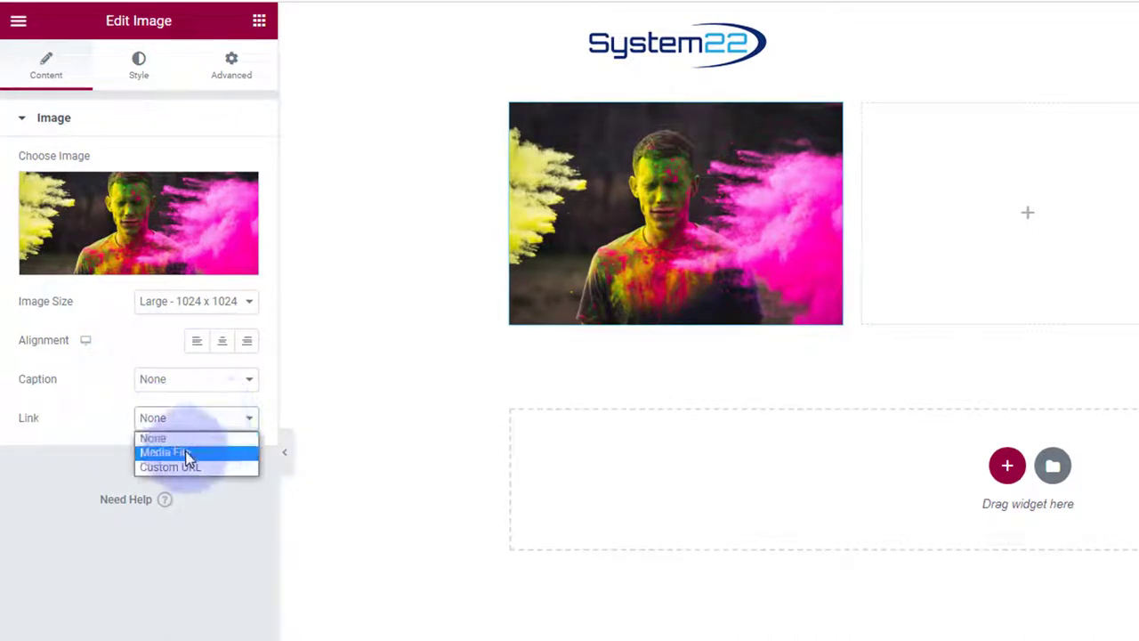
click(185, 453)
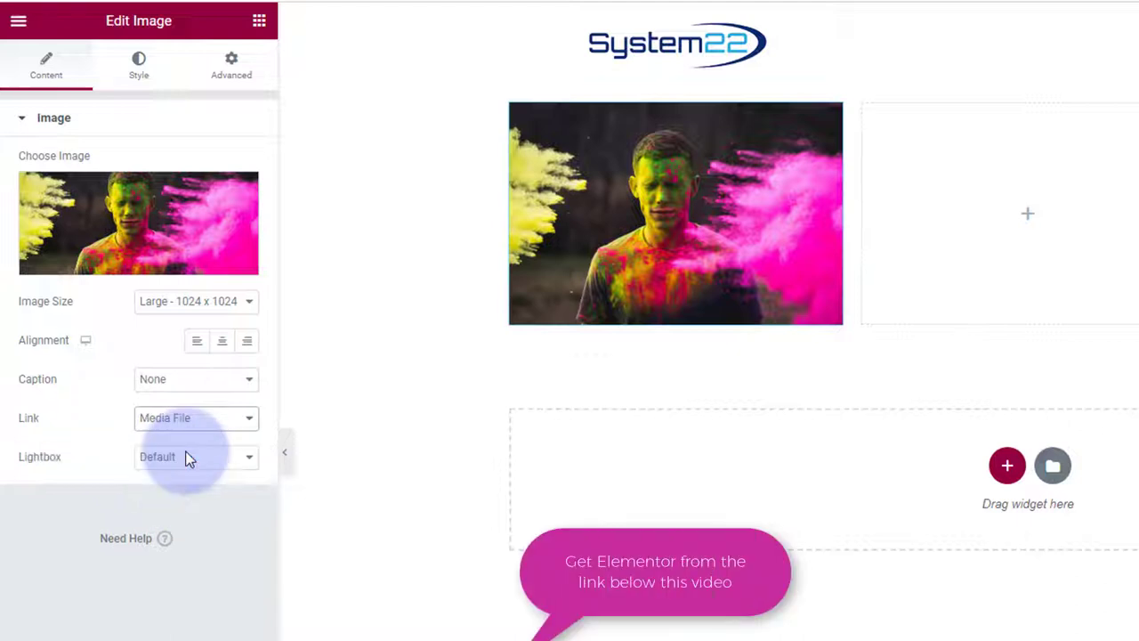
click(188, 458)
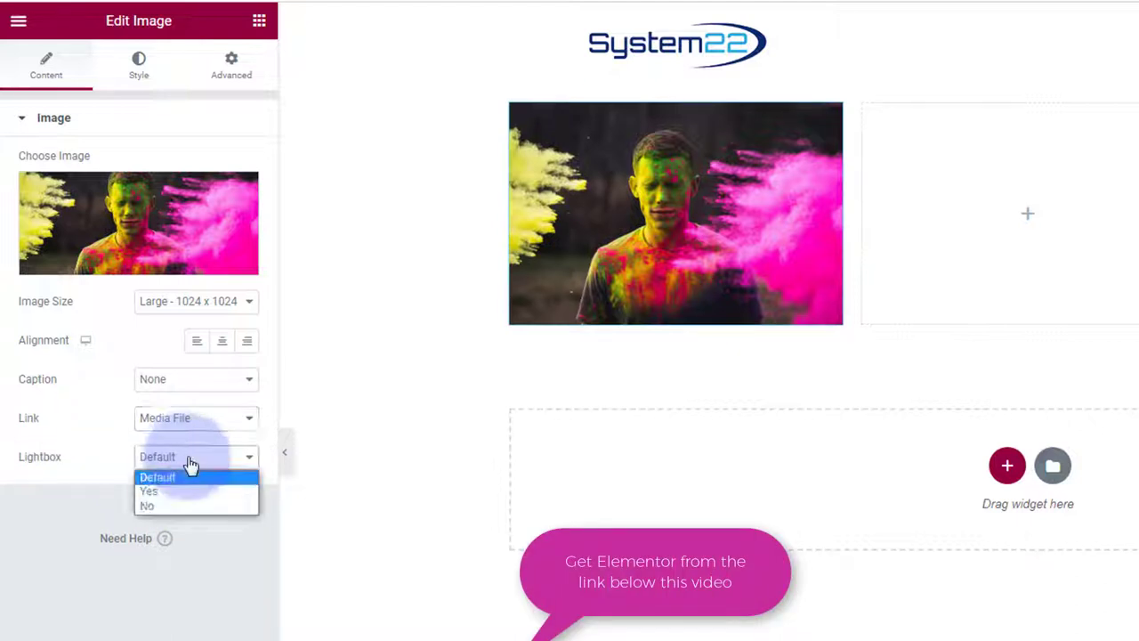
click(186, 494)
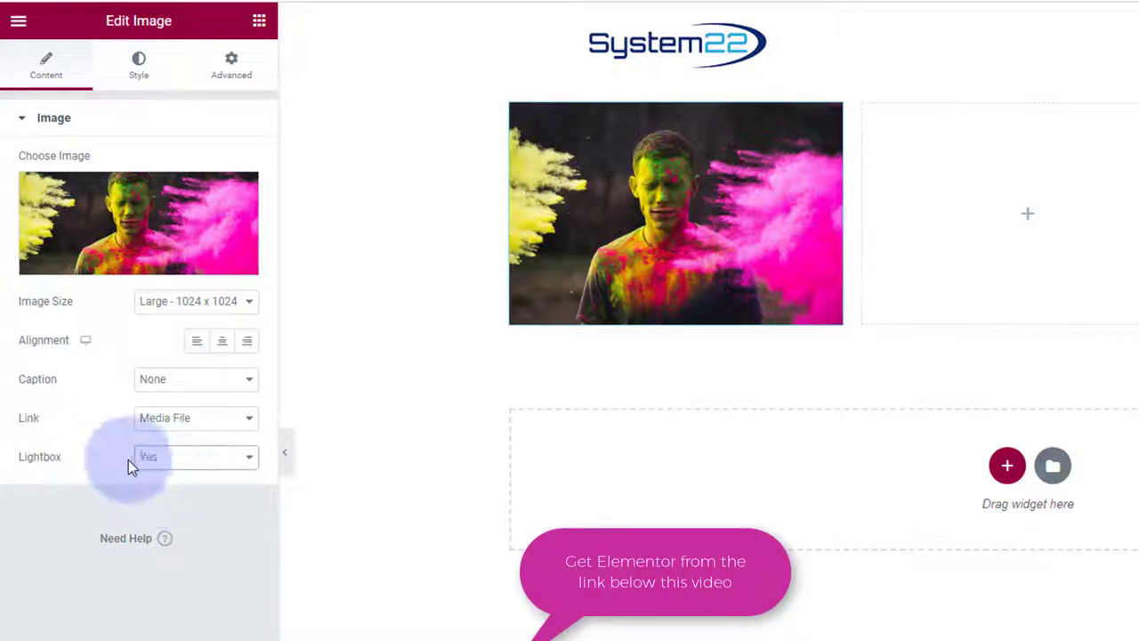
Change the image's link type to Custom URL and expand its link options
click(223, 429)
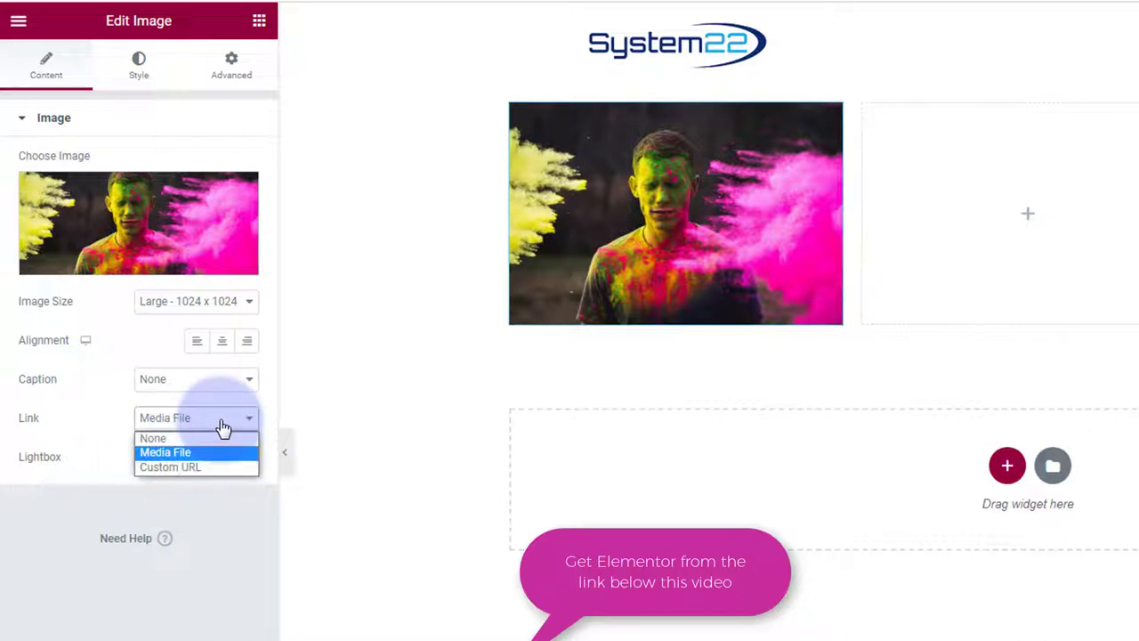
click(192, 470)
click(119, 455)
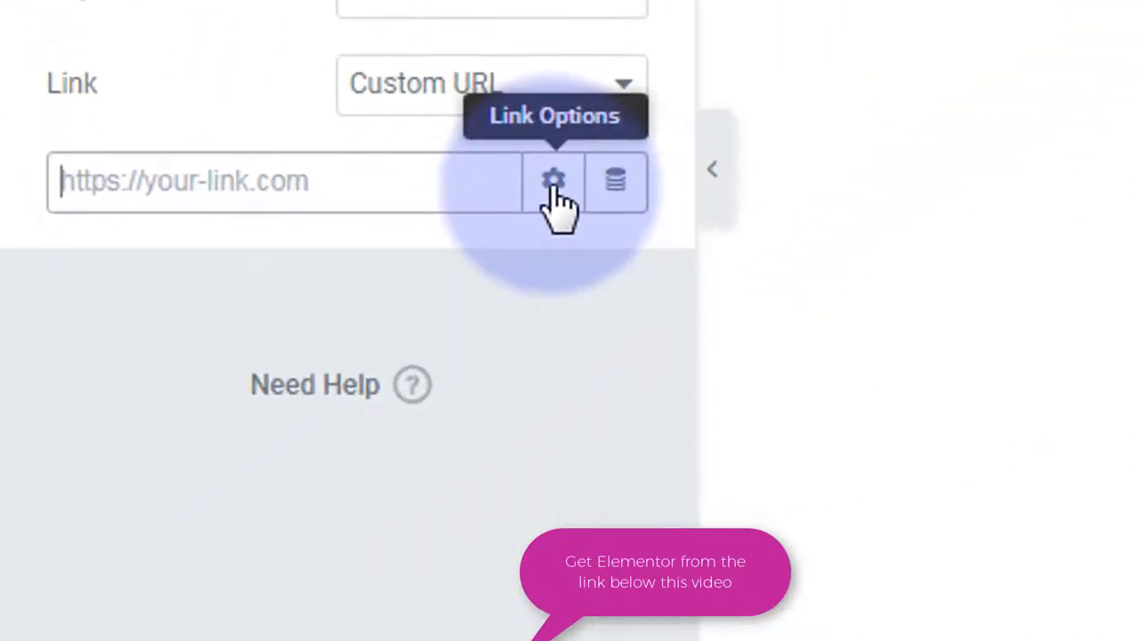
click(347, 354)
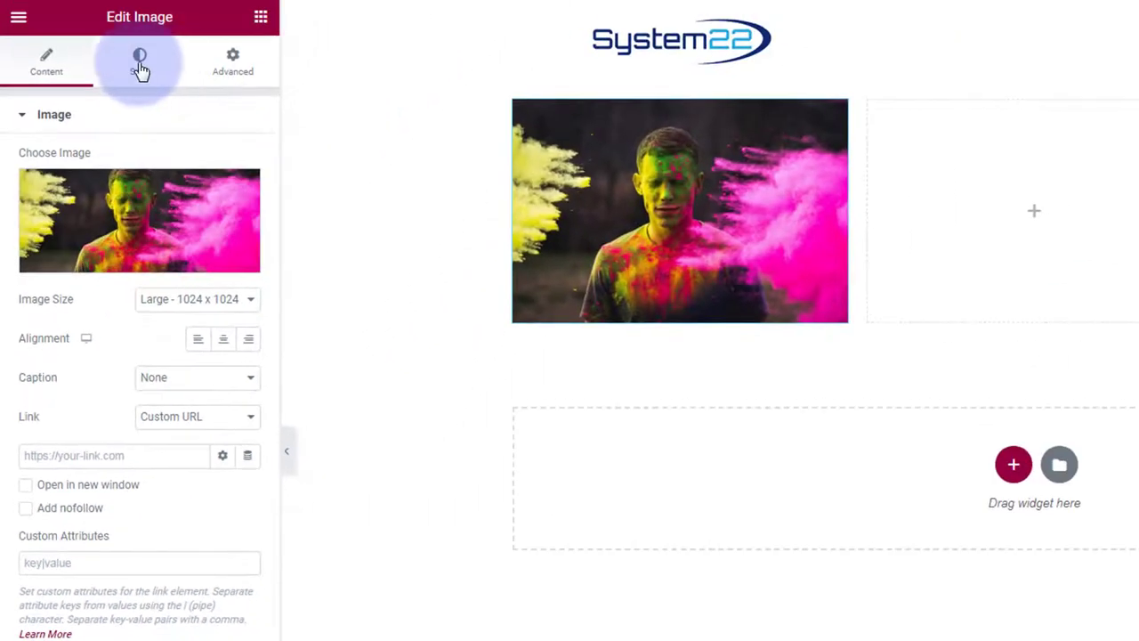
Add a box shadow to the image with horizontal and vertical offsets of 5
click(142, 64)
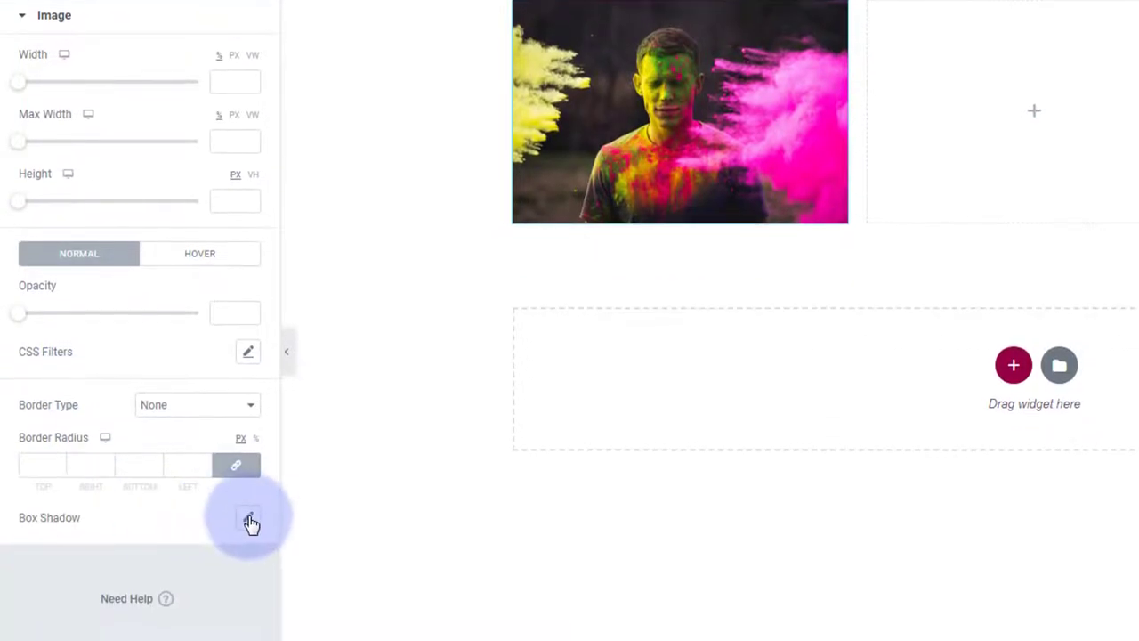
click(250, 523)
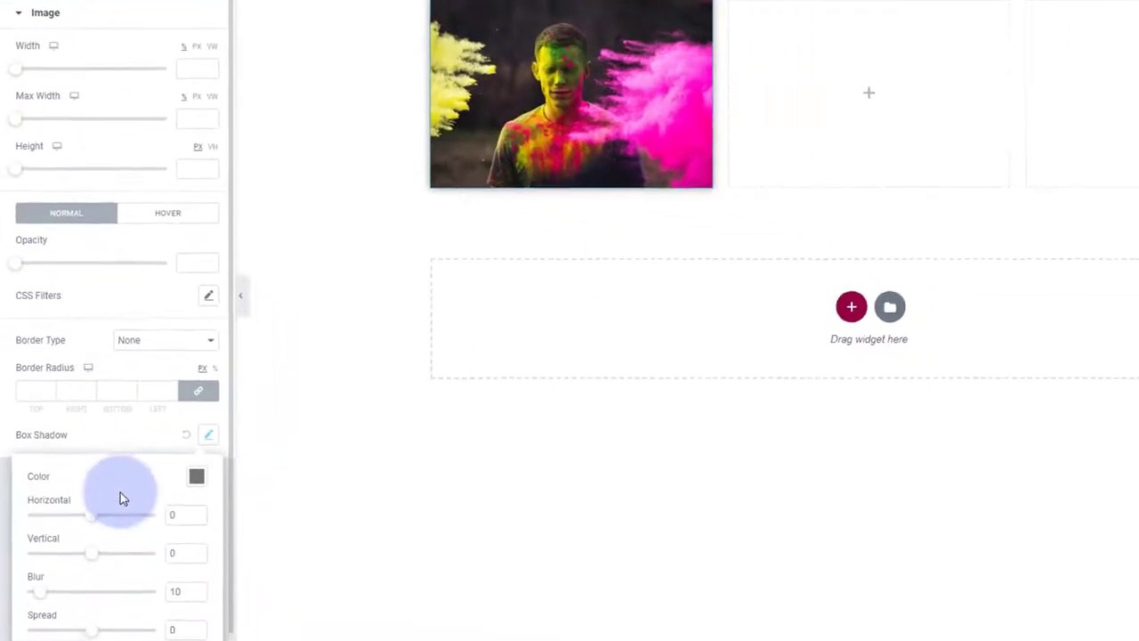
double_click(165, 508)
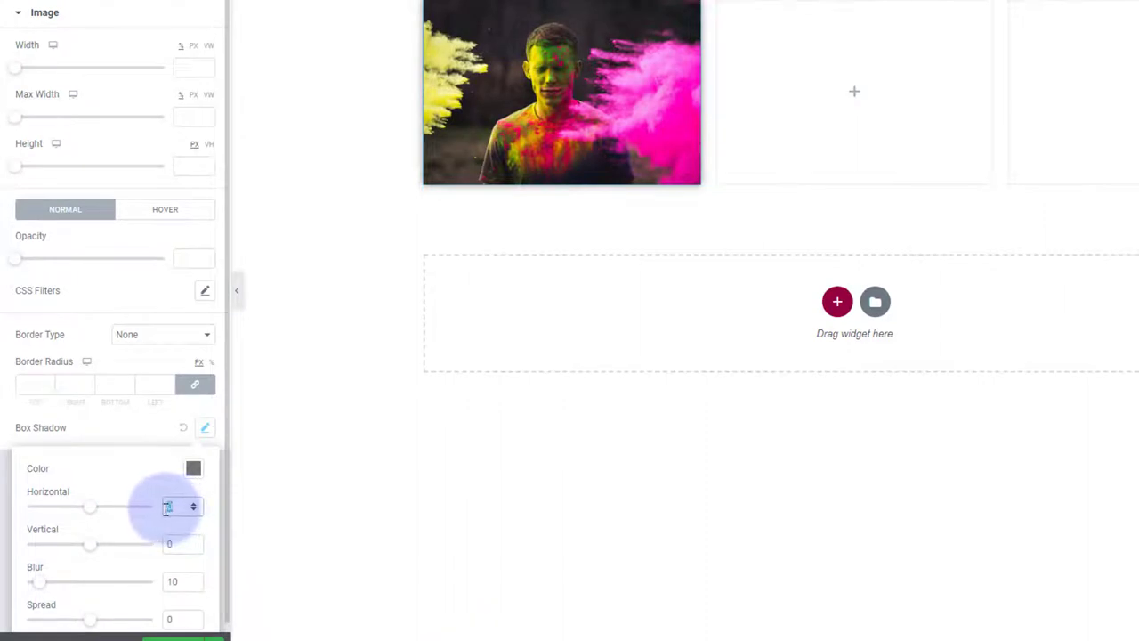
text(5)
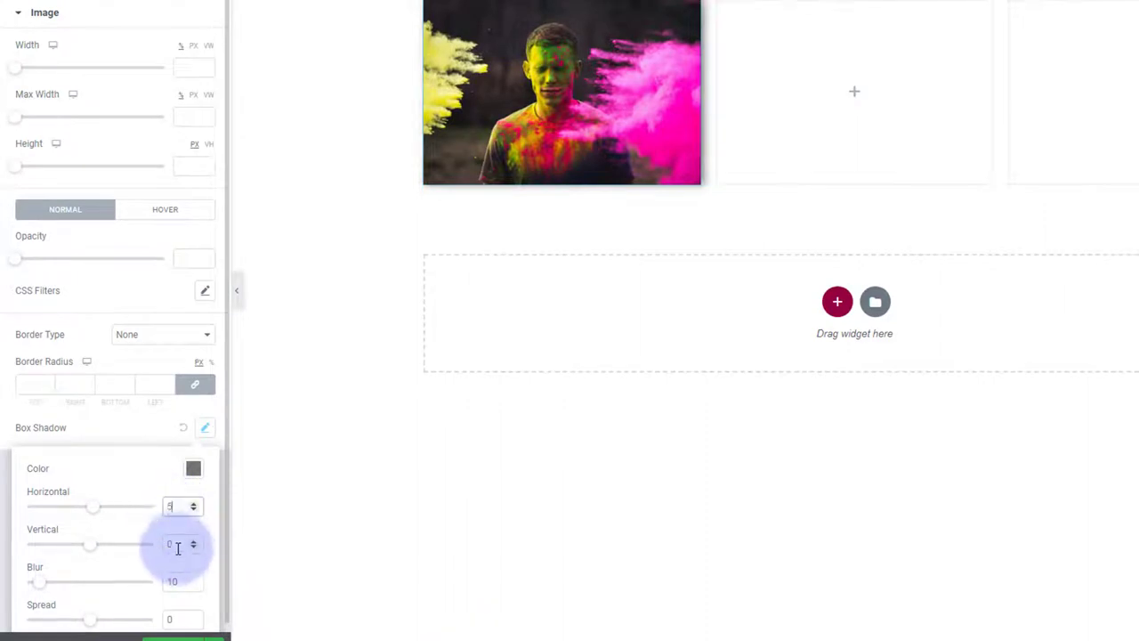
double_click(161, 549)
text(5)
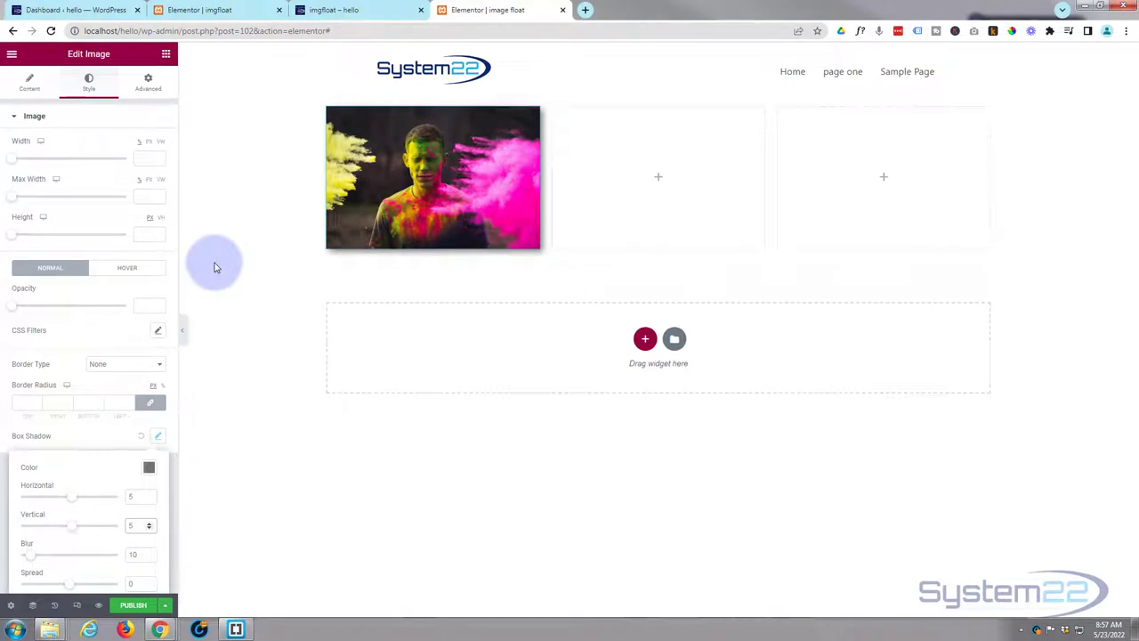
Give the image the CSS class "imgfloat" and expand its Custom CSS settings
click(152, 85)
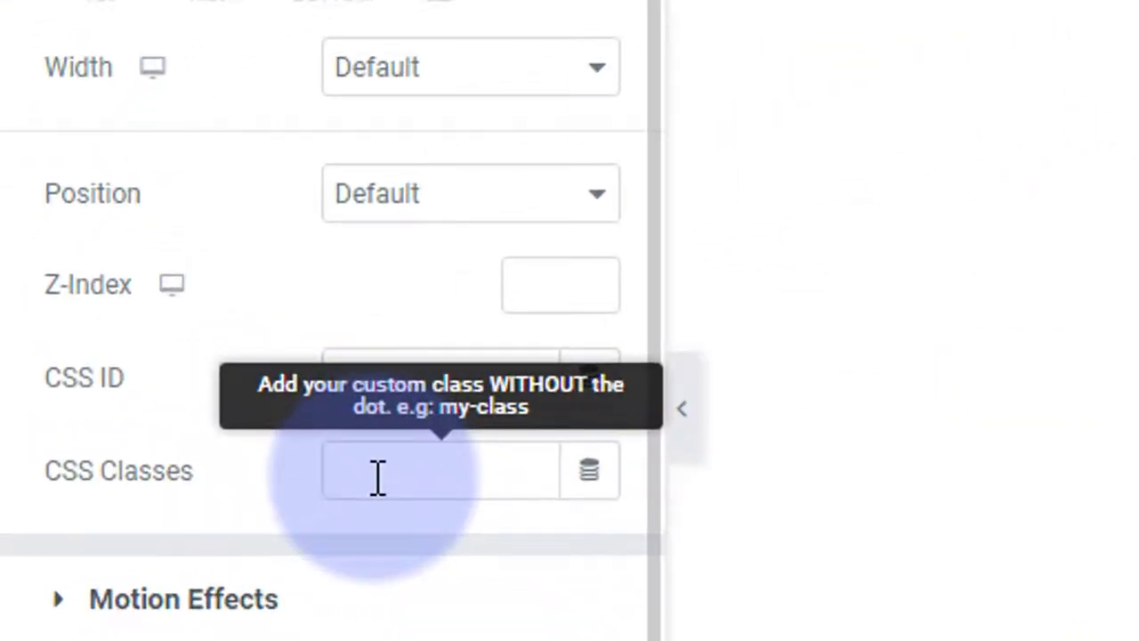
click(101, 346)
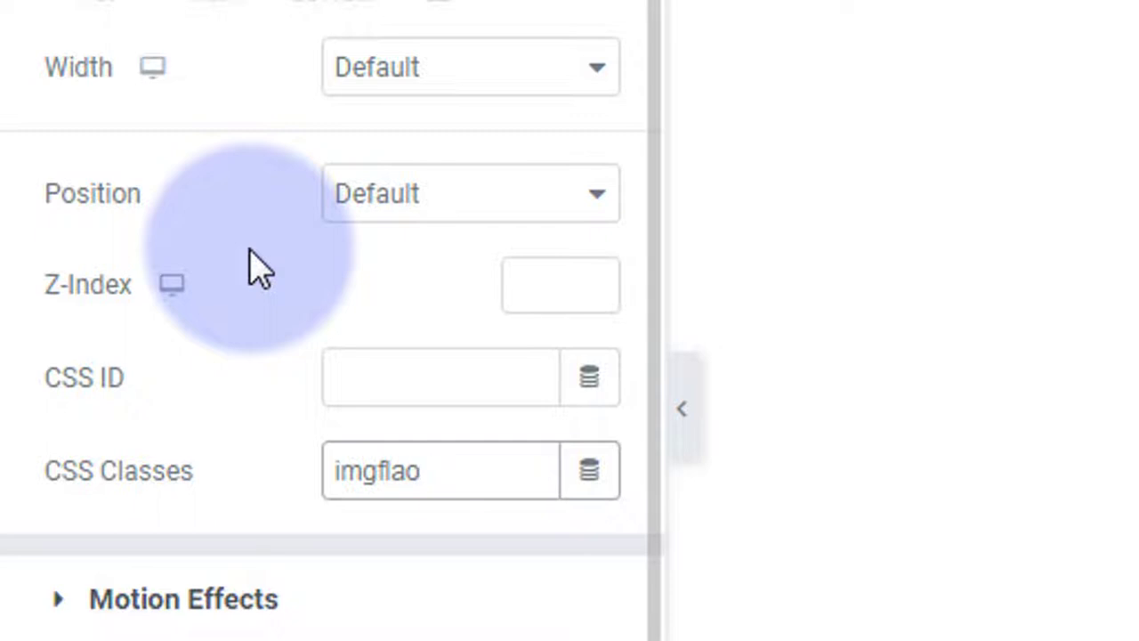
text(oat)
mouse_move(469, 498)
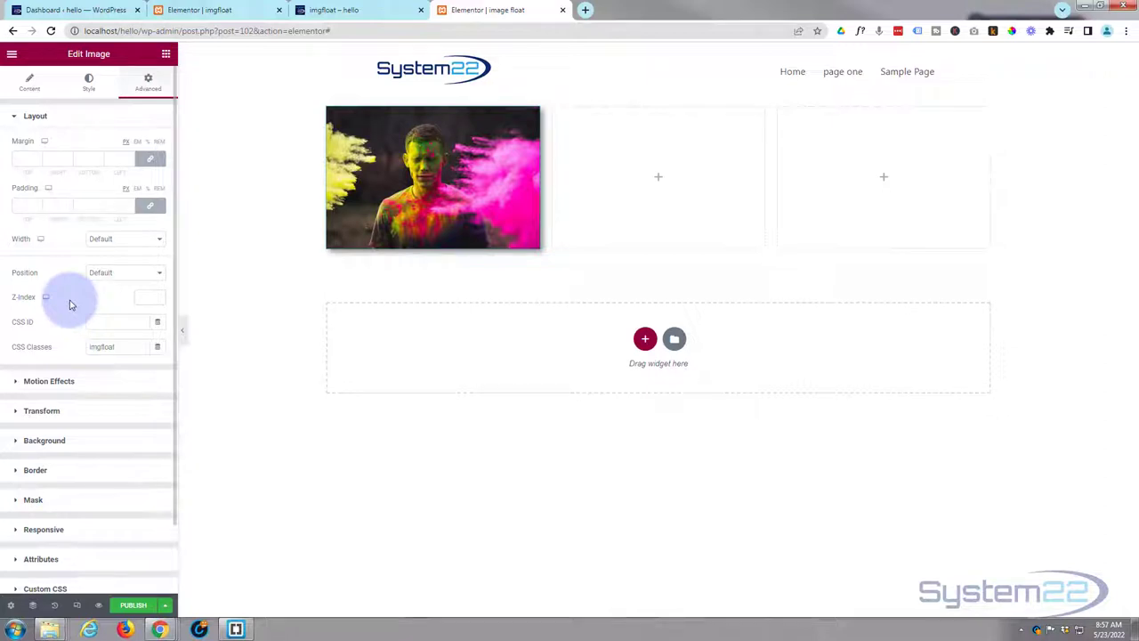
scroll(95, 316, down, 2)
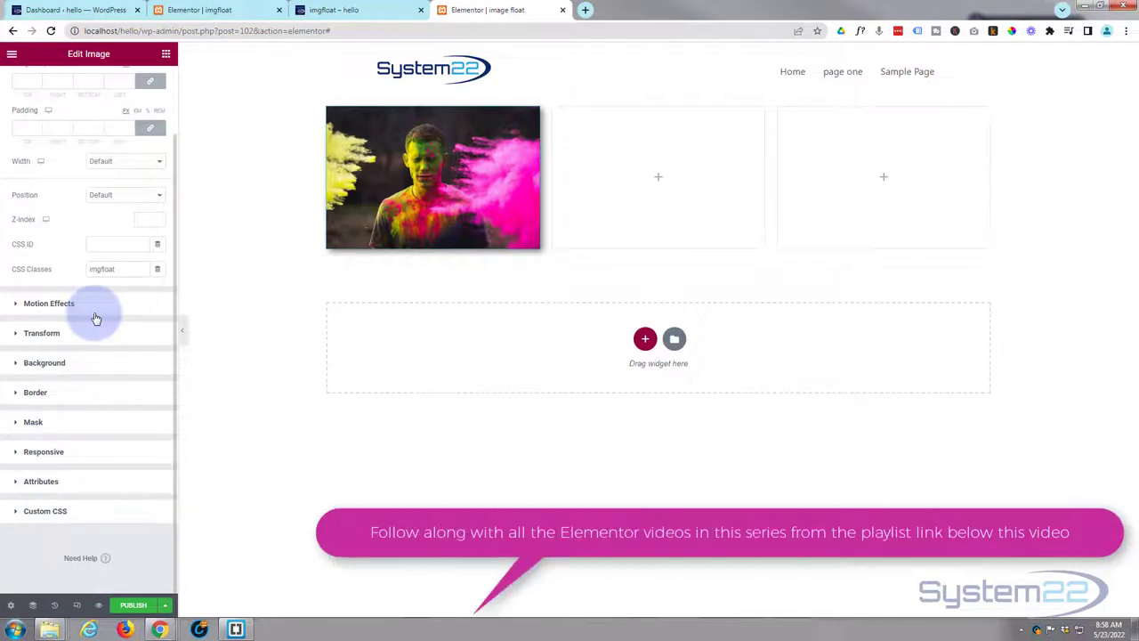
click(89, 515)
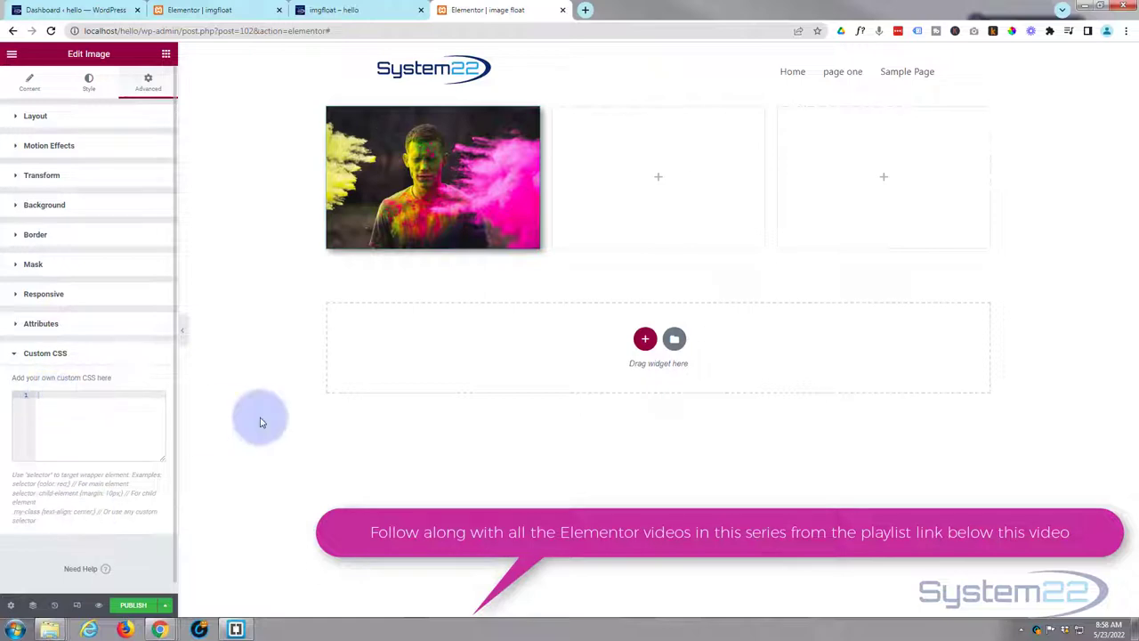
Switch to the WordPress dashboard and open the site's Additional CSS editor in the theme Customizer
click(53, 11)
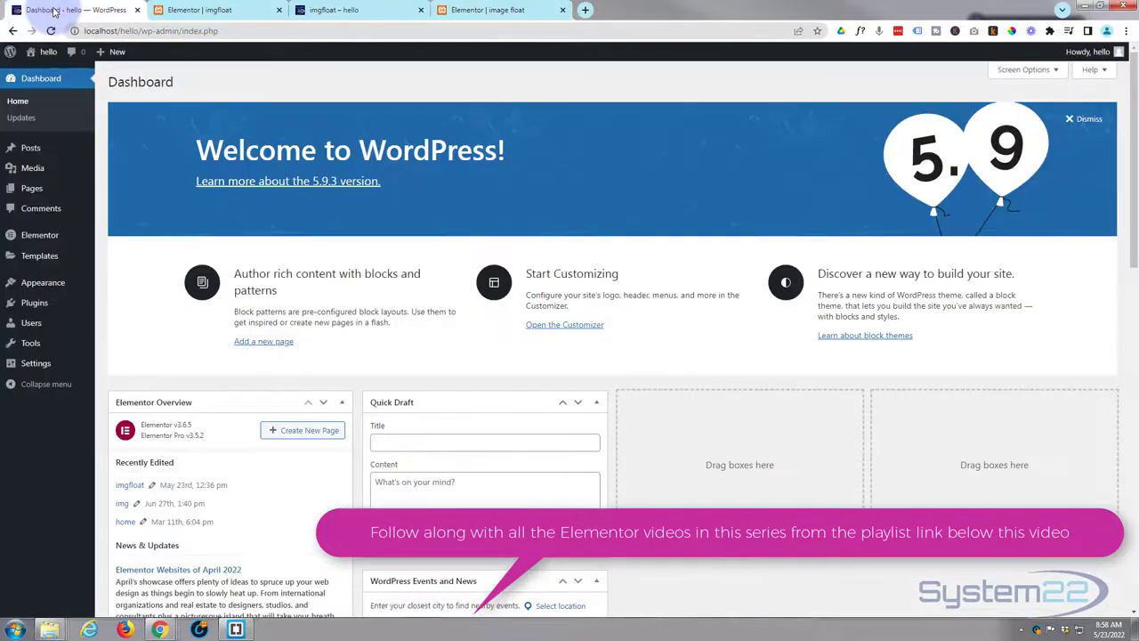
mouse_move(41, 290)
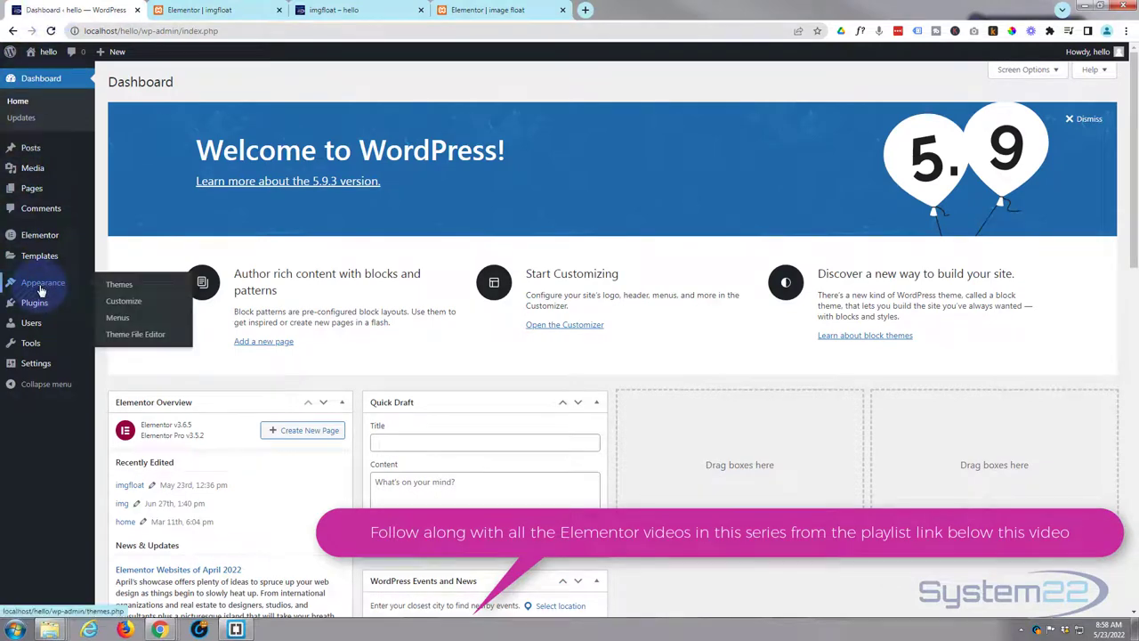
click(124, 303)
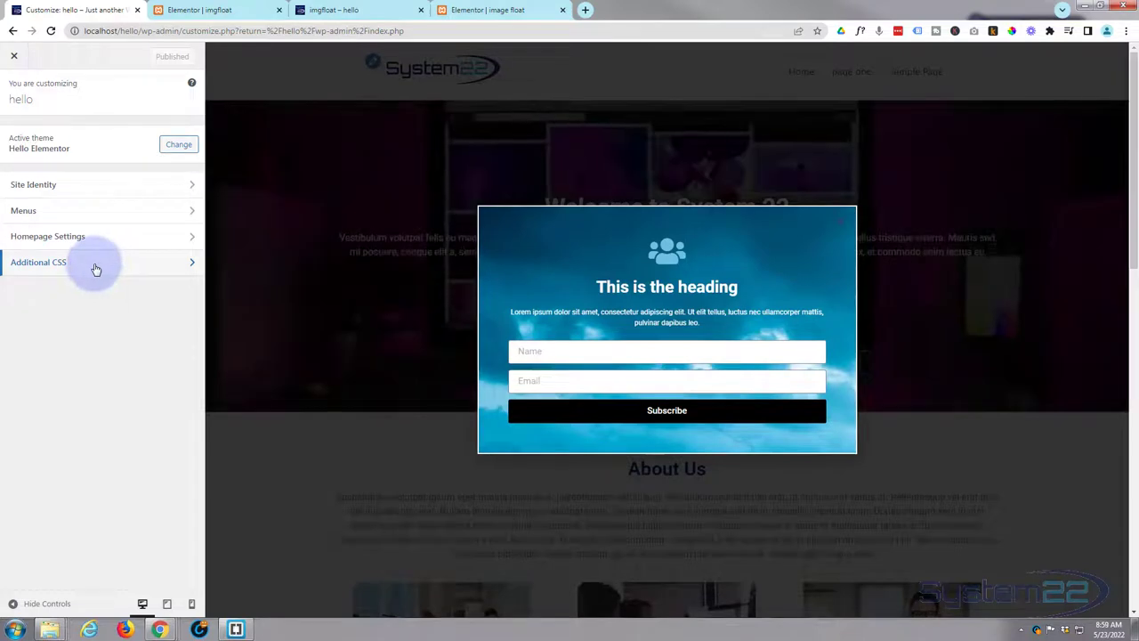
click(96, 264)
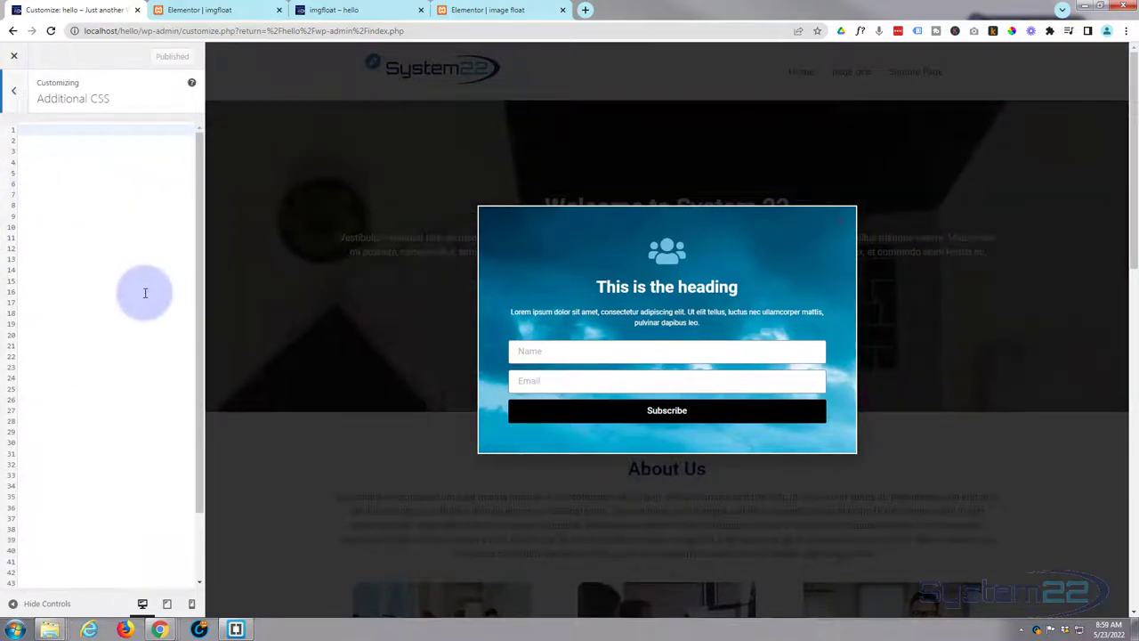
Leave the Additional CSS editor and view the available homepage choices in the Customizer's Homepage Settings
click(26, 130)
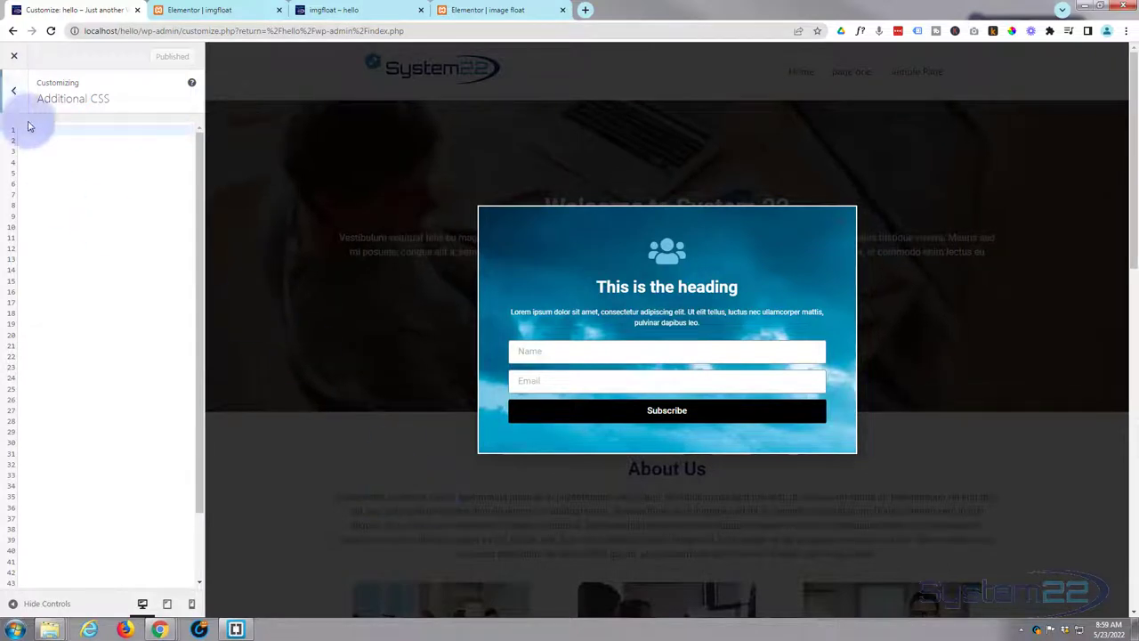
click(14, 94)
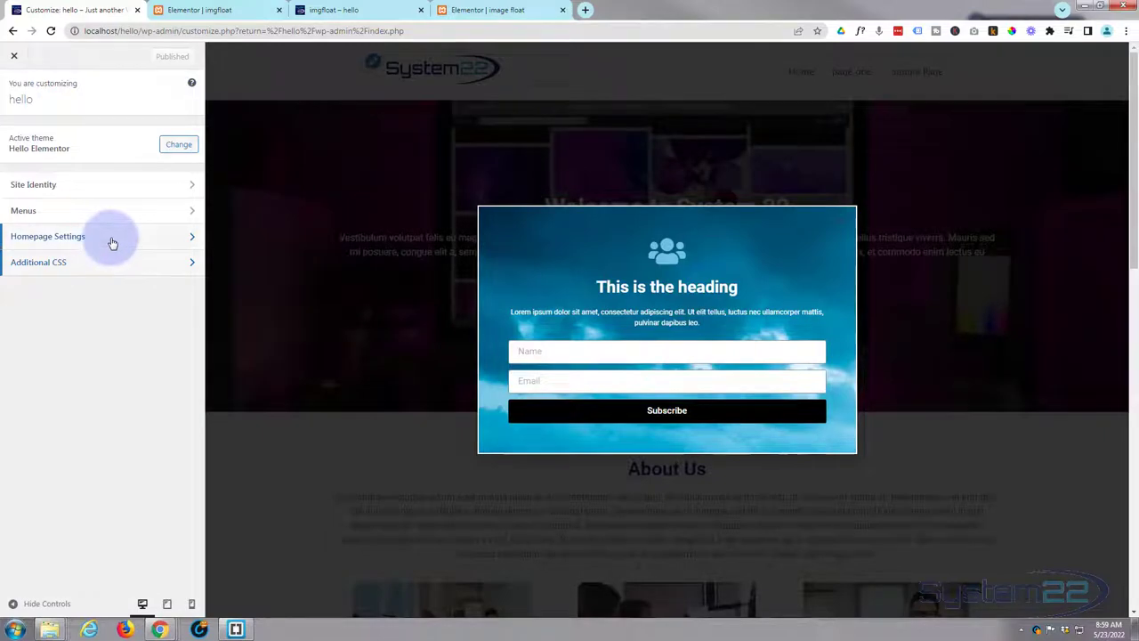
click(96, 235)
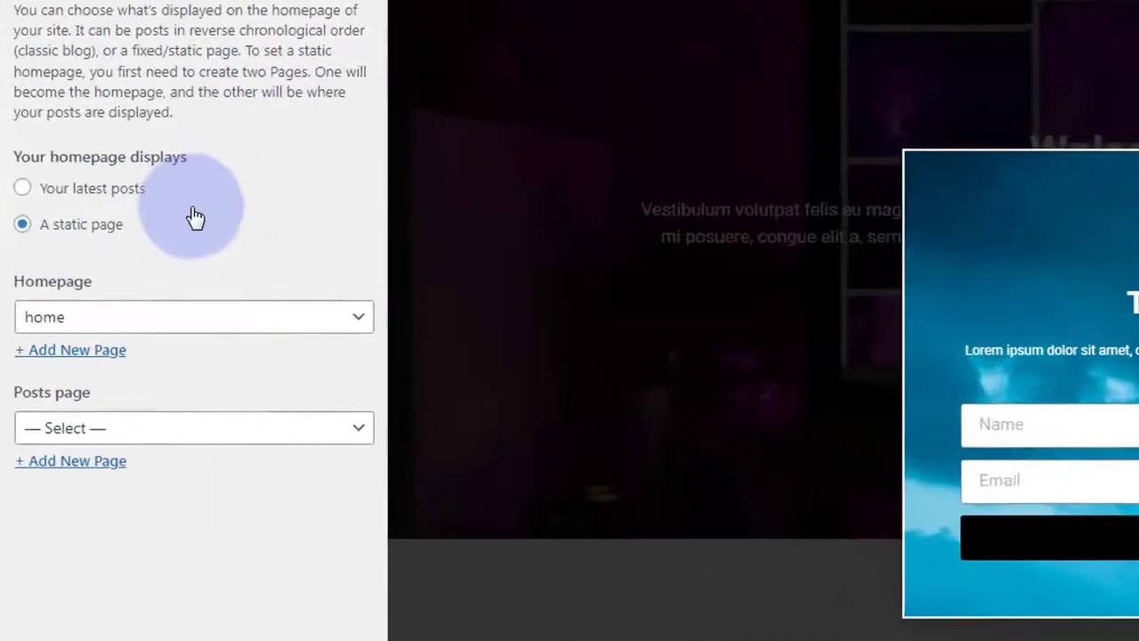
click(152, 321)
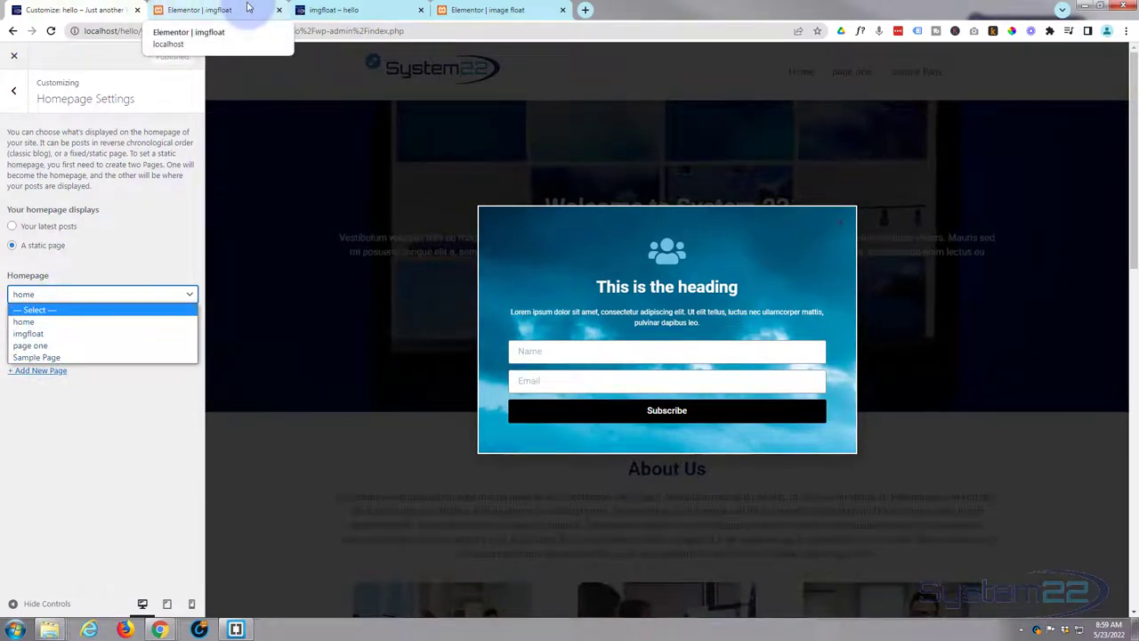
Return to the Elementor image float page and write the comment "/* Image Float */" in the image's Custom CSS, followed by blank lines
click(476, 10)
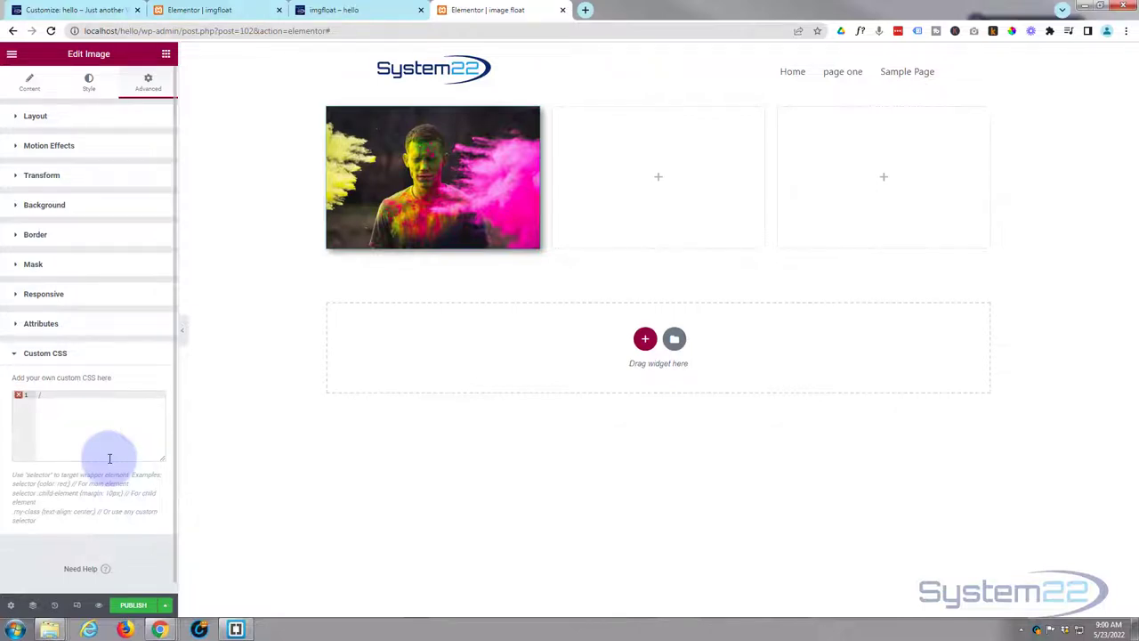
text(**)
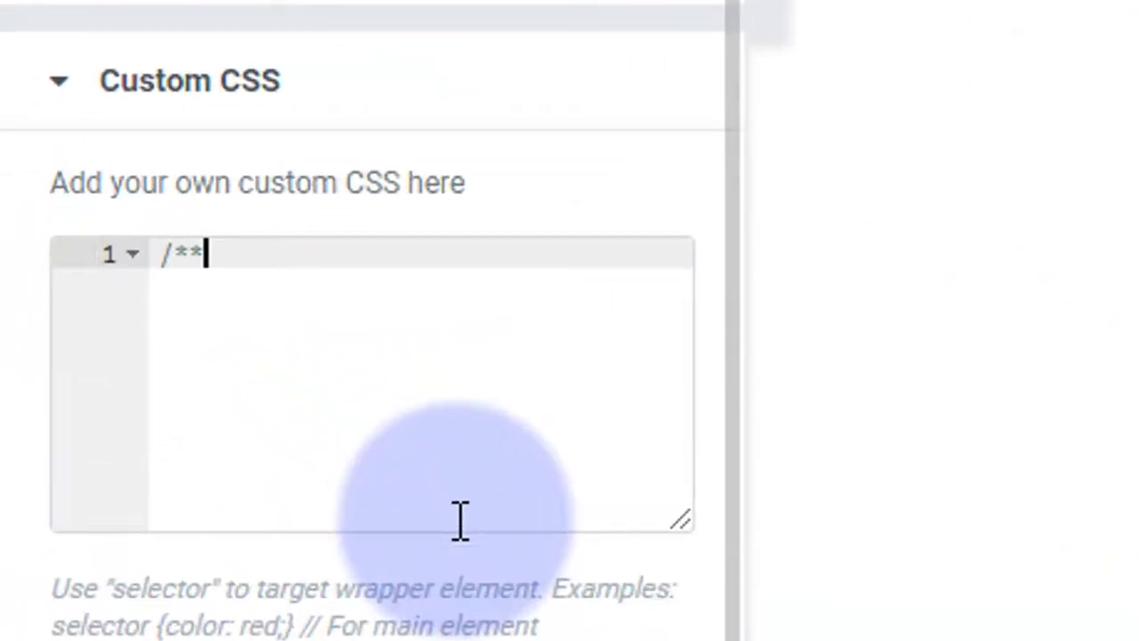
text(/)
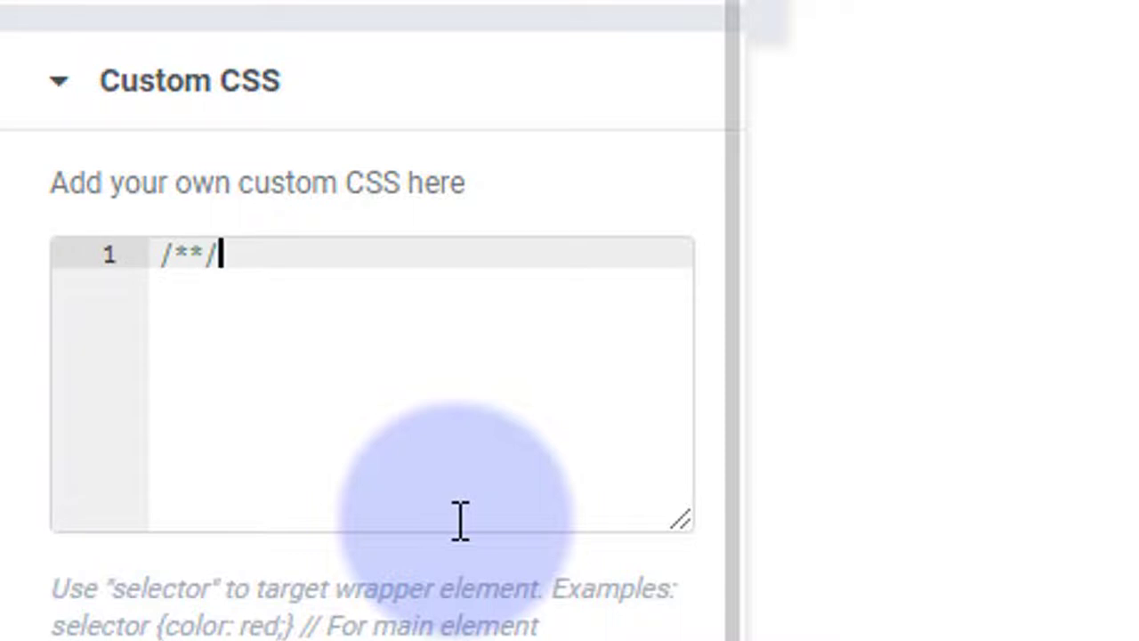
key(Left)
key(Left)
key(Left)
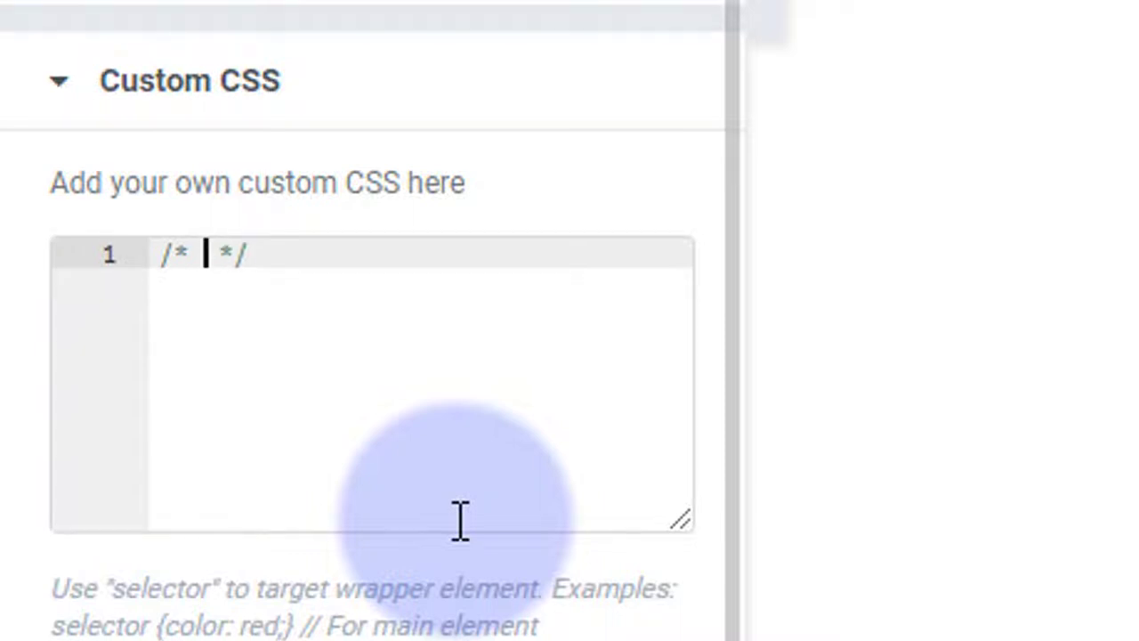
text(Image F)
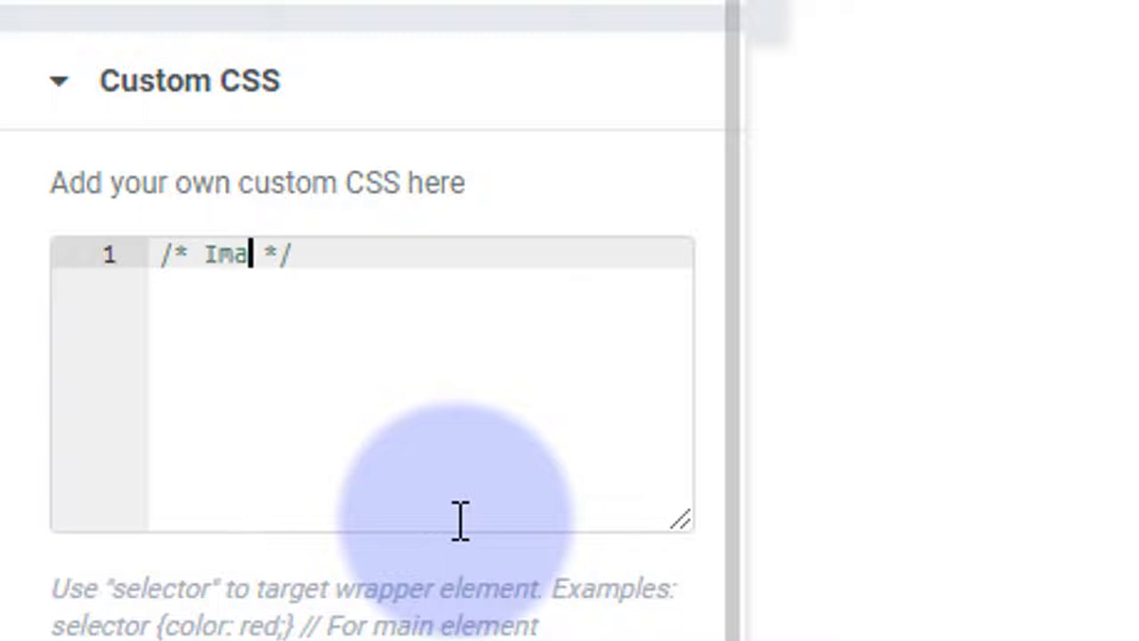
text(loat)
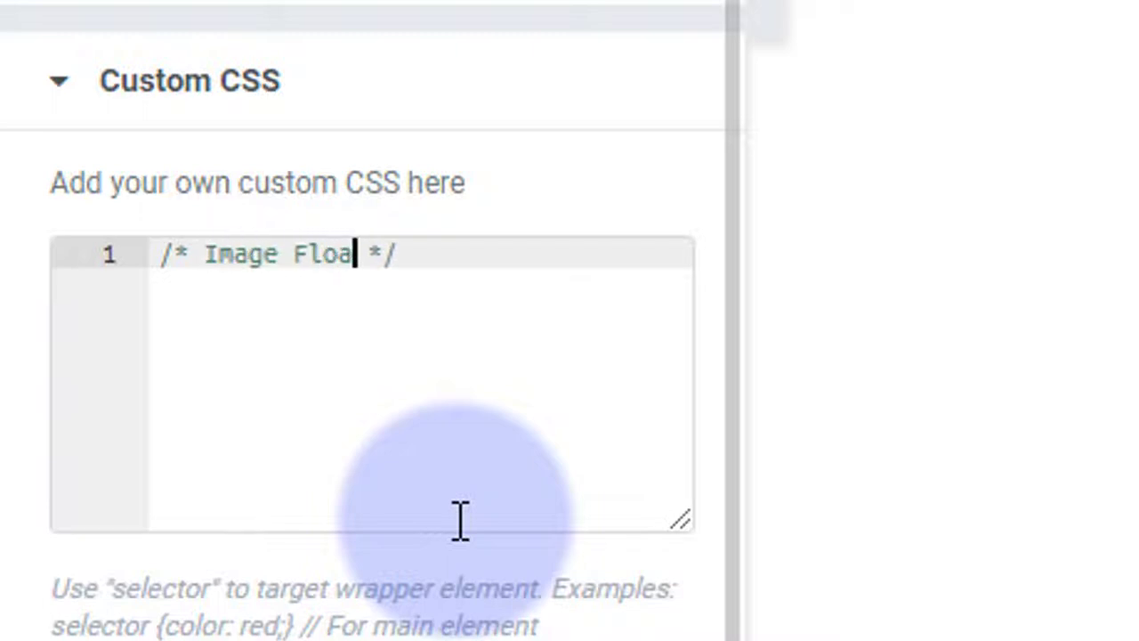
click(438, 256)
key(Return)
key(Return)
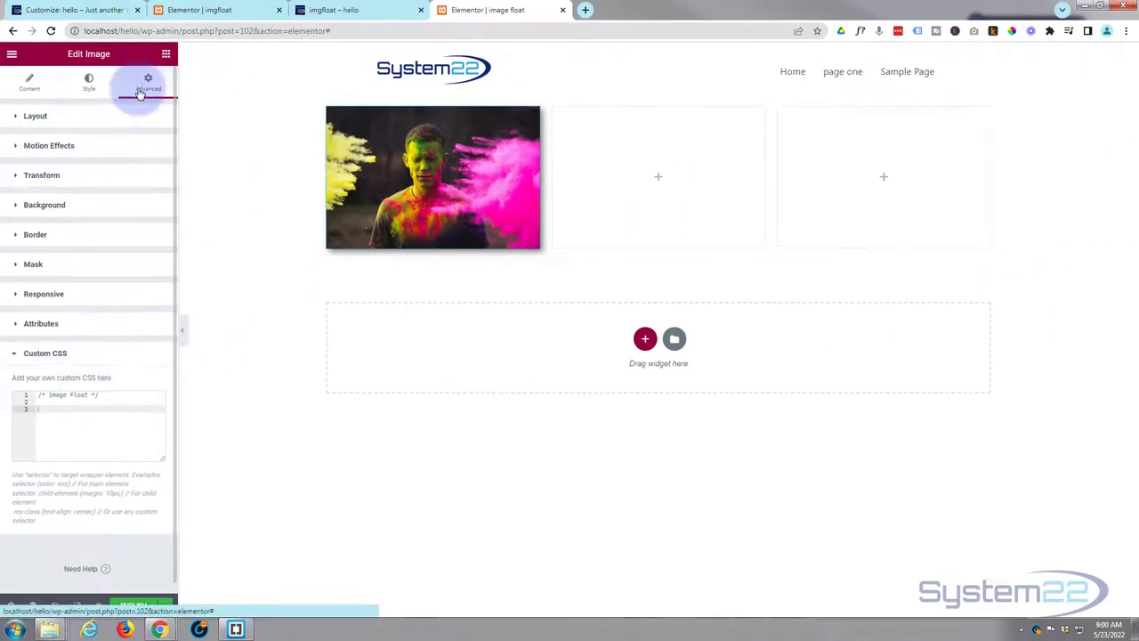
Check the image's CSS class in its layout settings and start an empty .imgfloat rule below the Custom CSS comment
click(27, 117)
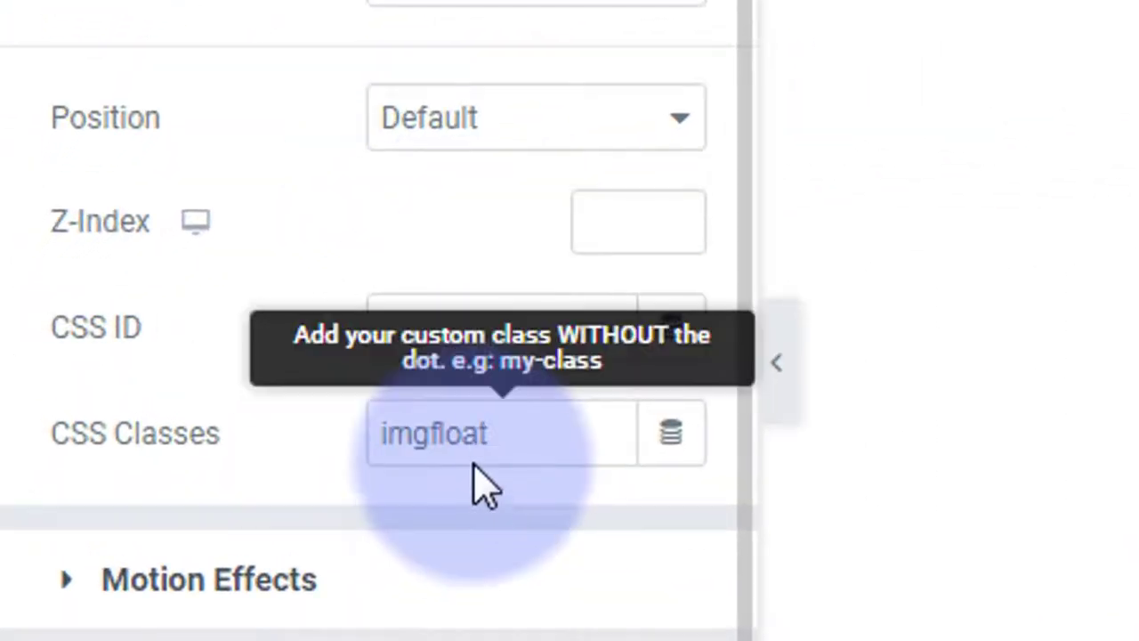
drag(368, 415, 193, 422)
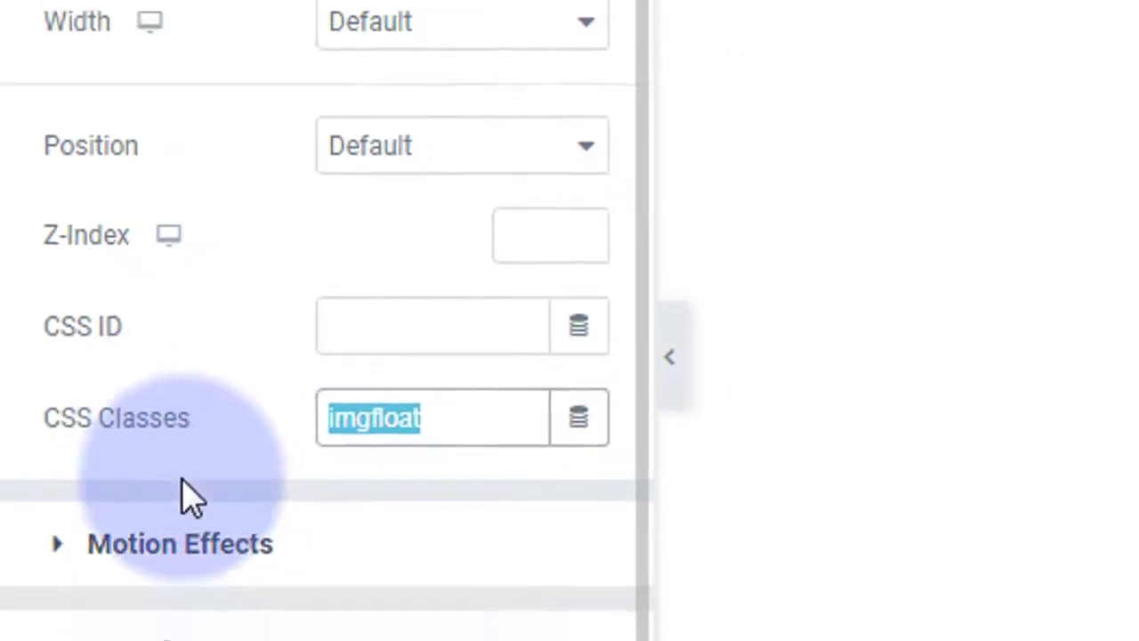
click(75, 515)
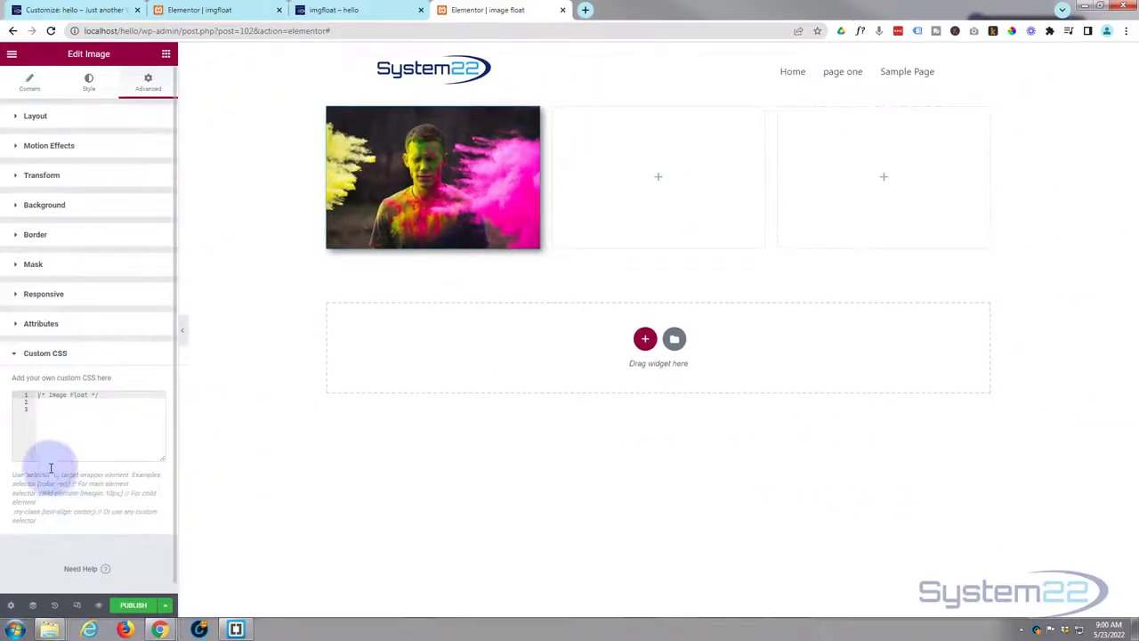
click(104, 398)
key(Return)
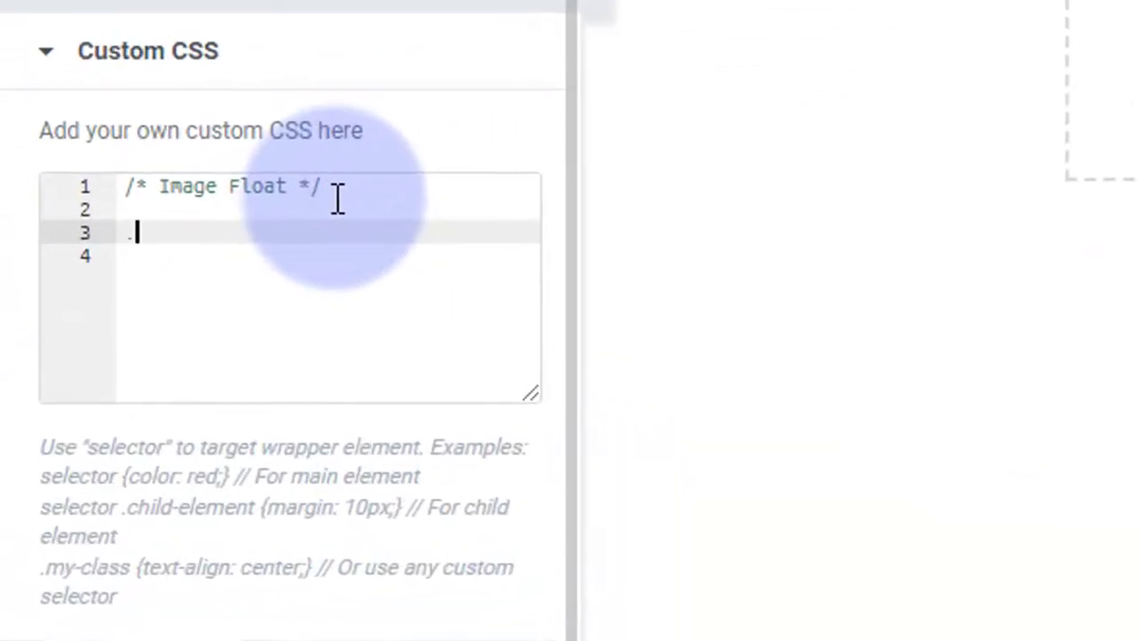
text(.)
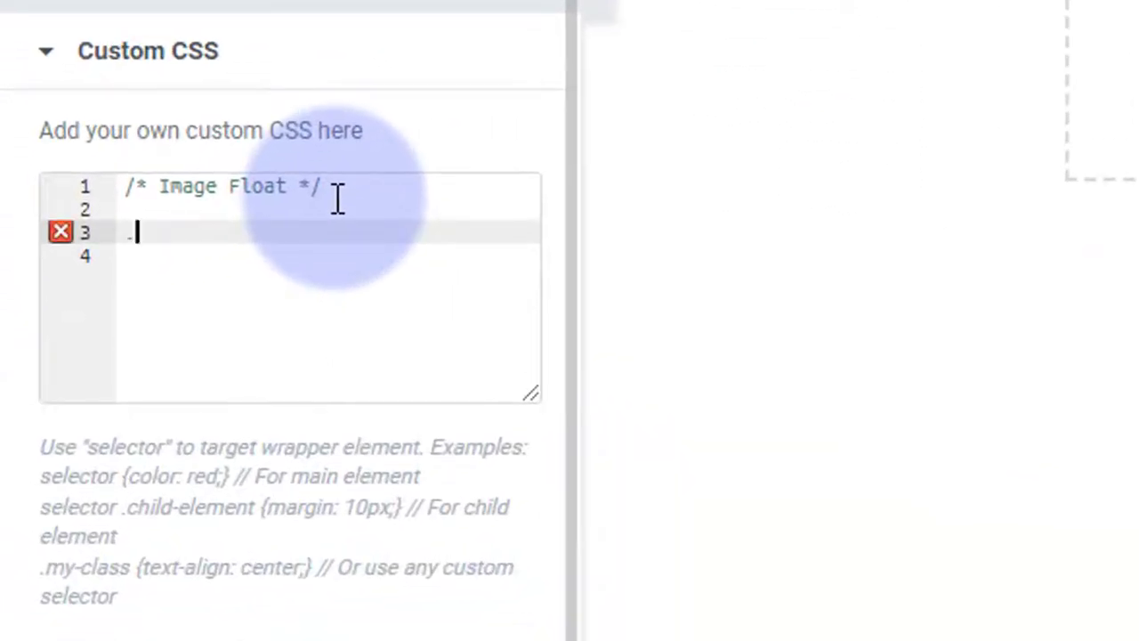
text(imgfloat )
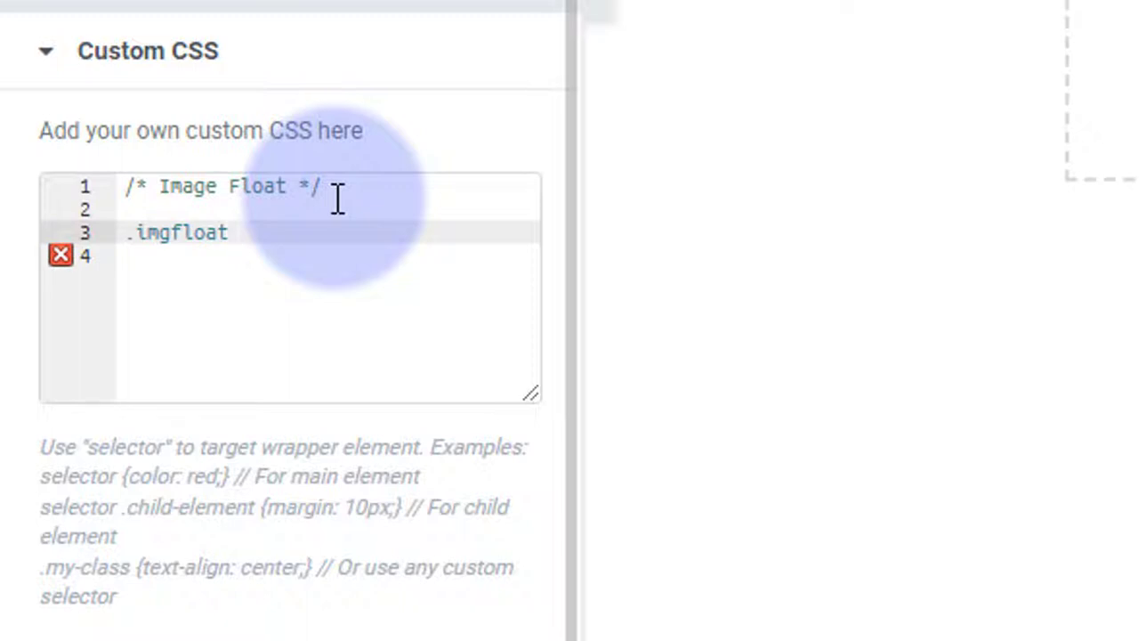
text({})
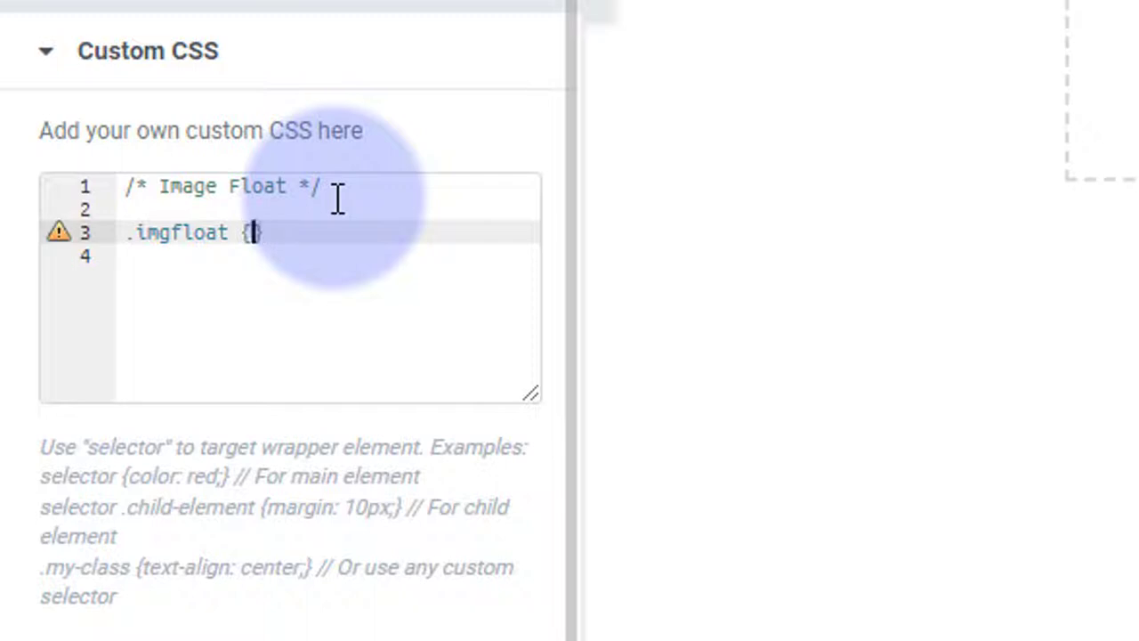
key(Return)
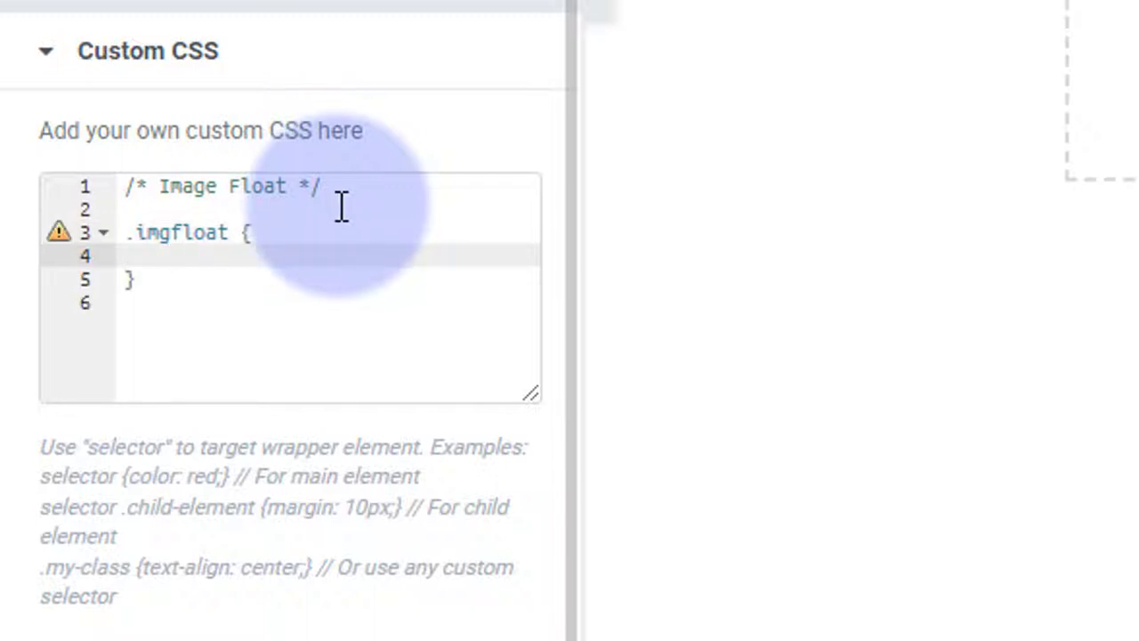
Add the declaration "animation: mymove 5s infinite;" inside the .imgfloat rule
text(ani)
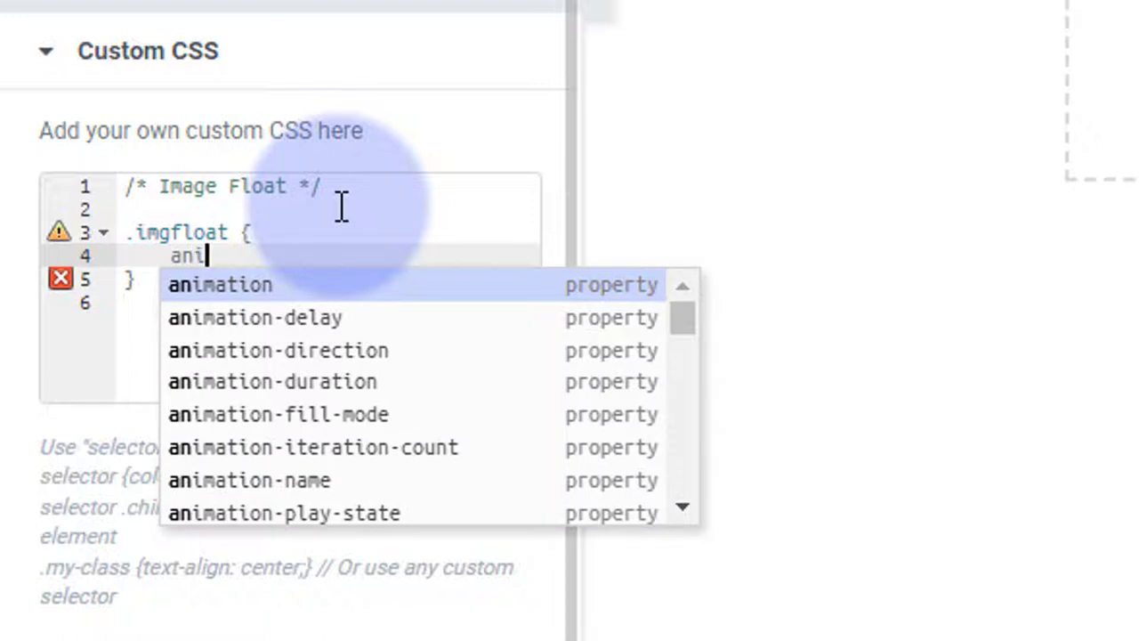
text(mation)
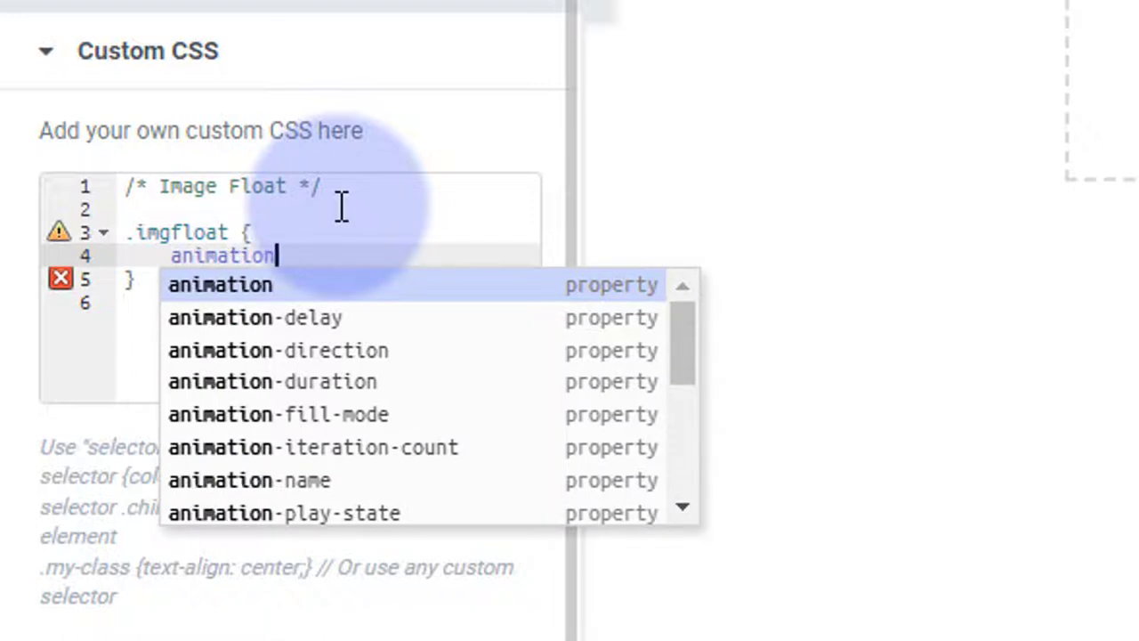
text(: )
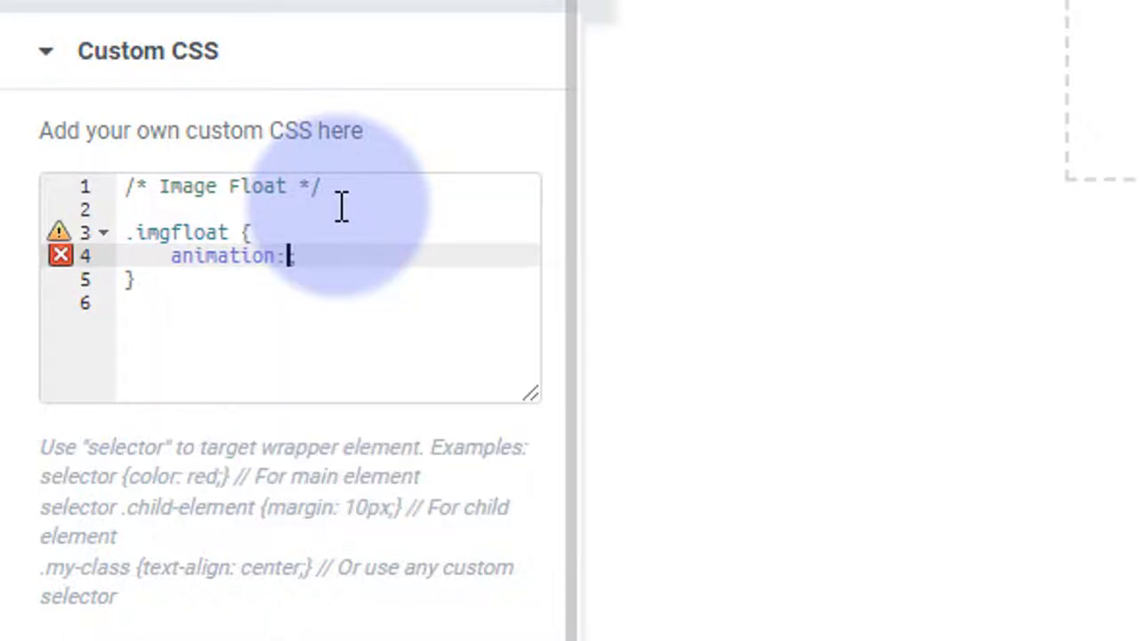
text(mymove)
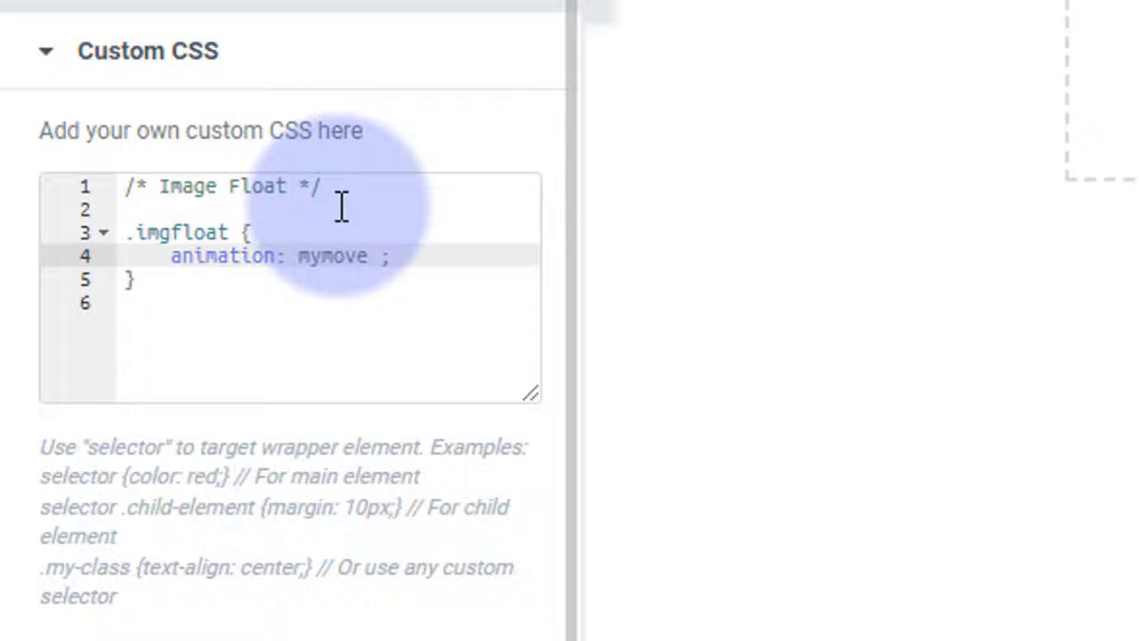
text( 5s infinite)
scroll(249, 233, down, 1)
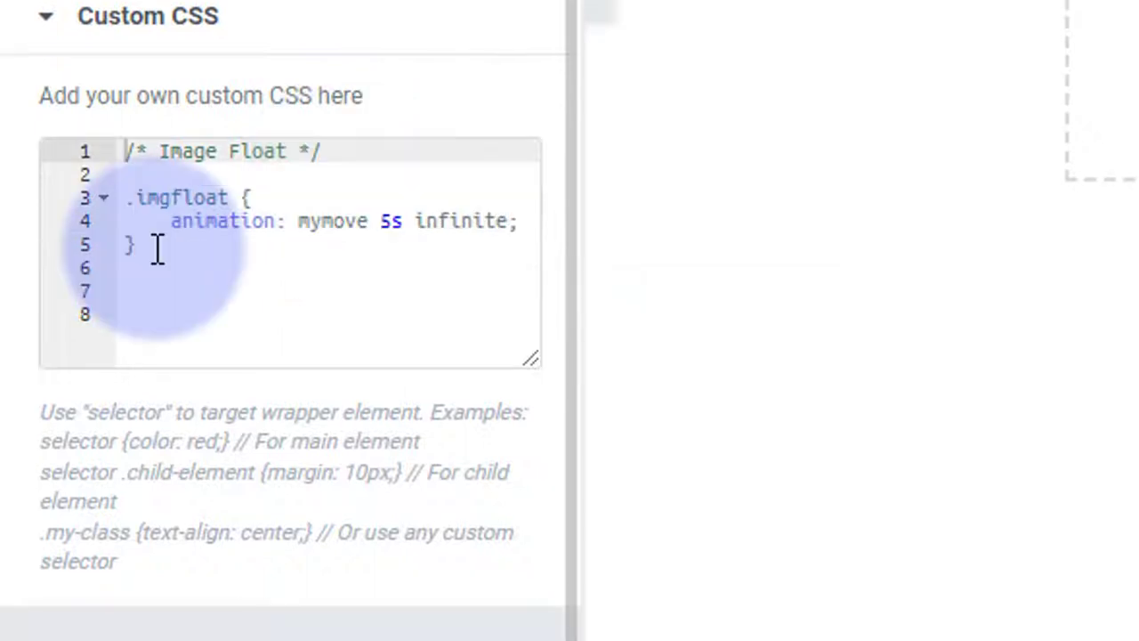
click(169, 251)
key(Return)
key(Return)
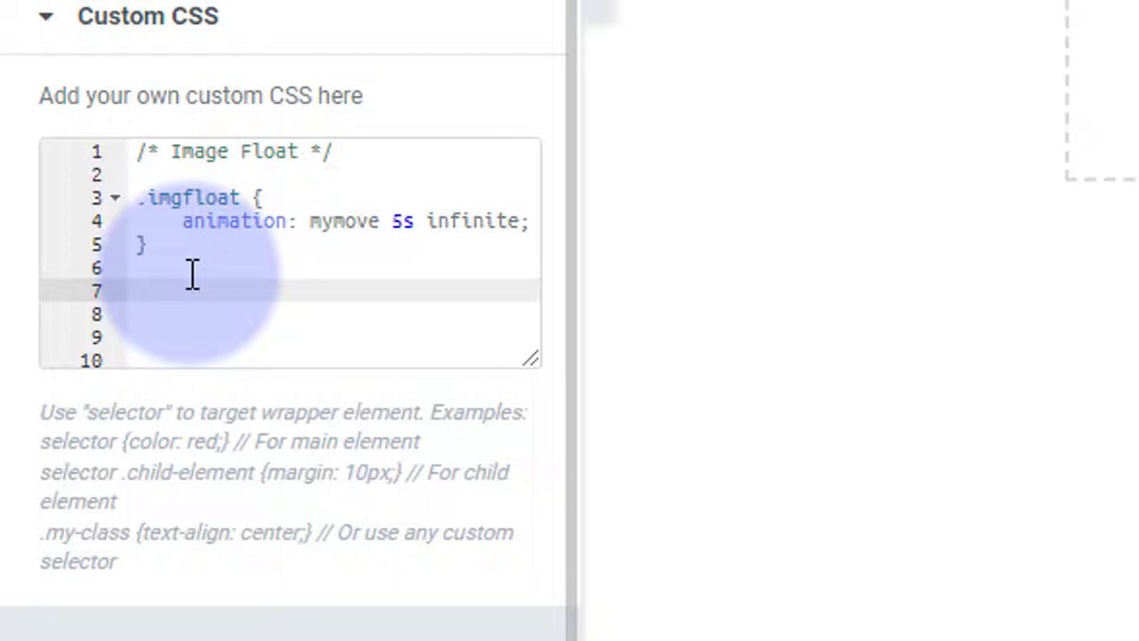
text(@k)
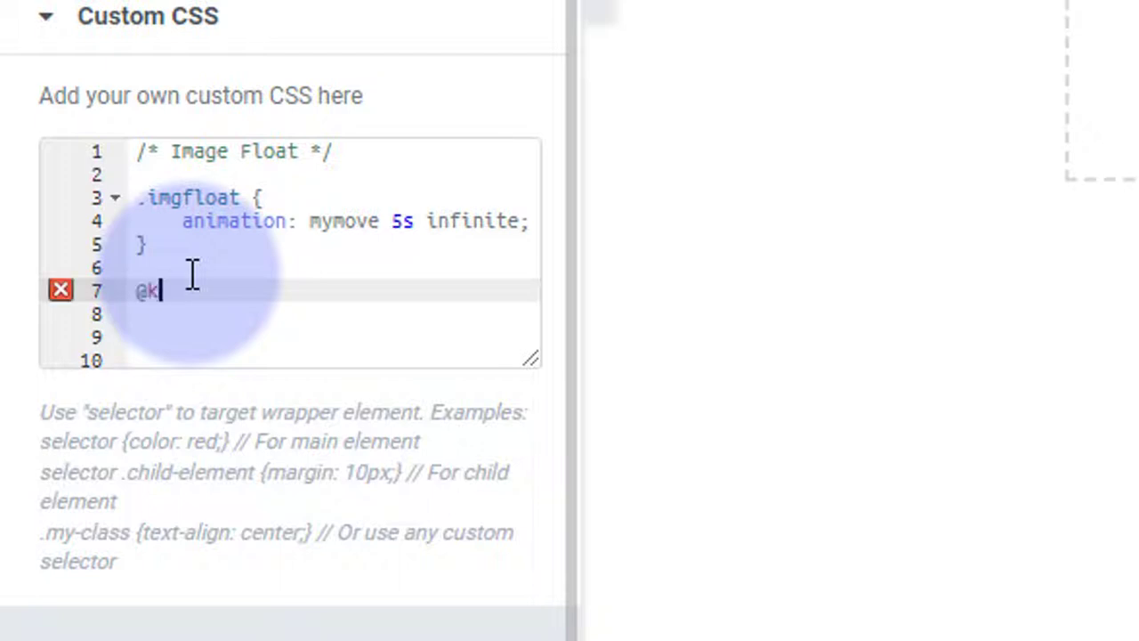
text(eyframes)
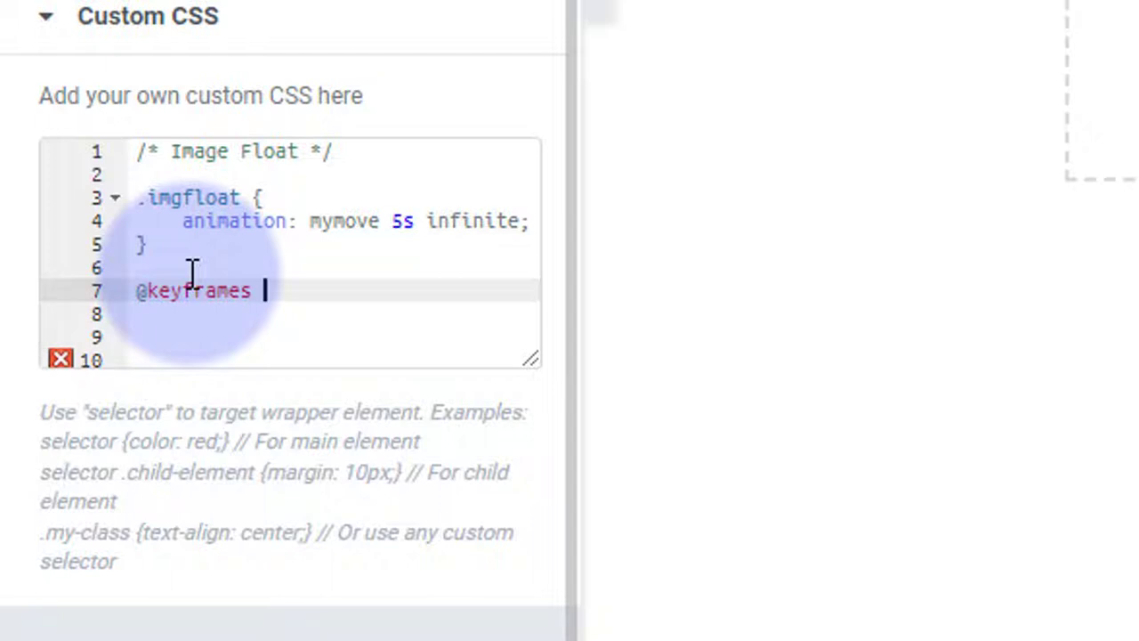
text( mymove)
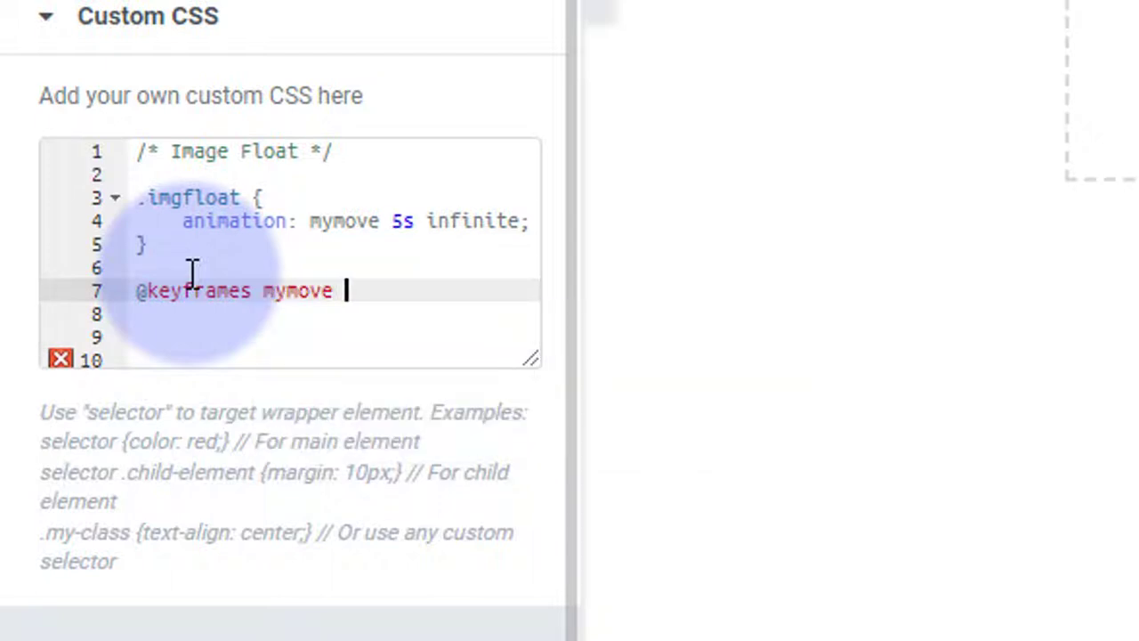
text( {})
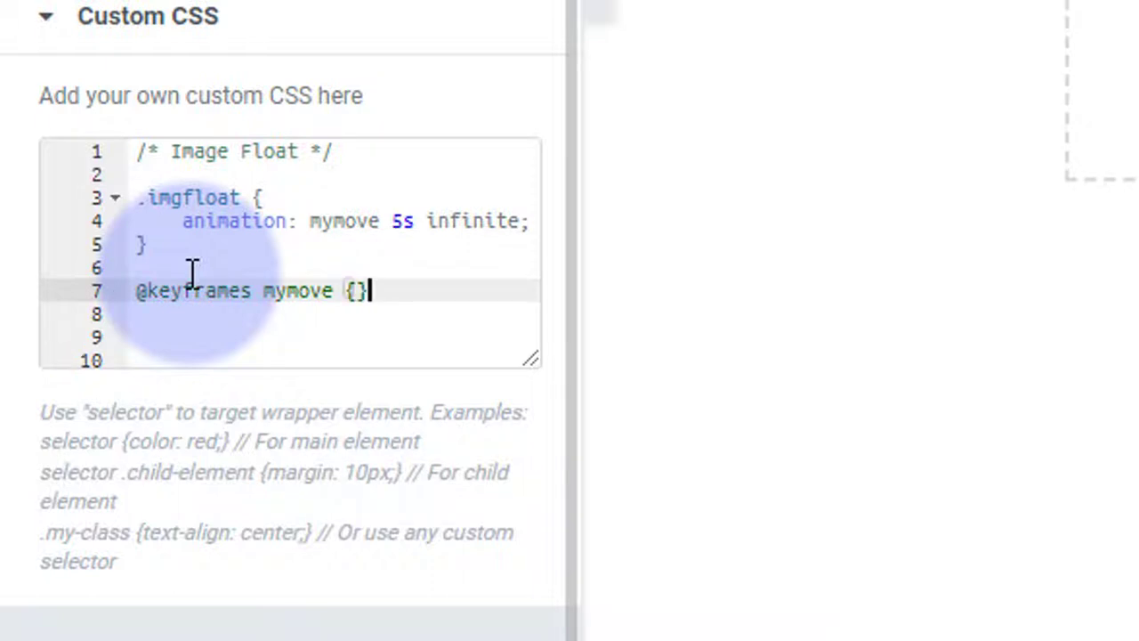
key(Left)
key(Return)
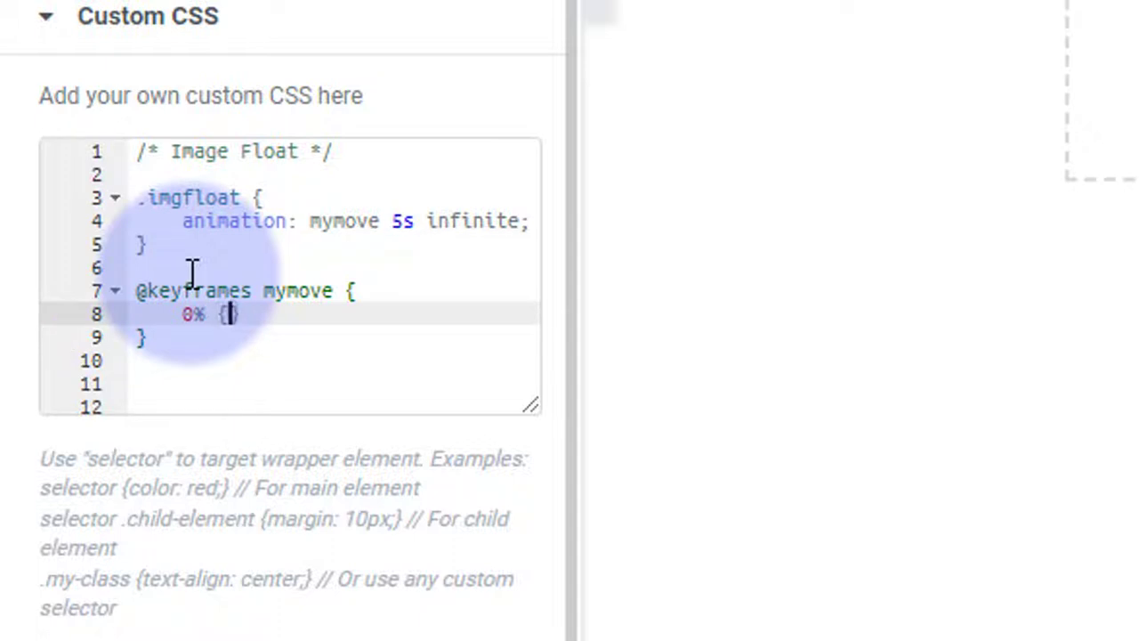
Enter the keyframe "0% {top:0px;}" in the mymove block and duplicate it twice on new lines
text(top:0px;)
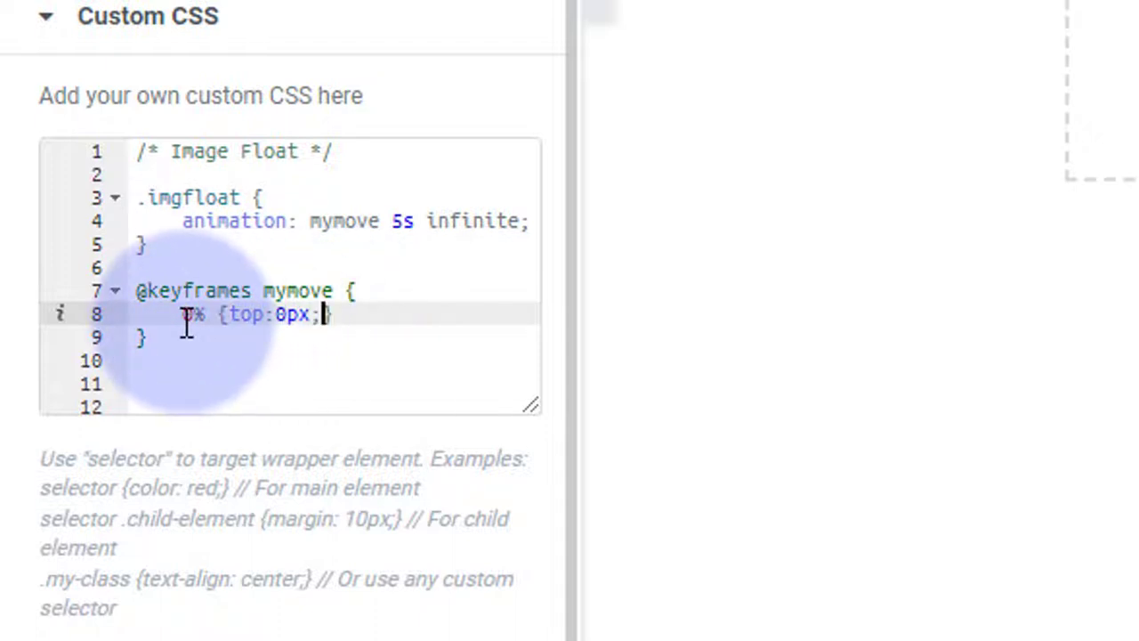
click(339, 327)
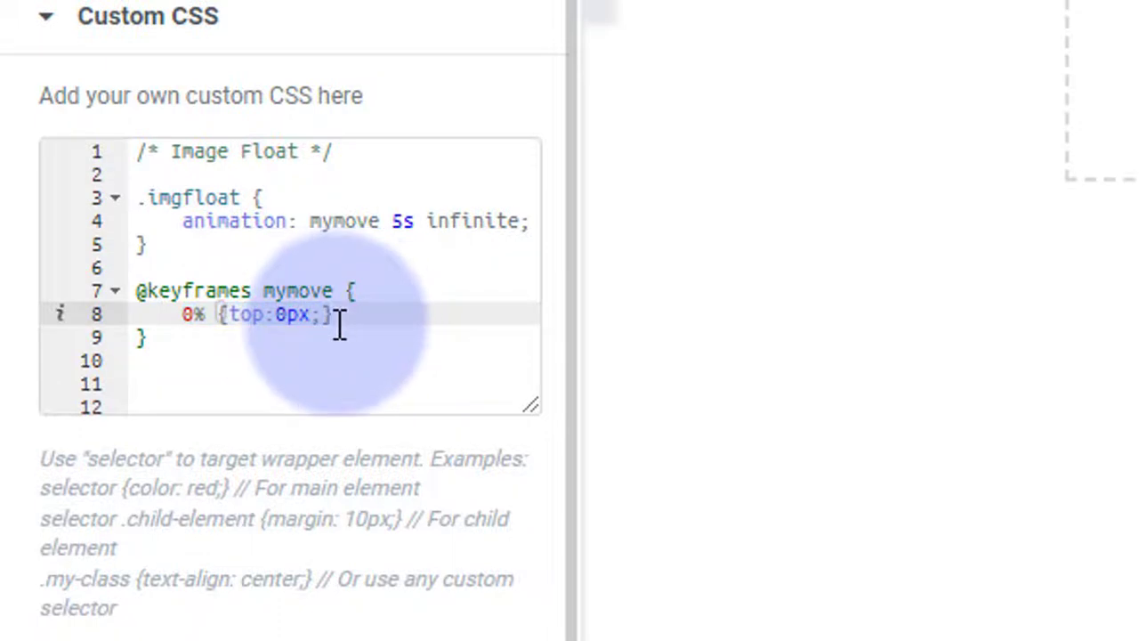
key(Return)
key(Return)
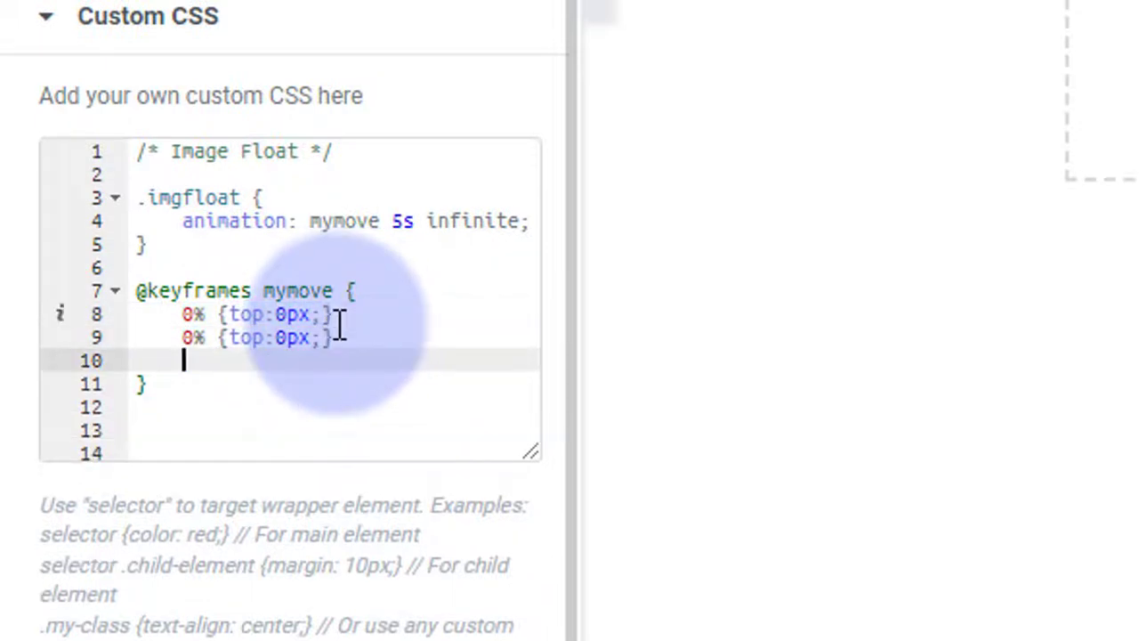
Change the second keyframe in the mymove block to "50% {top:30px;}"
click(181, 338)
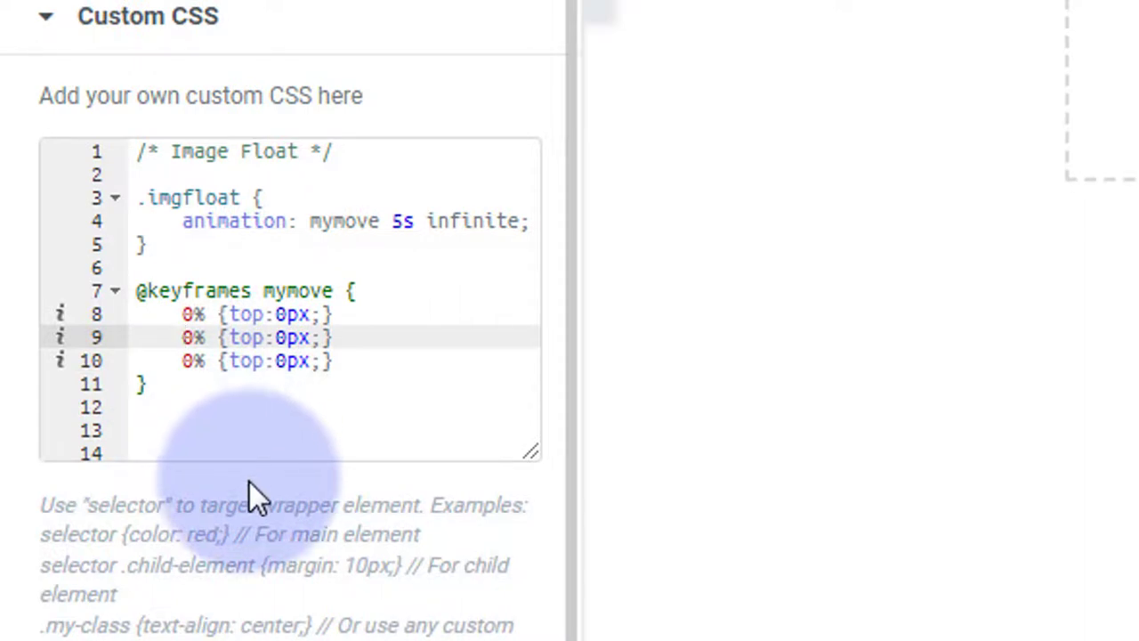
text(5)
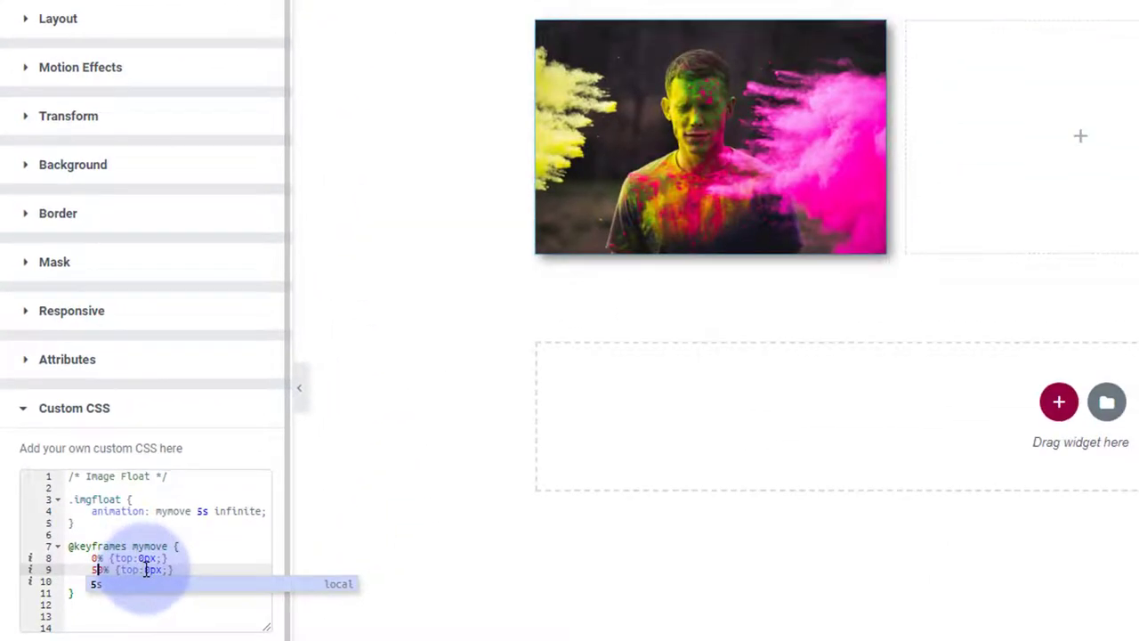
click(147, 569)
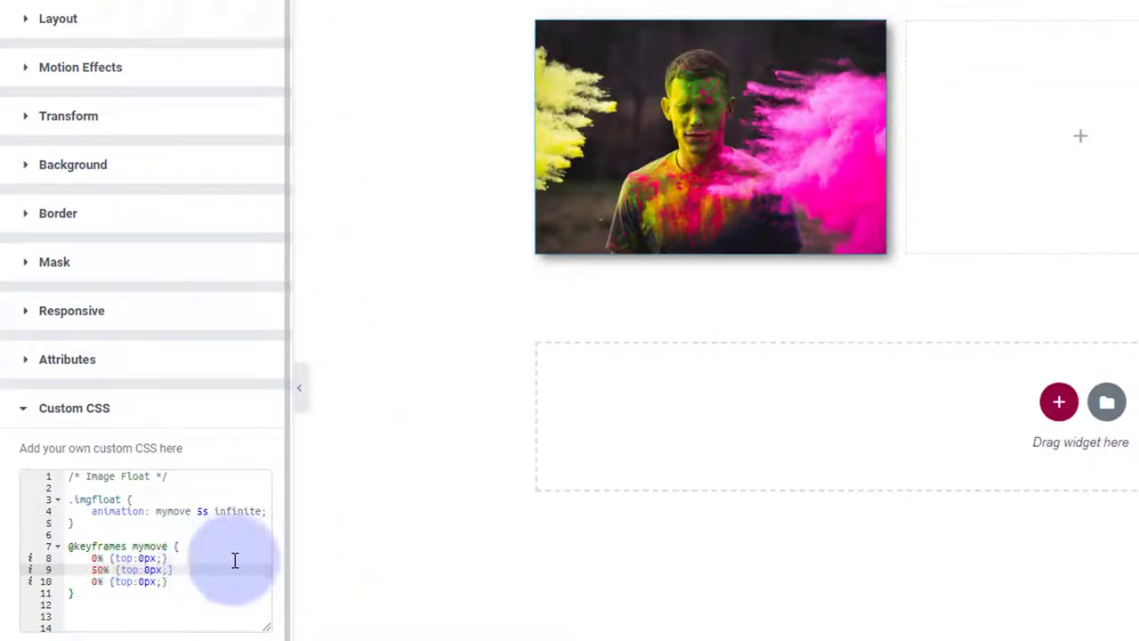
text(3)
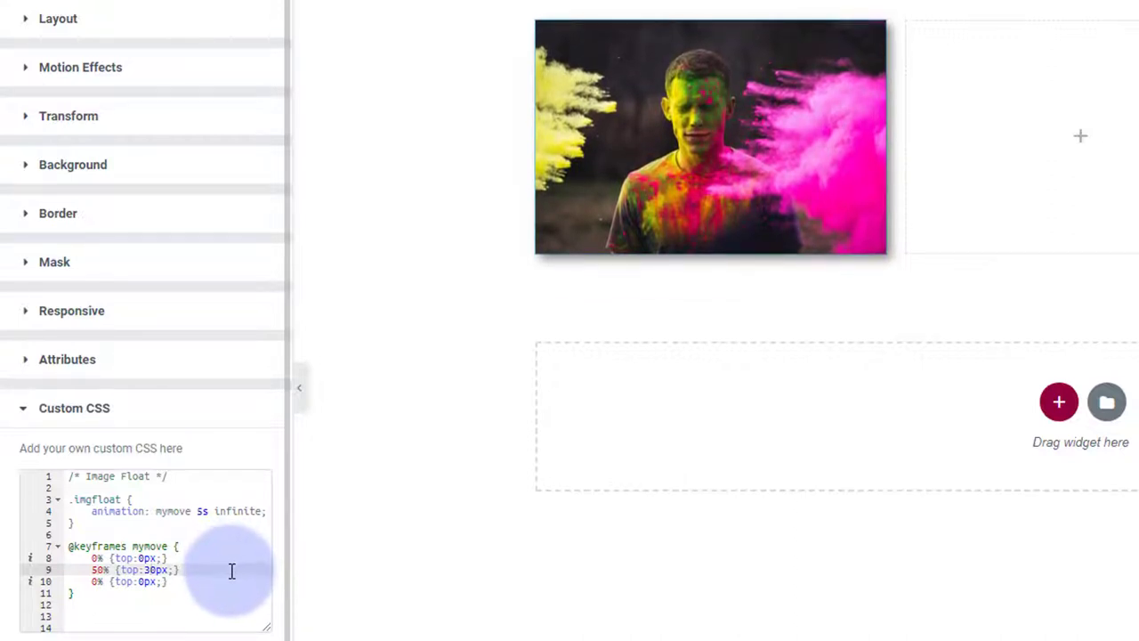
Change the third keyframe's percentage in the mymove block to 100% and update the page
click(90, 581)
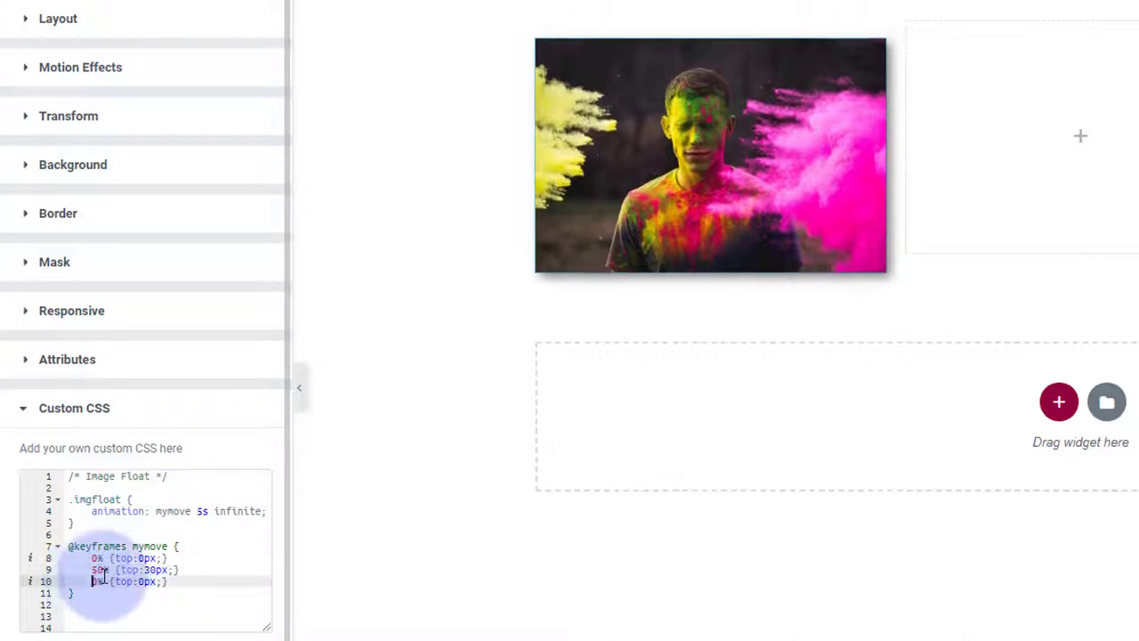
text(1)
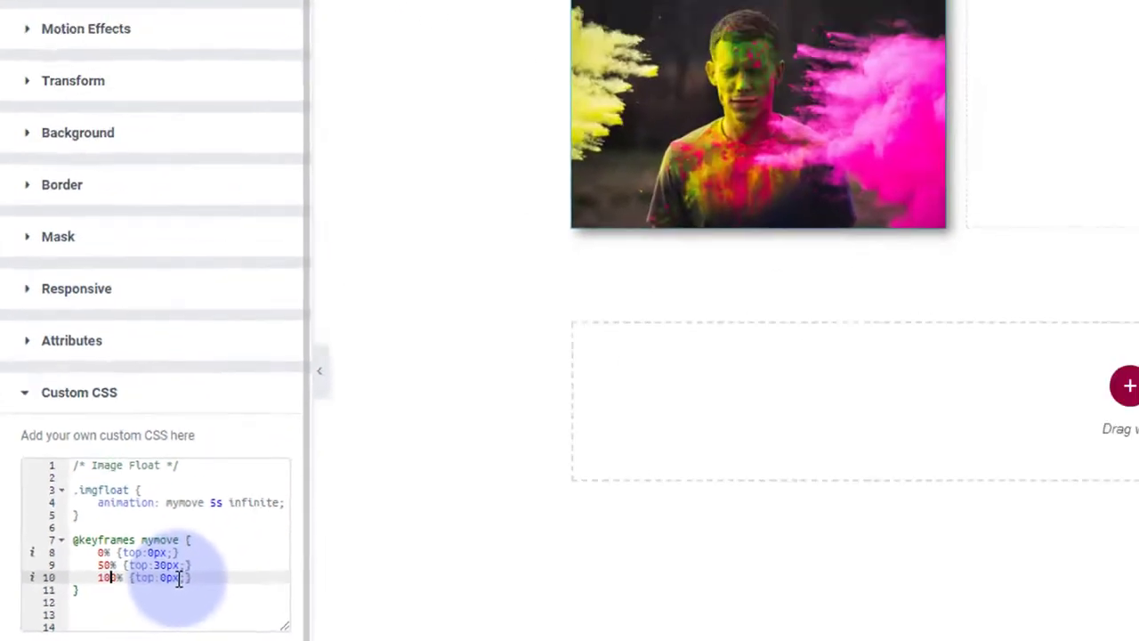
text(0)
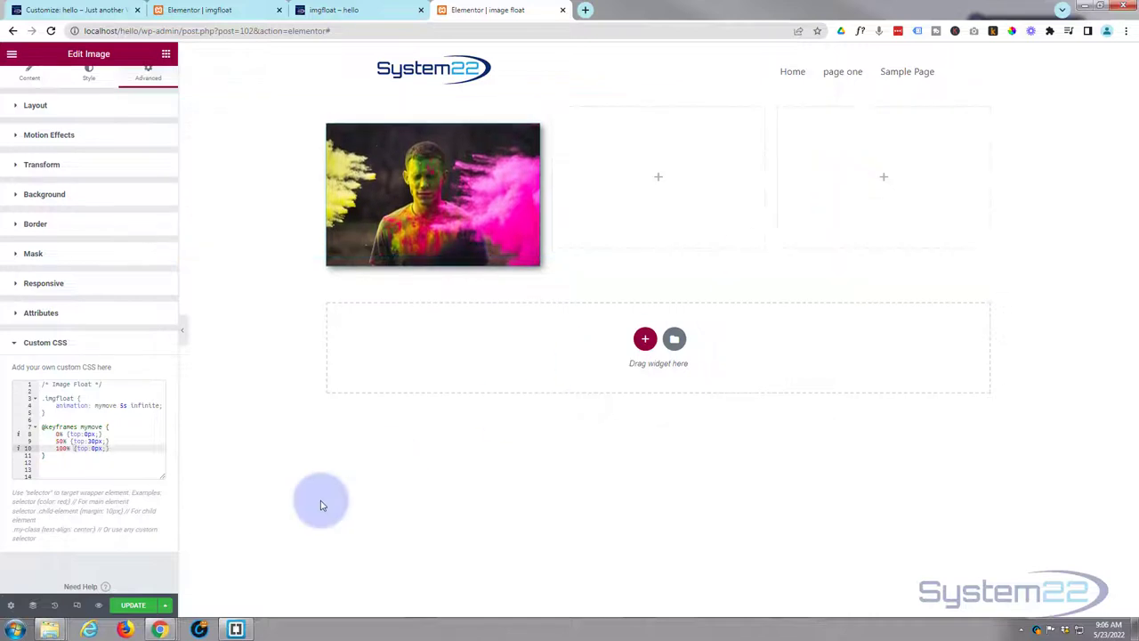
click(129, 606)
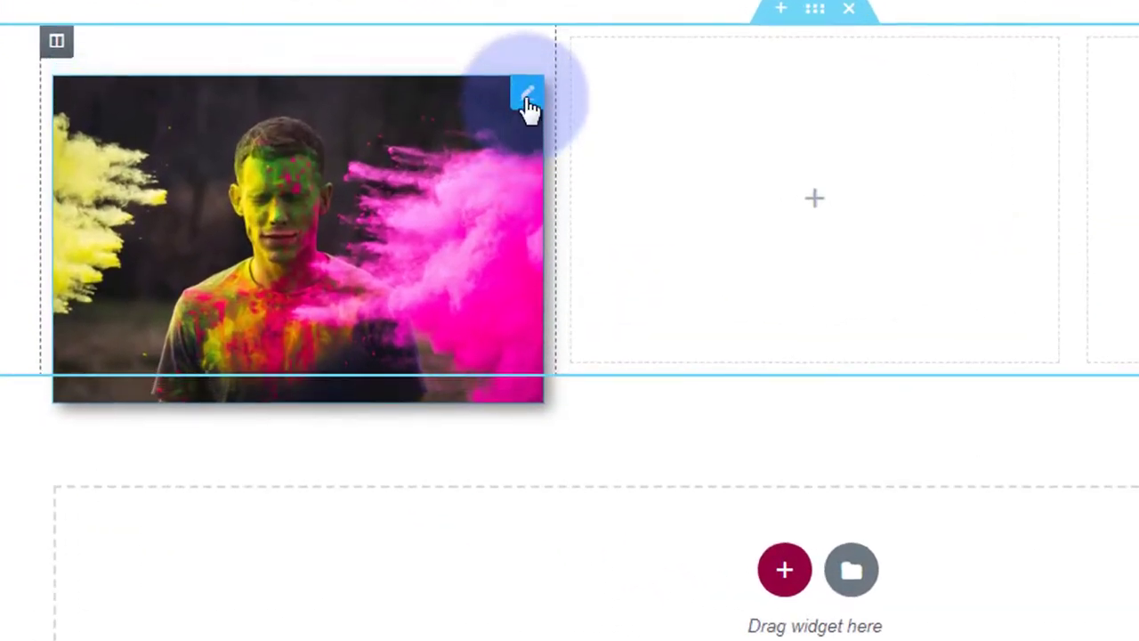
Duplicate the floating image and move the copy into the empty middle column
right_click(525, 105)
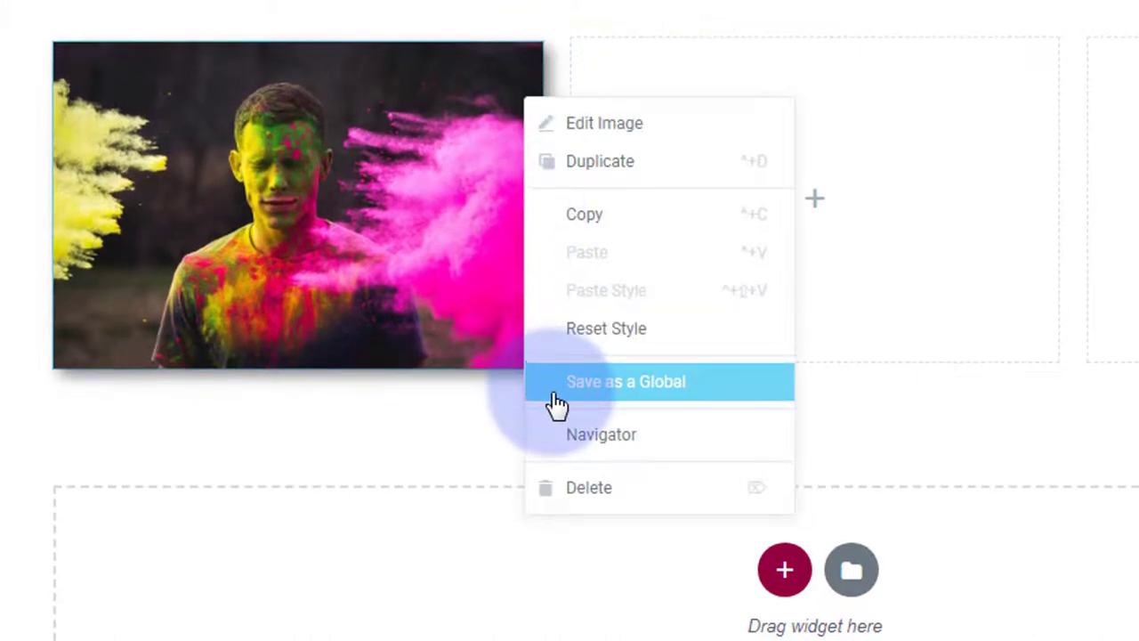
click(605, 164)
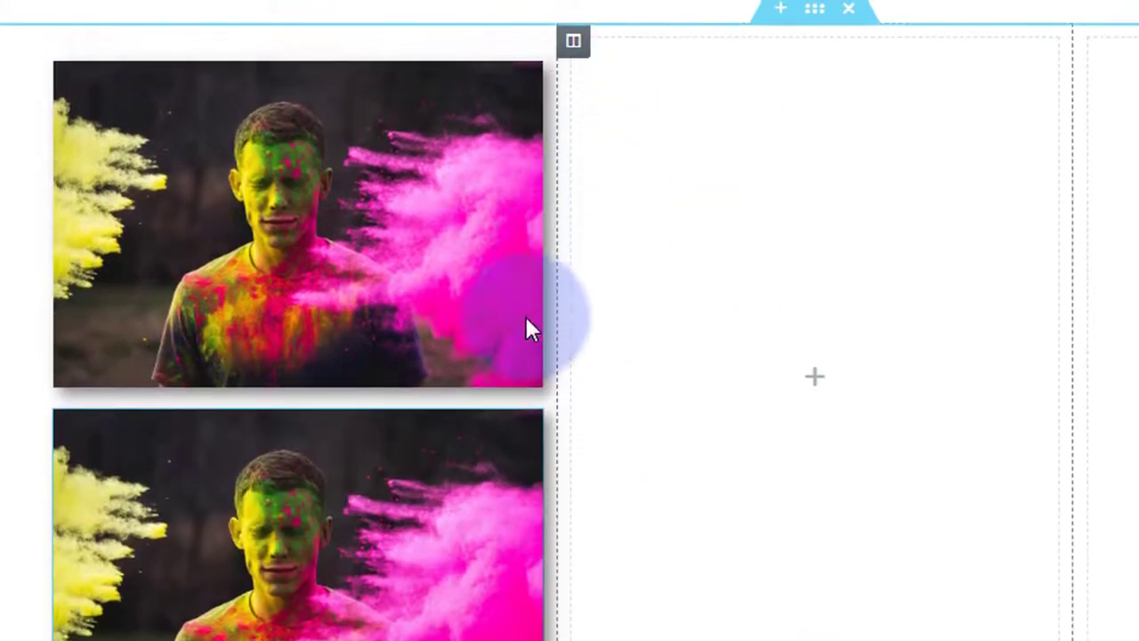
mouse_move(526, 450)
mouse_down()
mouse_move(751, 209)
mouse_move(846, 143)
mouse_move(810, 140)
mouse_up()
drag(844, 204, 868, 182)
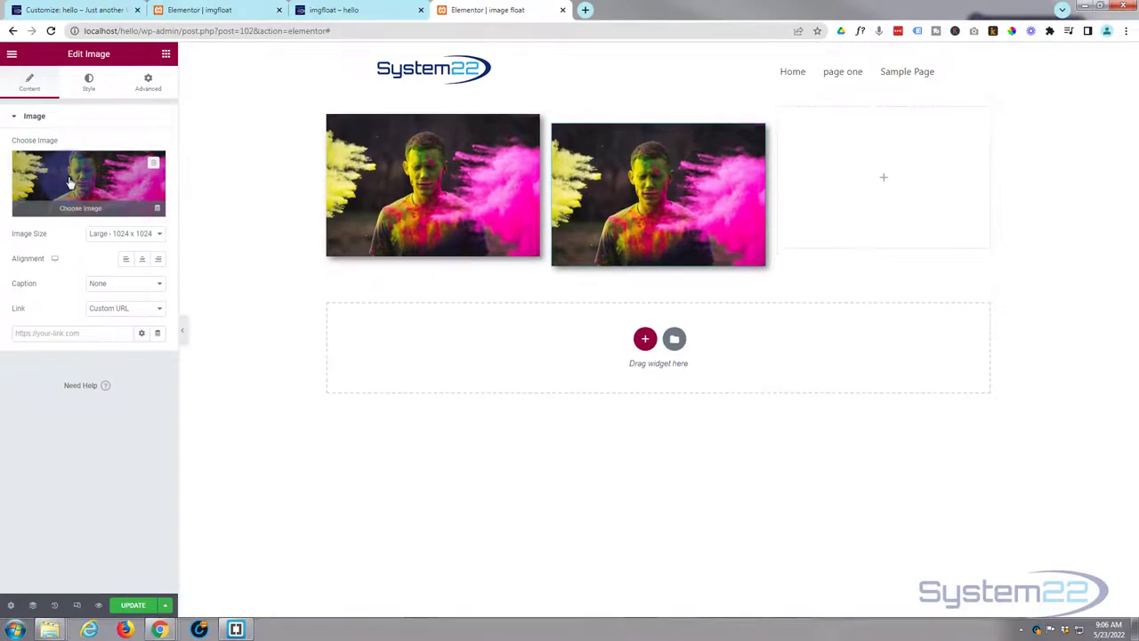
Replace the middle column's picture with the blue island landscape from the Media Library
click(70, 182)
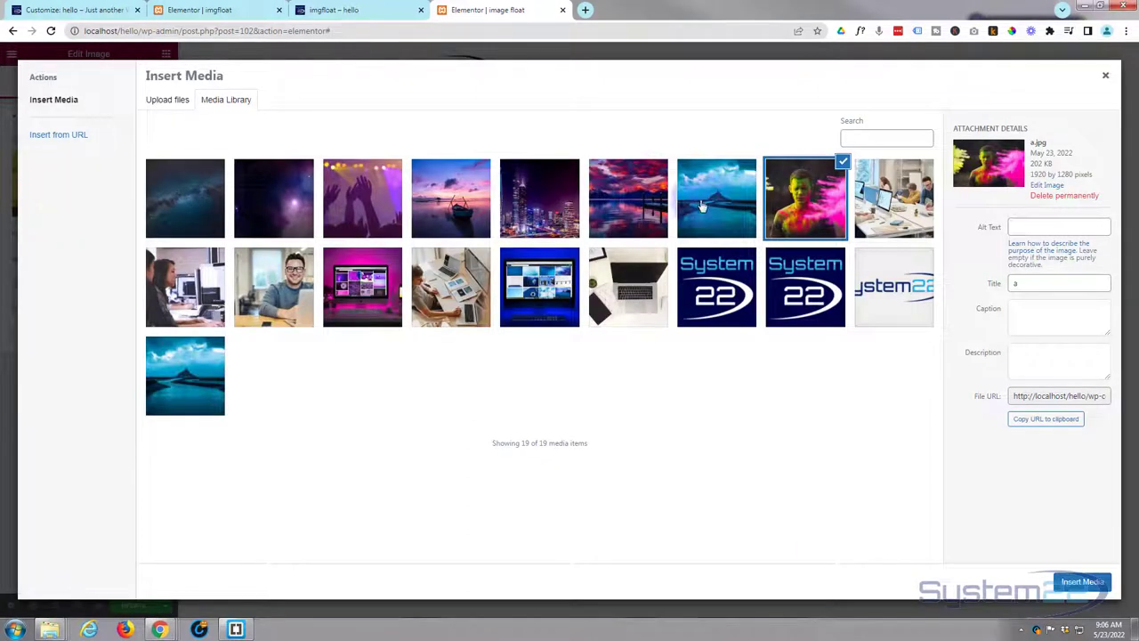
click(712, 205)
click(1082, 582)
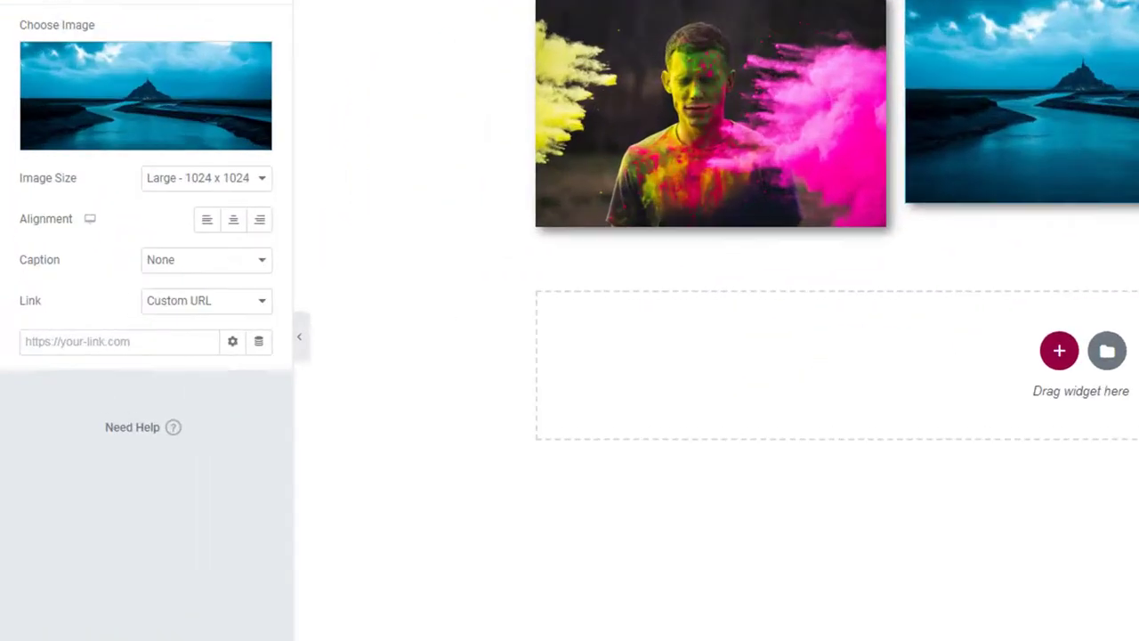
Change the middle image's CSS class to imgfloat2 and rename the .imgfloat rule in its Custom CSS to .imgfloat2
click(149, 82)
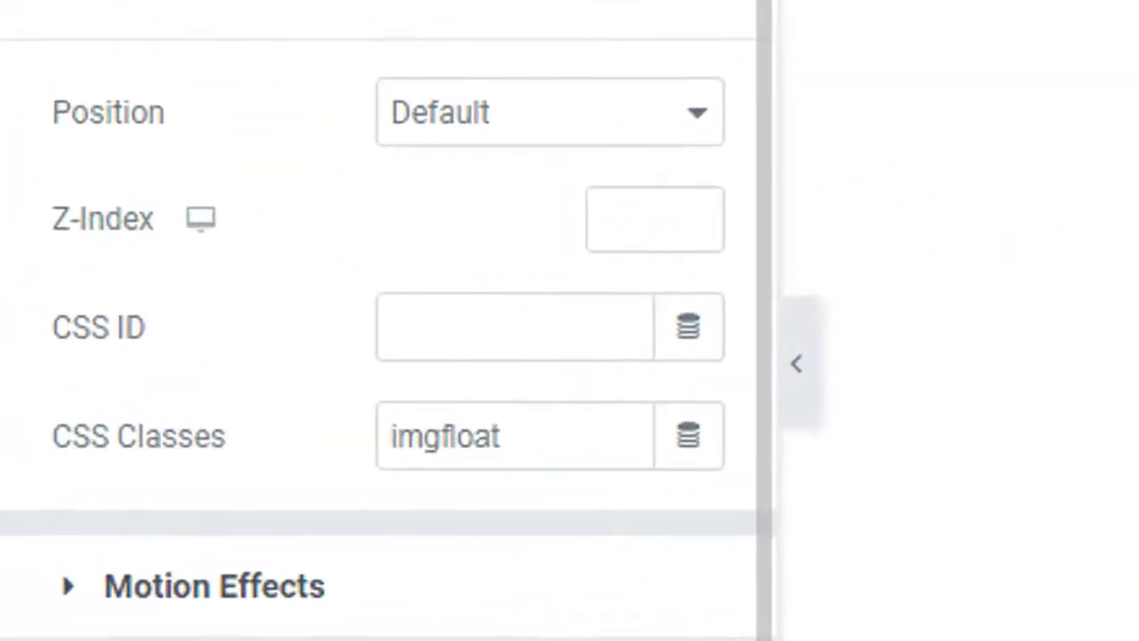
click(114, 350)
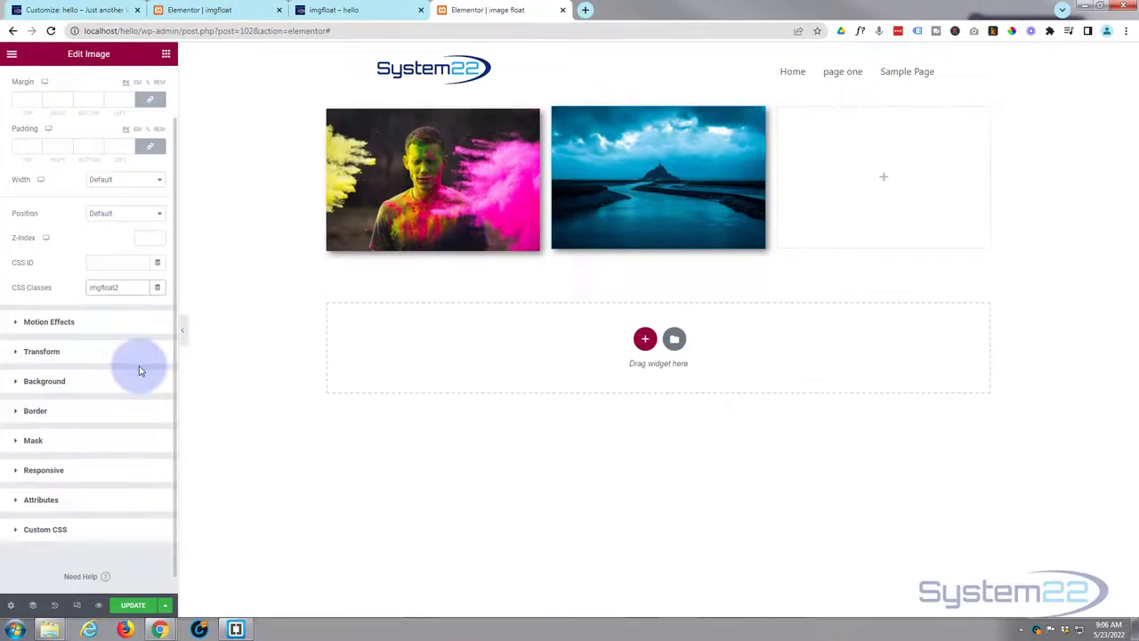
scroll(143, 383, down, 1)
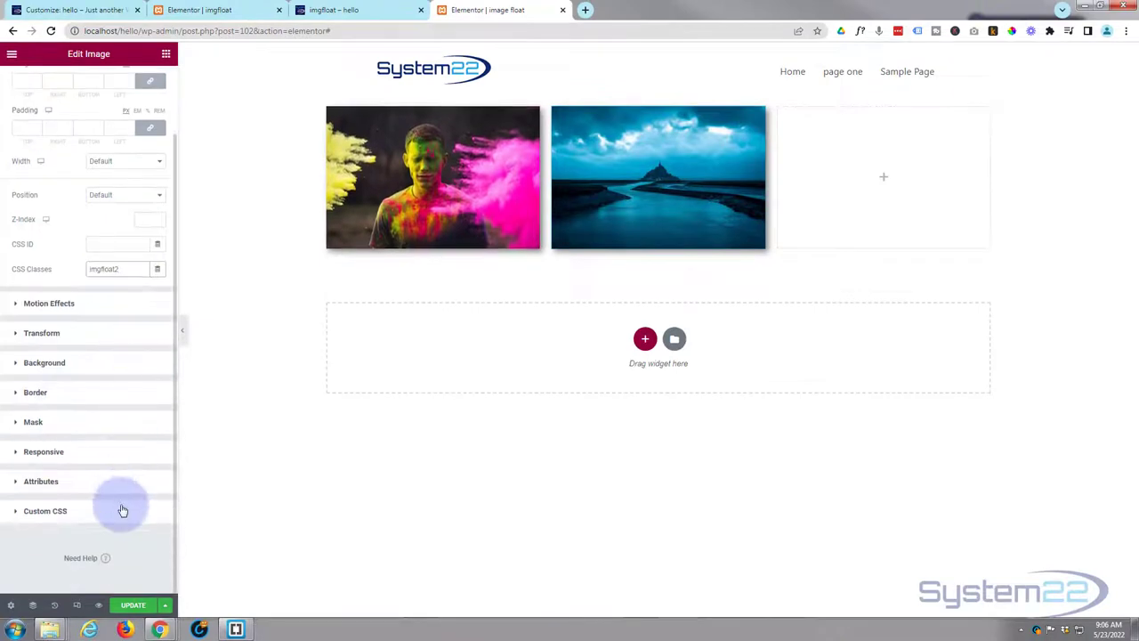
click(119, 513)
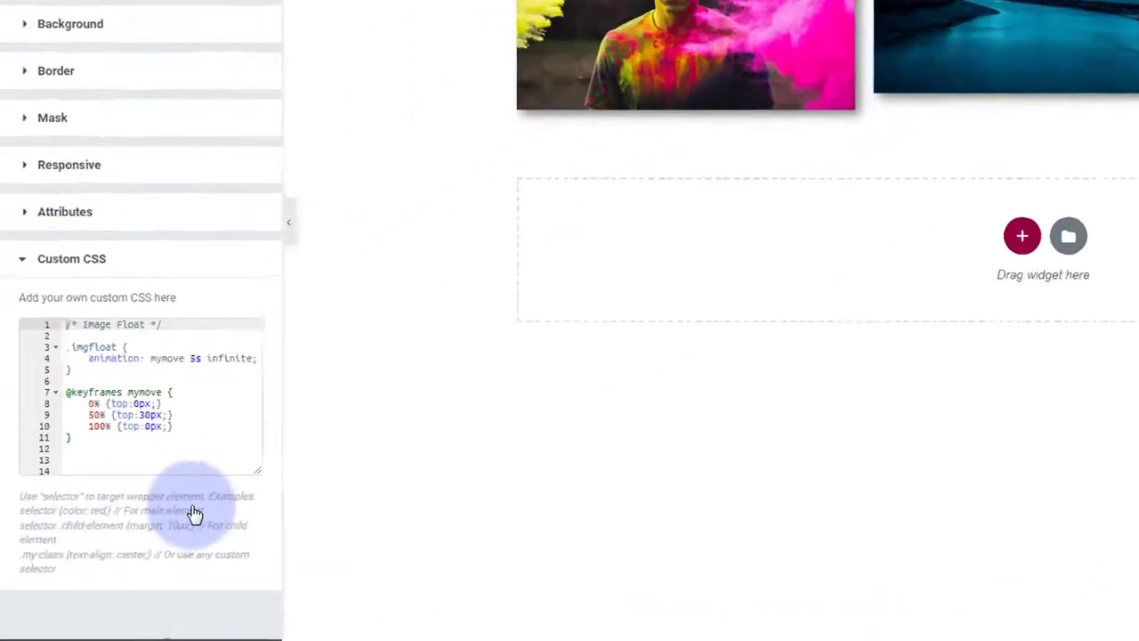
scroll(197, 428, down, 1)
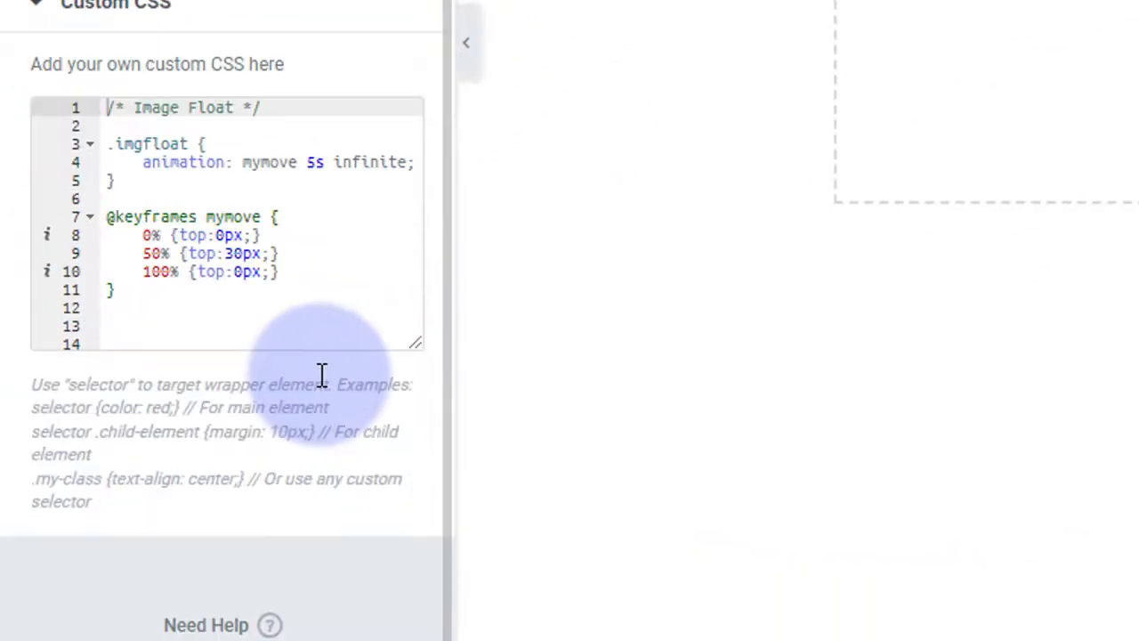
click(190, 143)
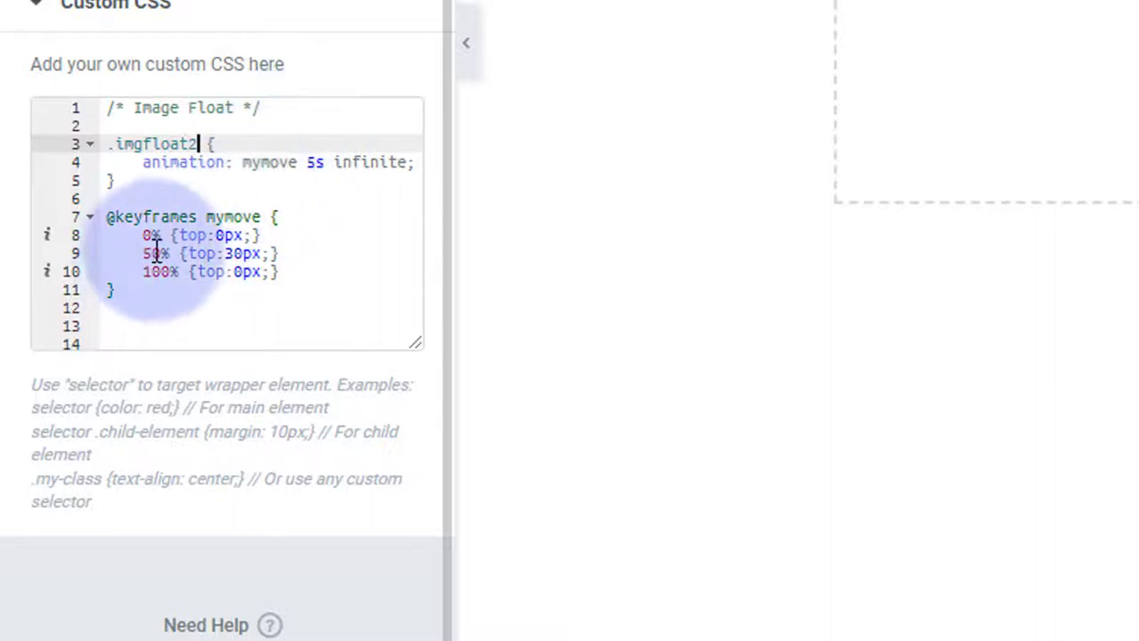
Set the top offset of the 50% keyframe in the middle image's Custom CSS to 50px
click(226, 254)
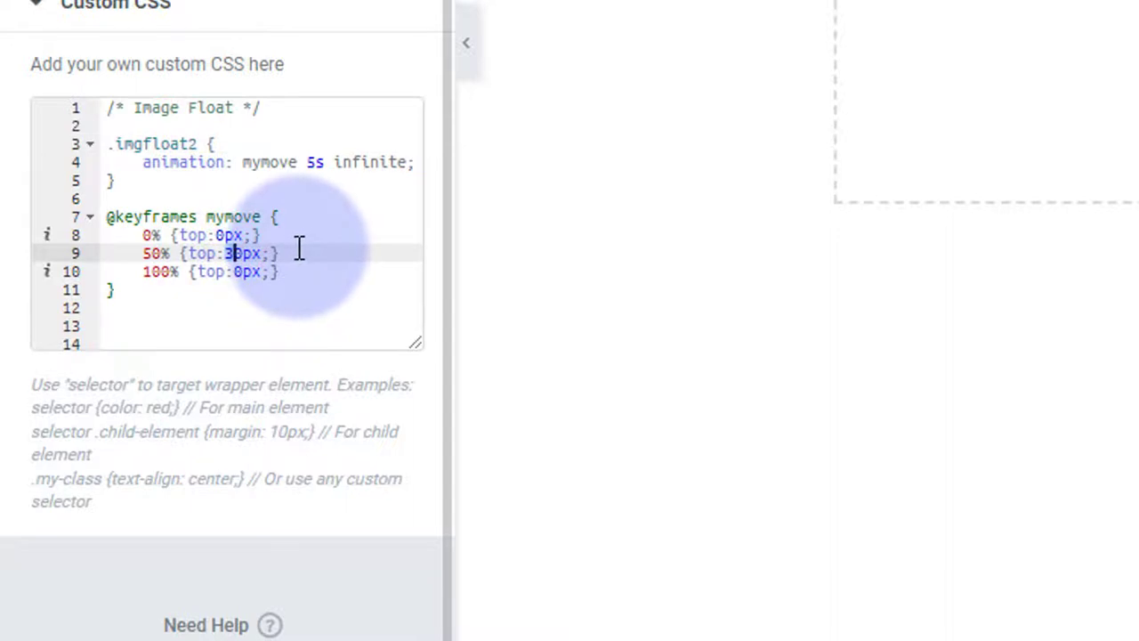
key(Delete)
text(5)
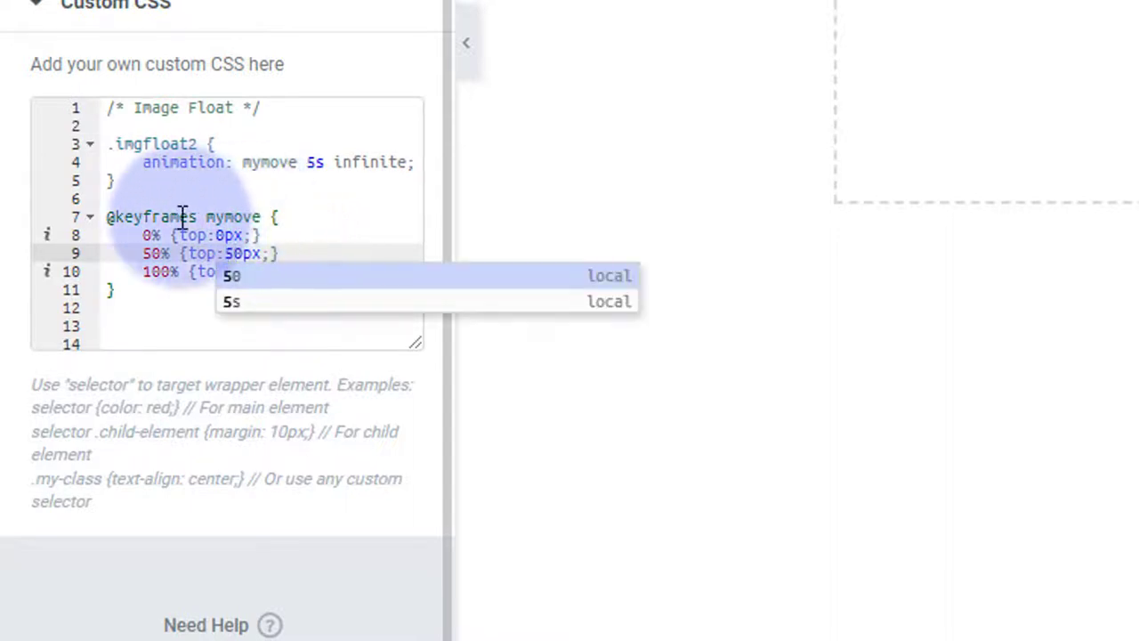
click(297, 163)
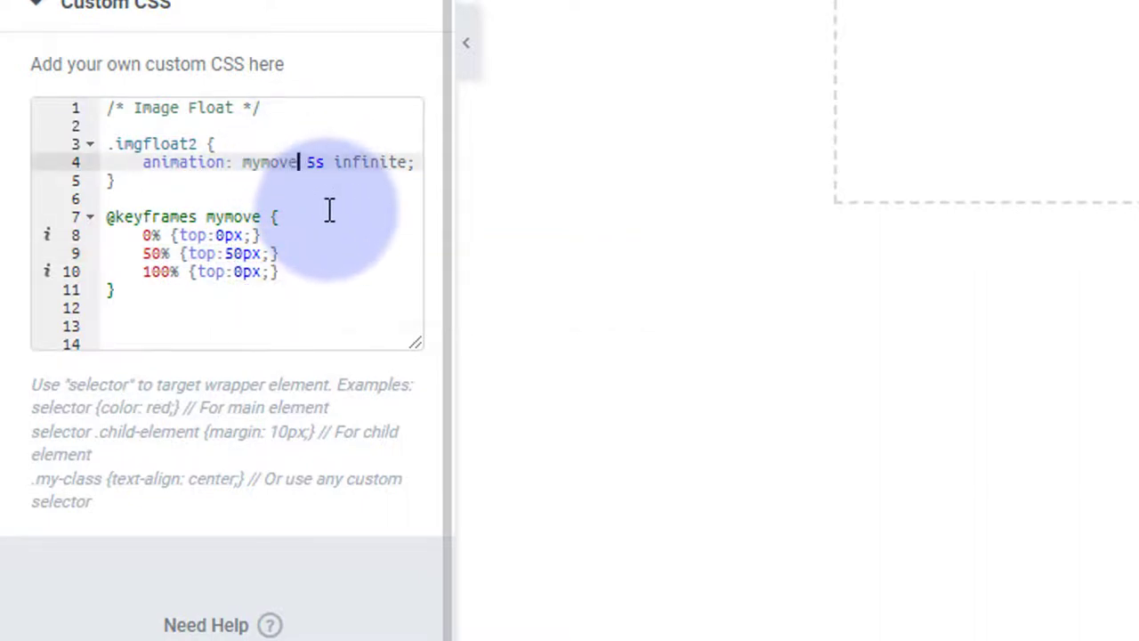
text(2)
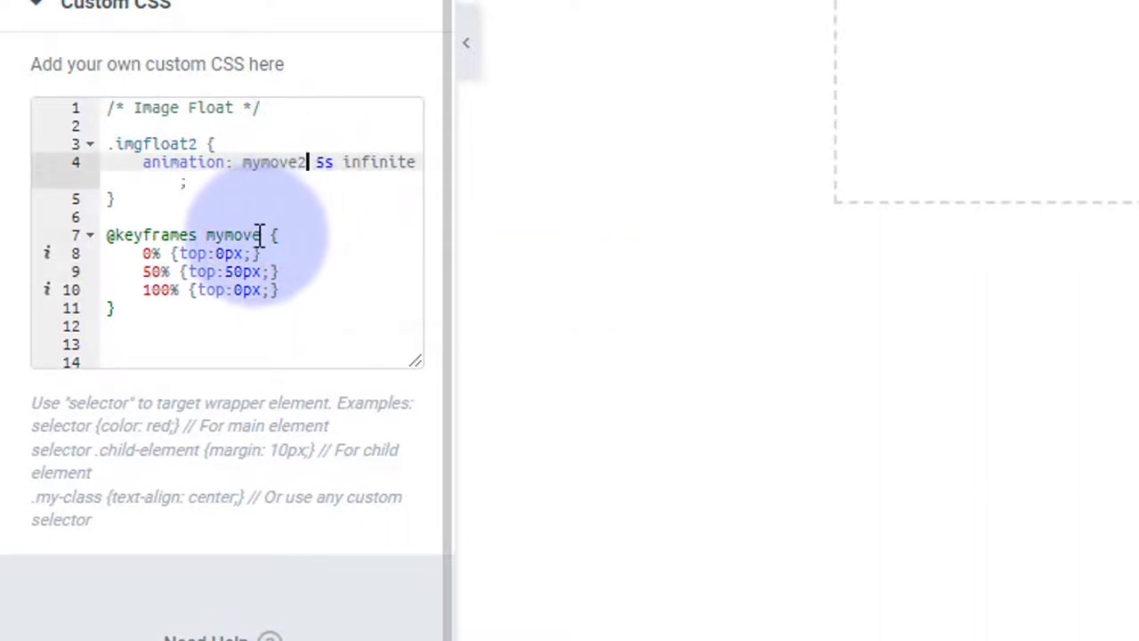
click(260, 235)
text(2)
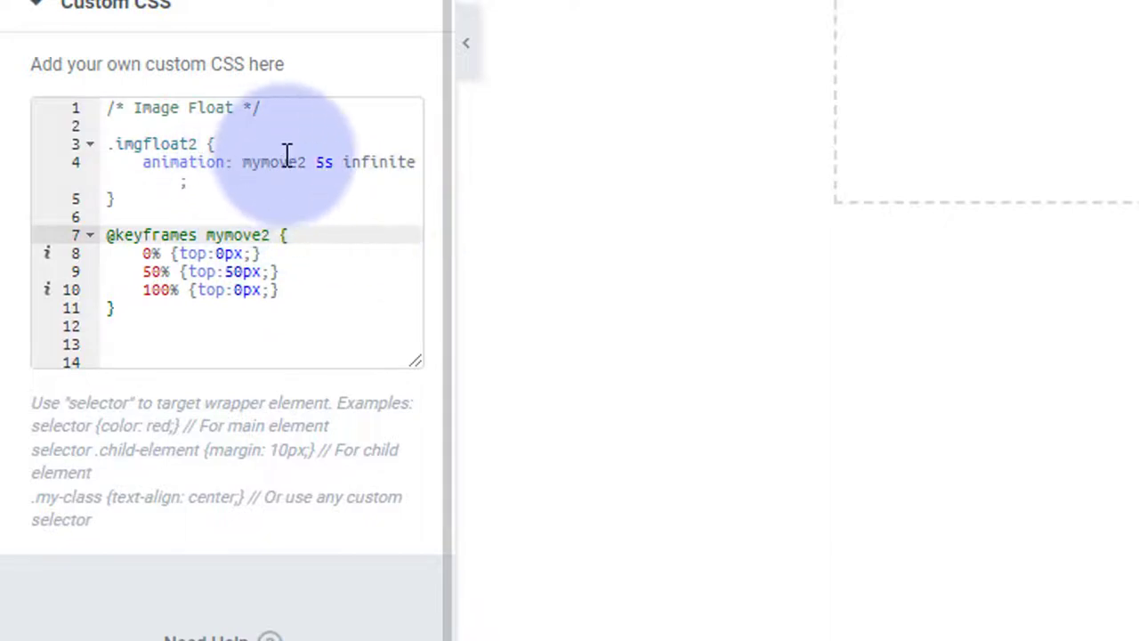
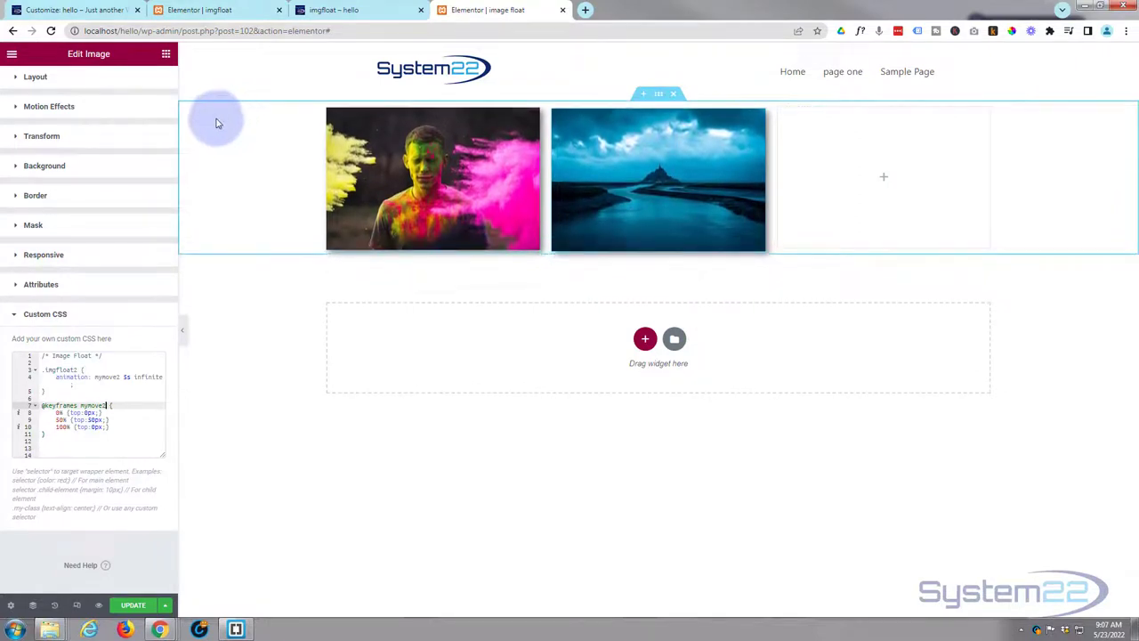
Switch to the WordPress Customizer, leave Homepage Settings and open the empty Additional CSS editor at line 1
click(56, 9)
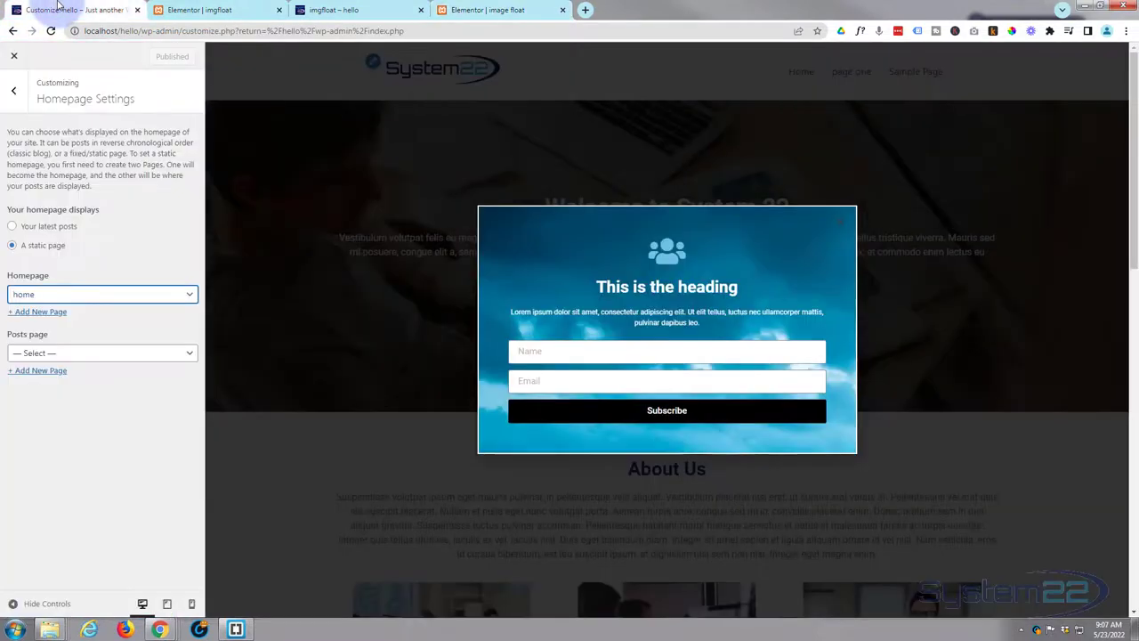
click(17, 94)
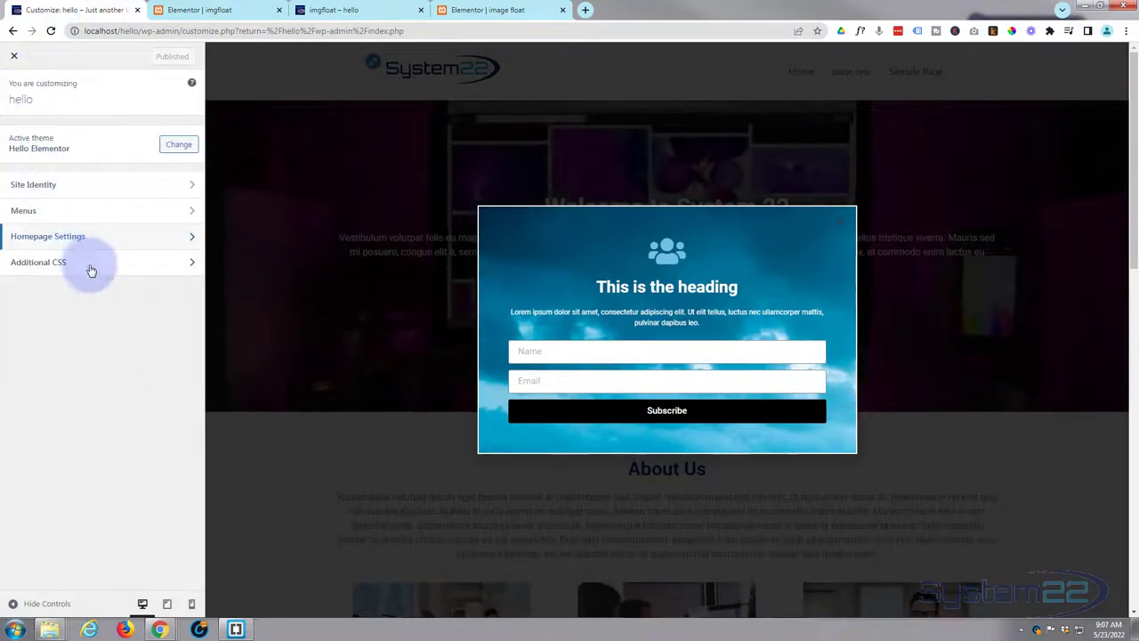
click(90, 271)
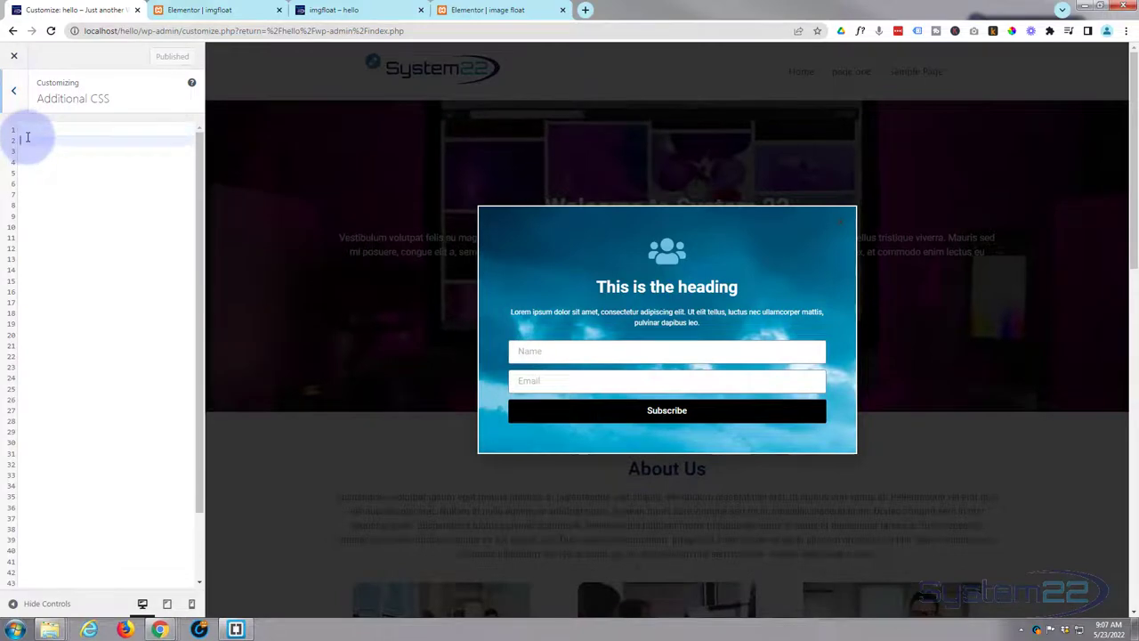
click(26, 131)
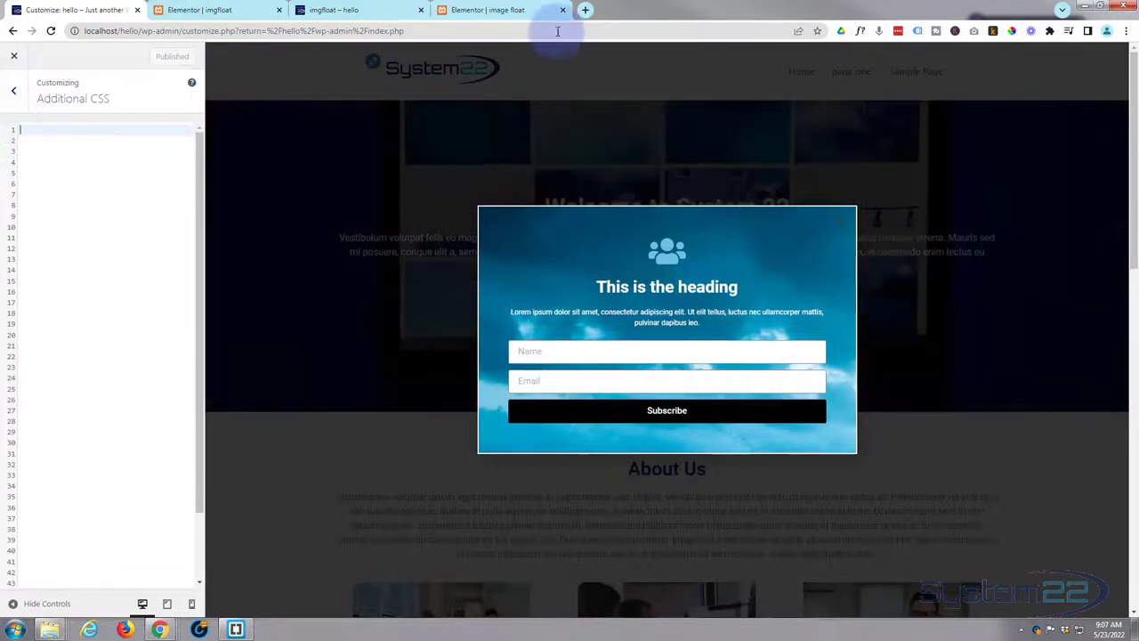
Copy the middle image's entire Custom CSS from Elementor and paste it into the Customizer's Additional CSS
click(491, 11)
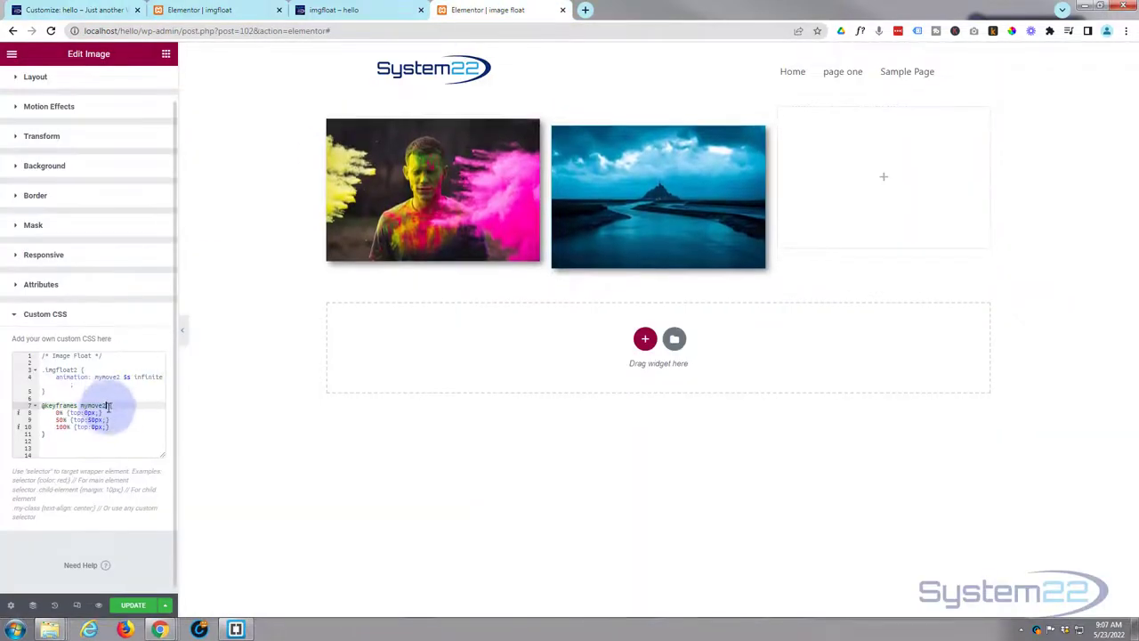
drag(56, 437, 26, 344)
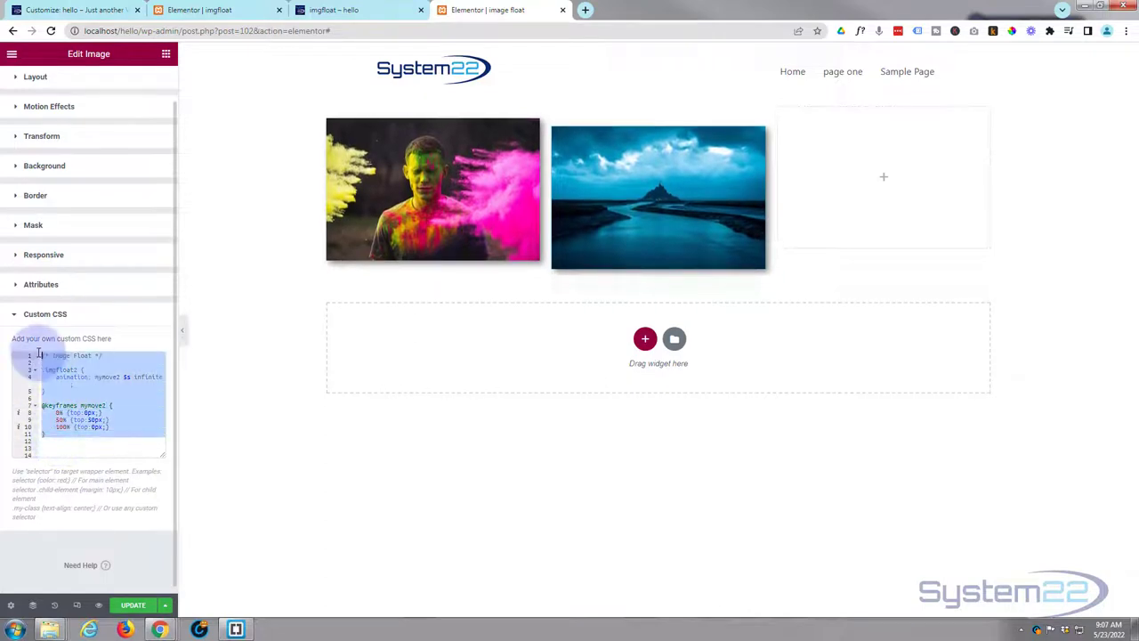
click(71, 11)
click(31, 129)
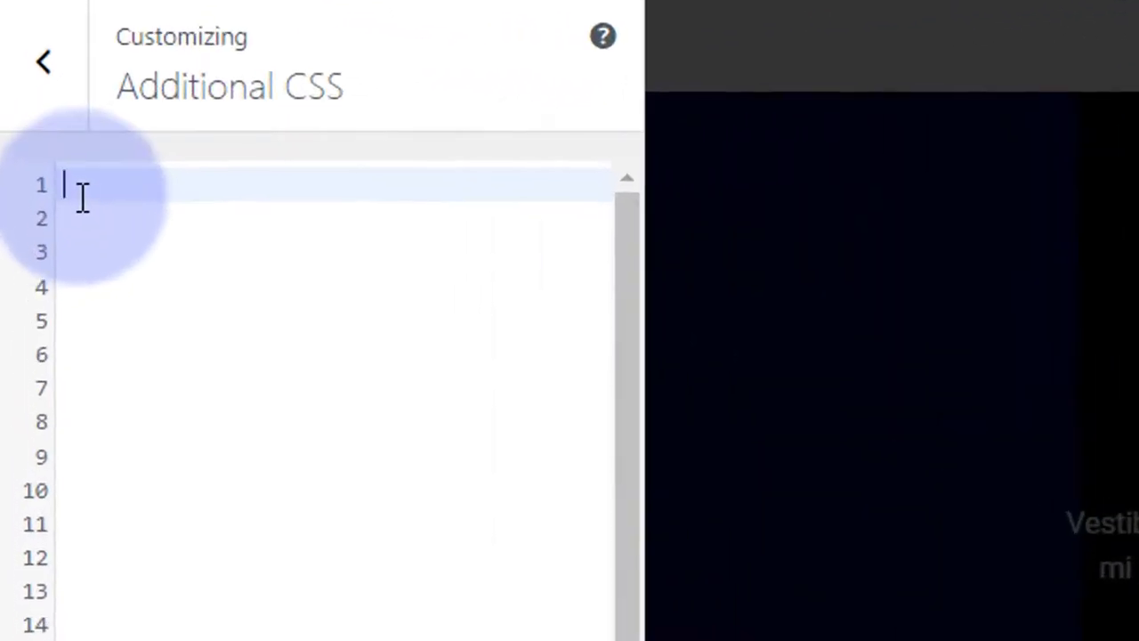
text(/* Image Float */  .imgfloat2 {     animation: mymove2 5s infinite; }  @keyframes mymove2 {     0% {top:0px;}     50% {top:50px;}     100% {top:0px;} })
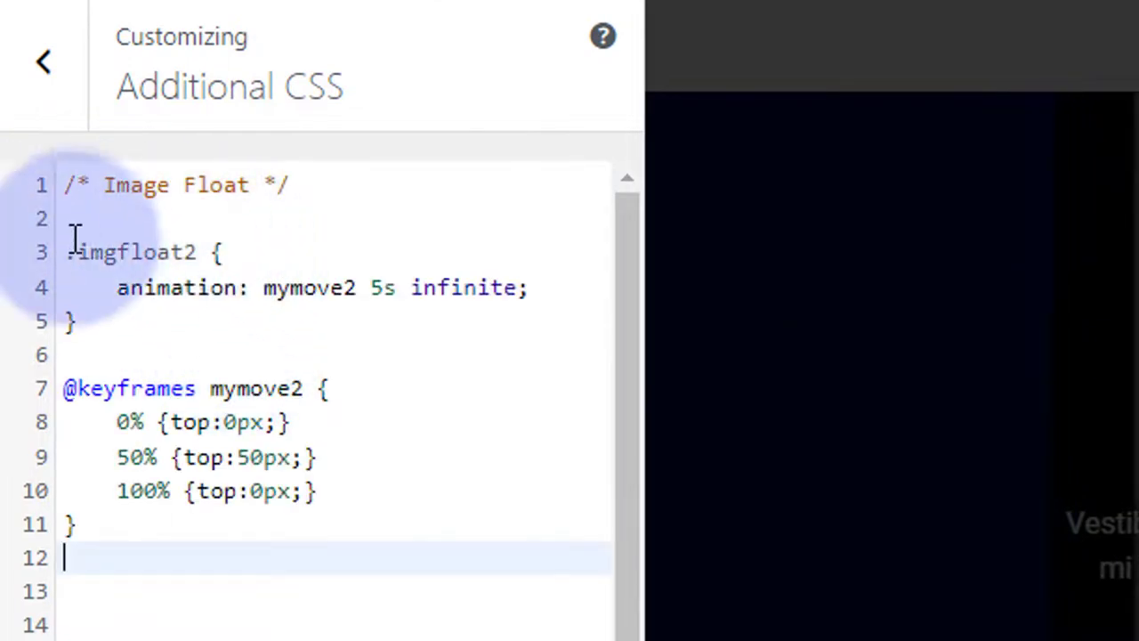
Duplicate the .imgfloat2 rule and its mymove2 keyframes below the originals, separated by a blank line
drag(66, 253, 173, 522)
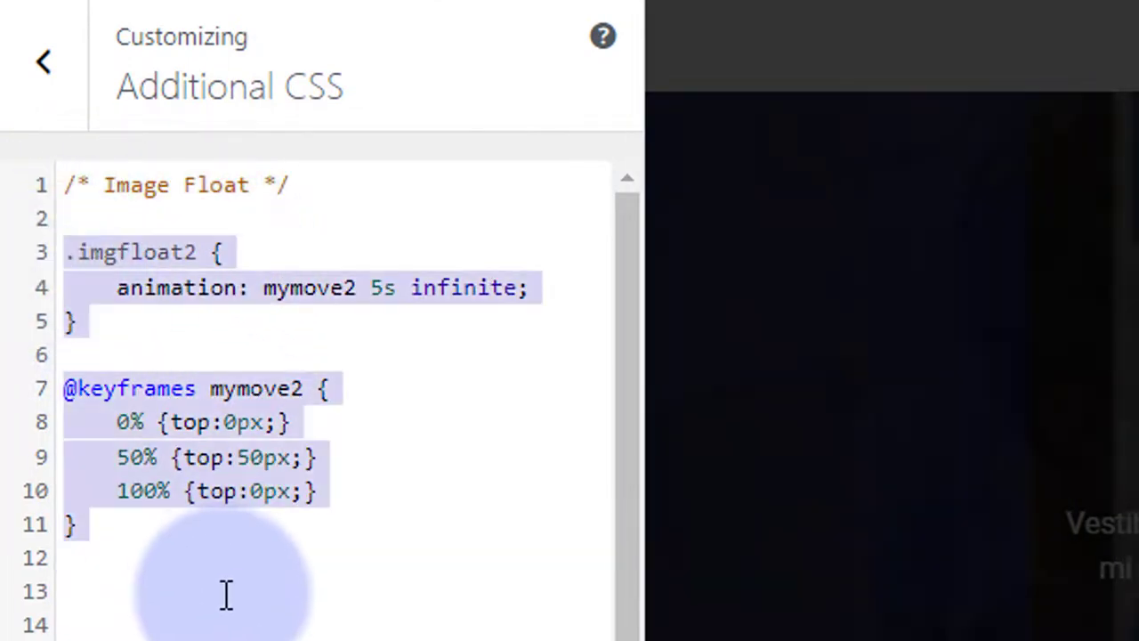
key(ctrl+c)
click(157, 554)
key(Return)
key(ctrl+v)
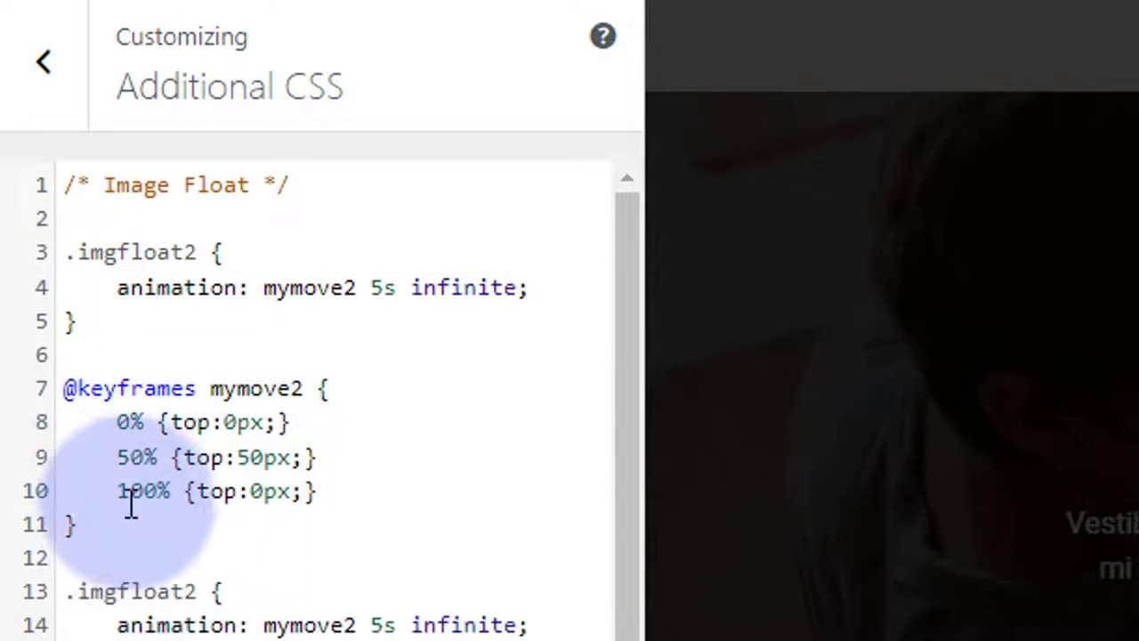
Copy the second .imgfloat2 rule with its mymove2 keyframes and paste it as a third block below, separated by a blank line
drag(183, 598, 198, 590)
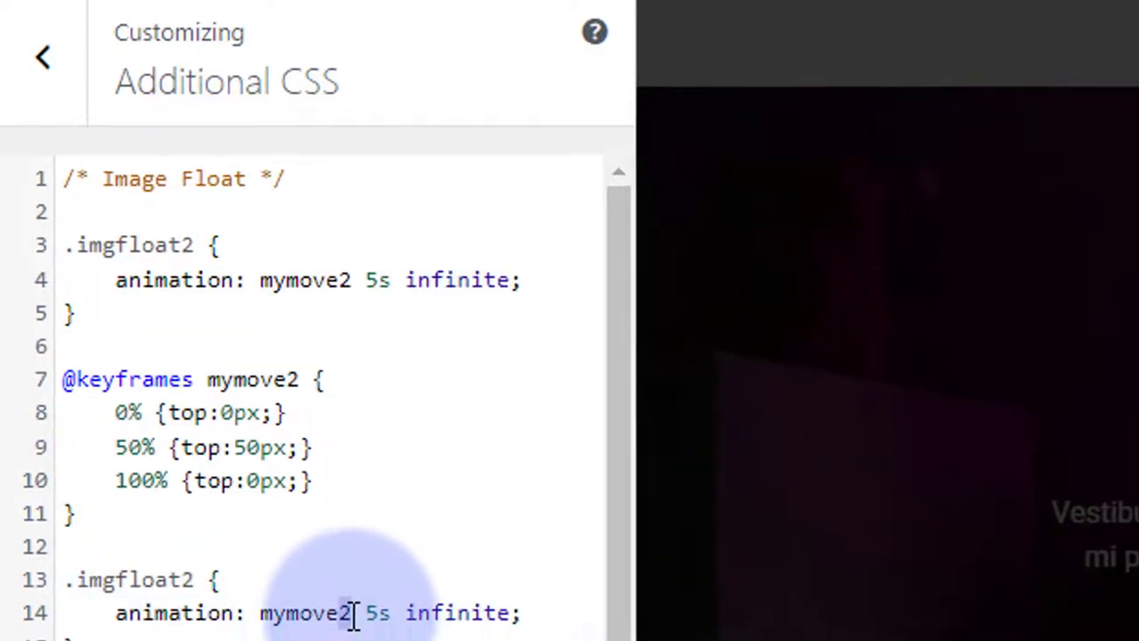
drag(353, 614, 340, 614)
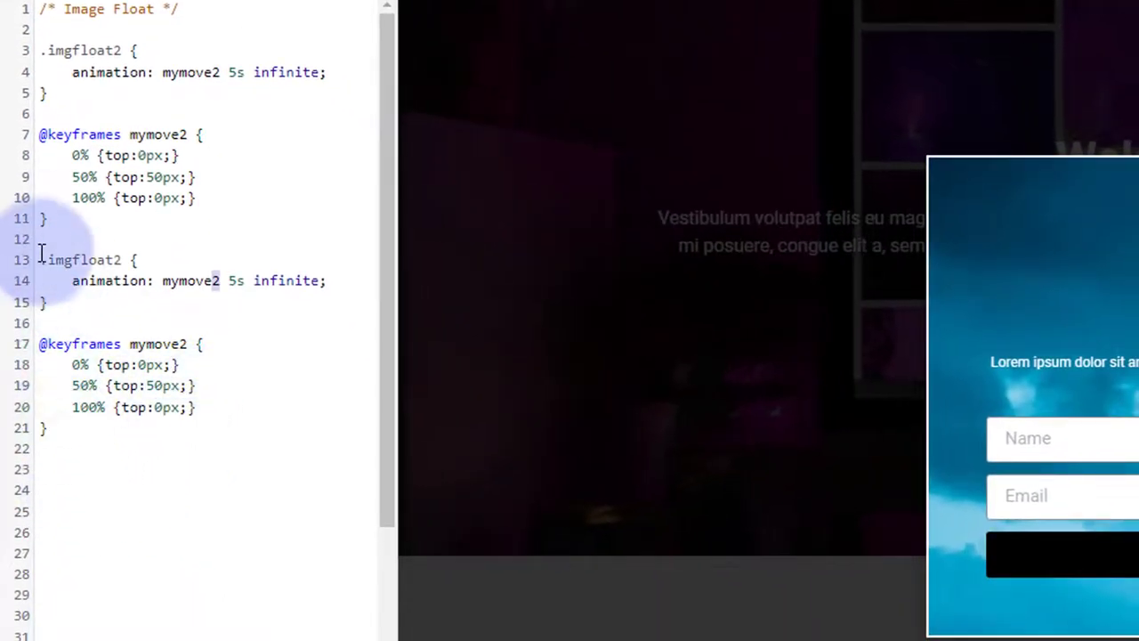
drag(40, 258, 98, 448)
click(78, 440)
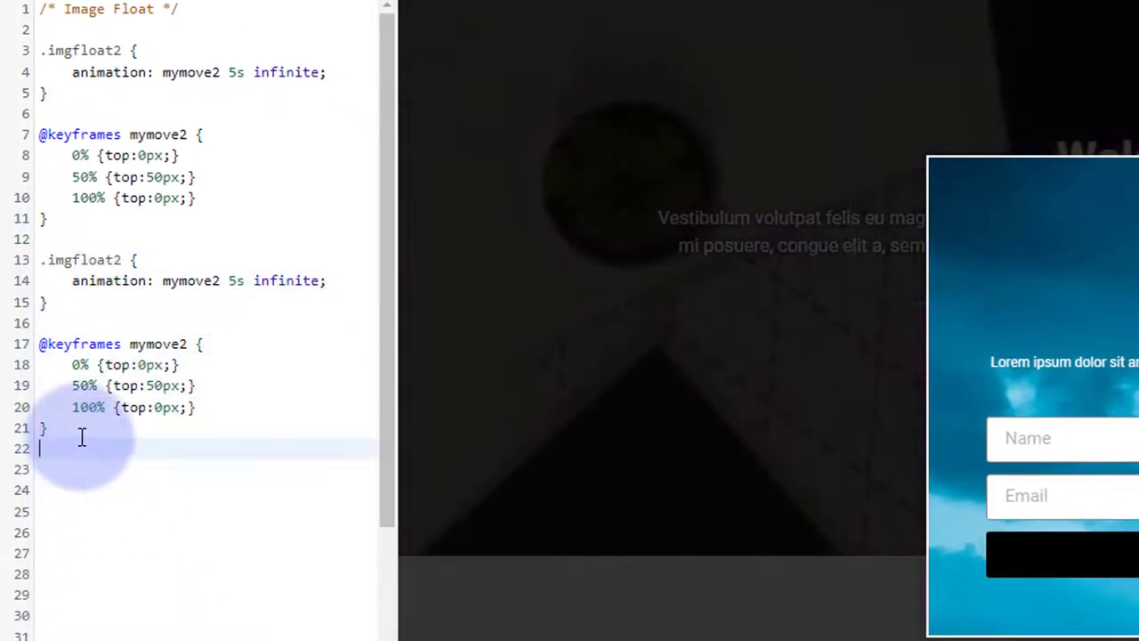
key(Return)
key(ctrl+v)
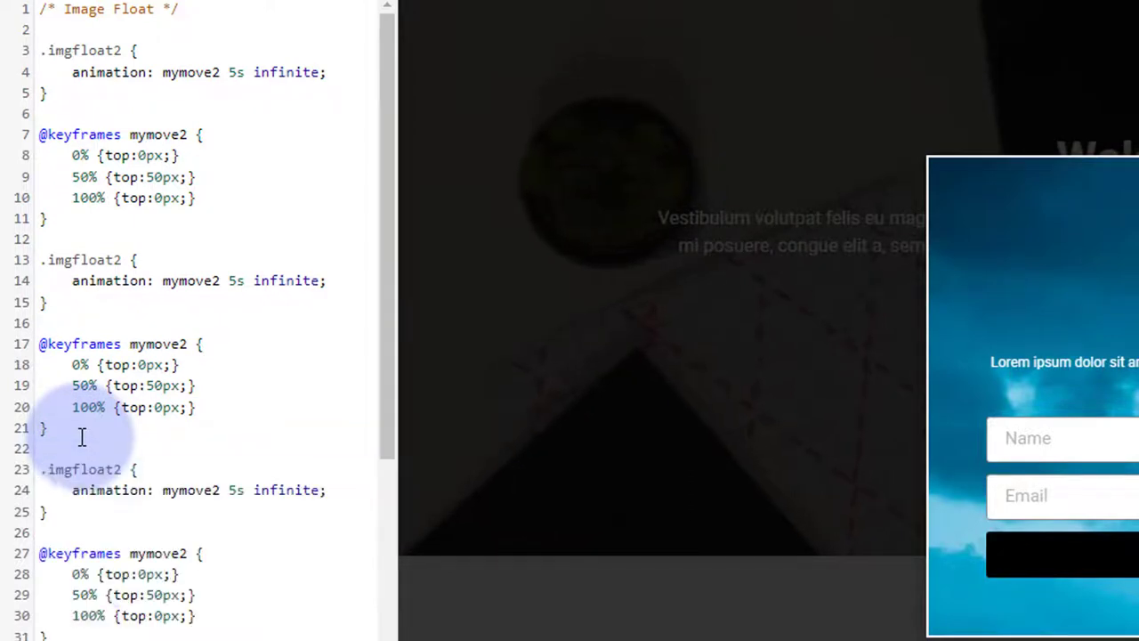
In the third block, rename the class to .imgfloat3 and both animation names to mymove3, and set the 50% keyframe to top:30px
click(125, 472)
key(BackSpace)
text(3)
click(189, 554)
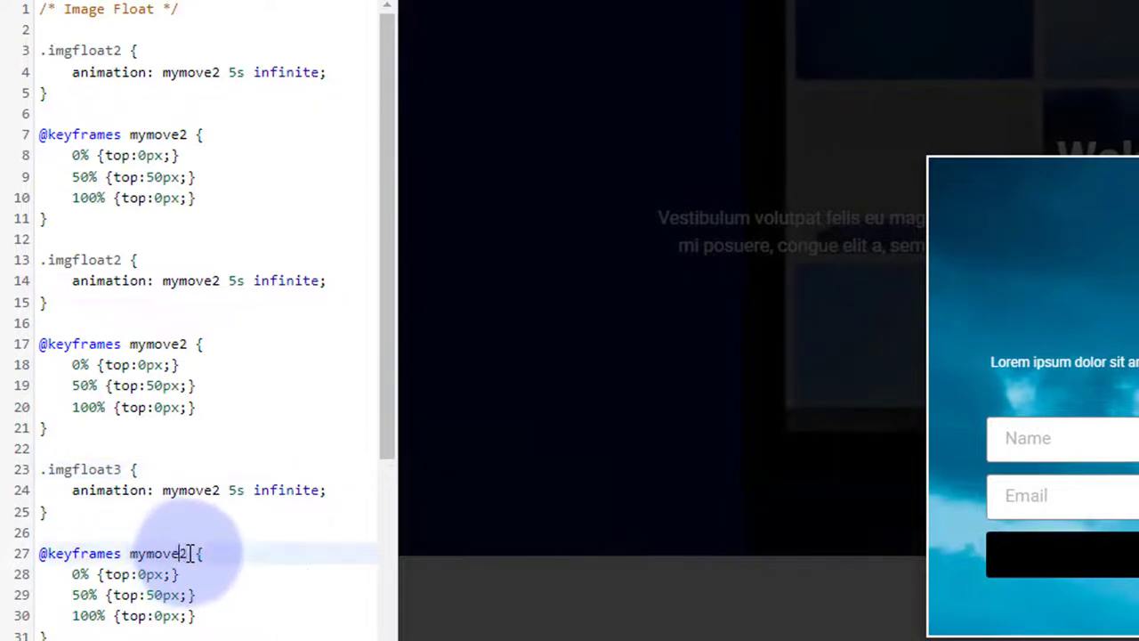
key(BackSpace)
text(3)
double_click(147, 596)
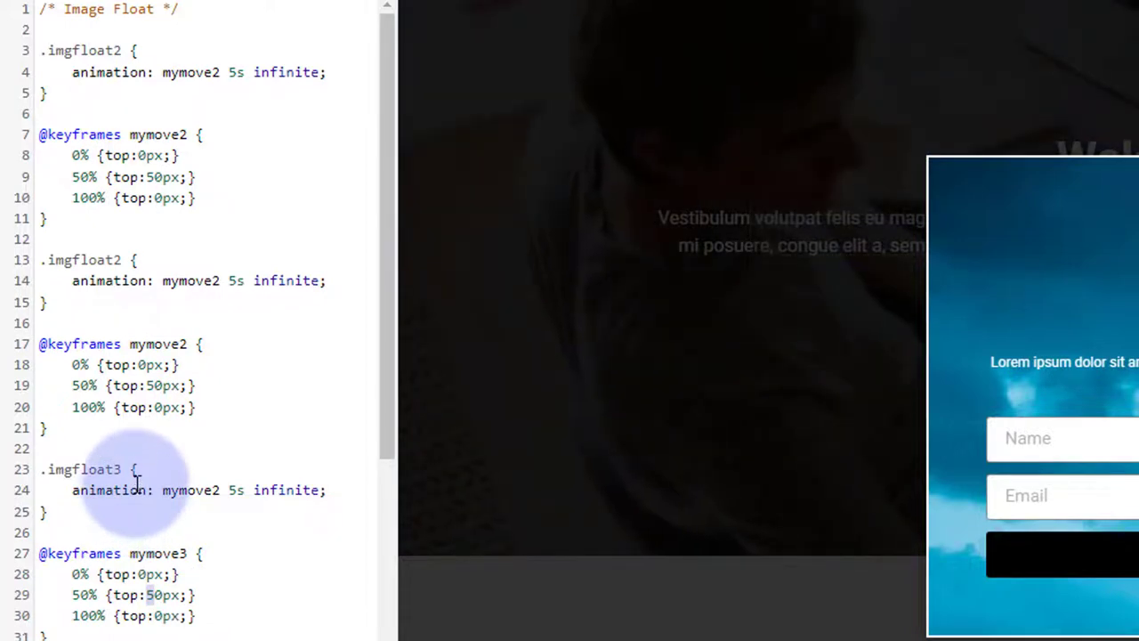
text(3)
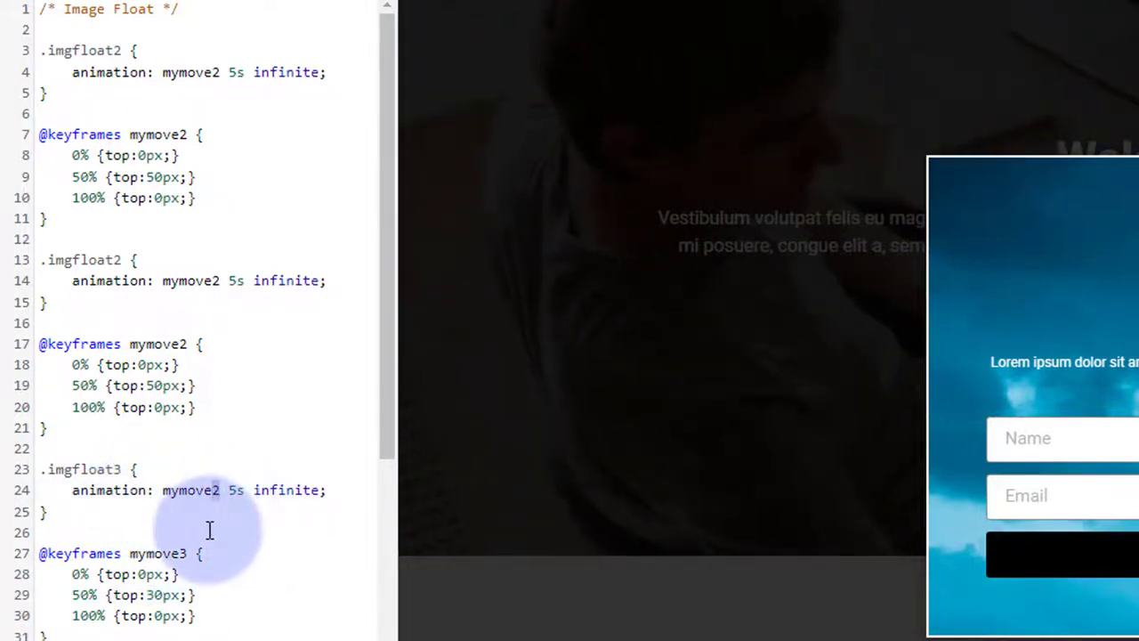
text(3)
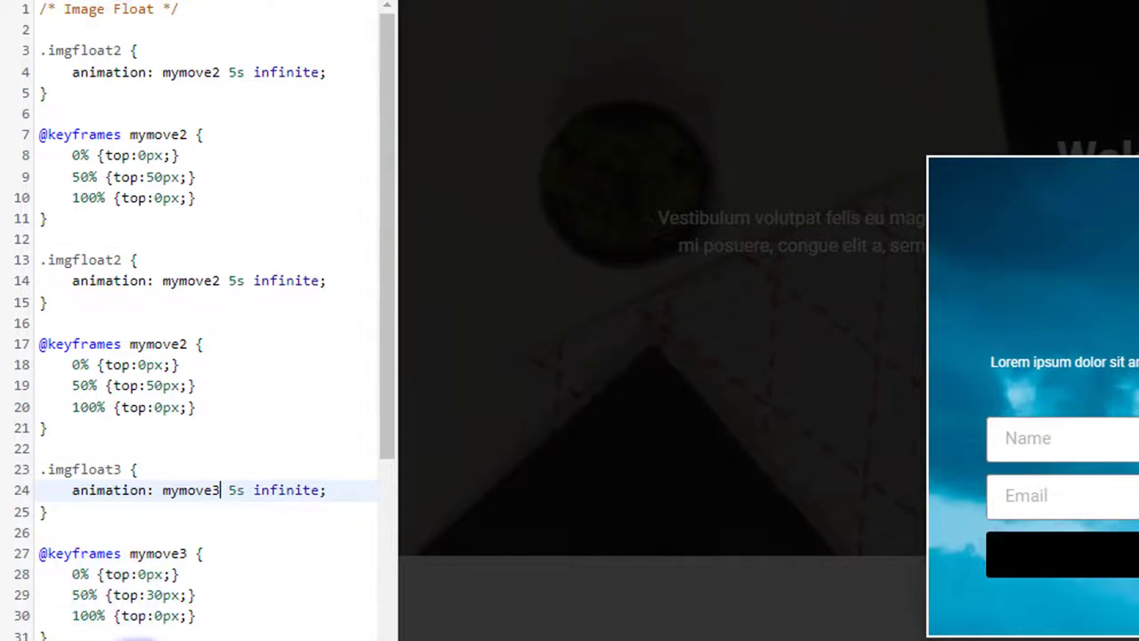
Delete all the code in the Customizer's Additional CSS and return to the Elementor image float page
drag(53, 633, 52, 11)
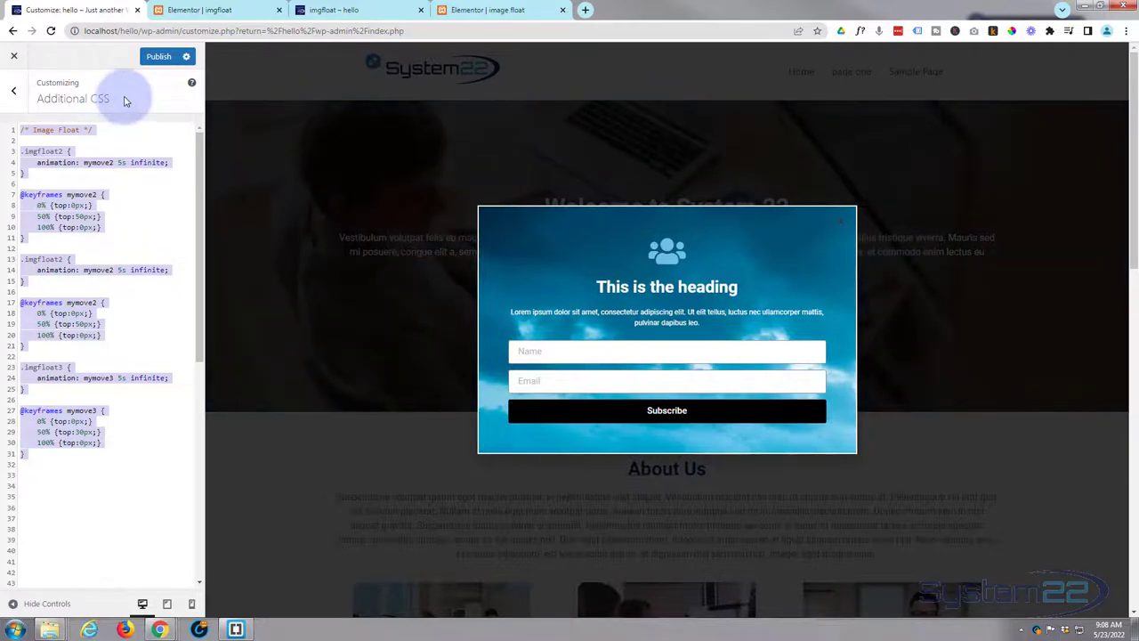
key(BackSpace)
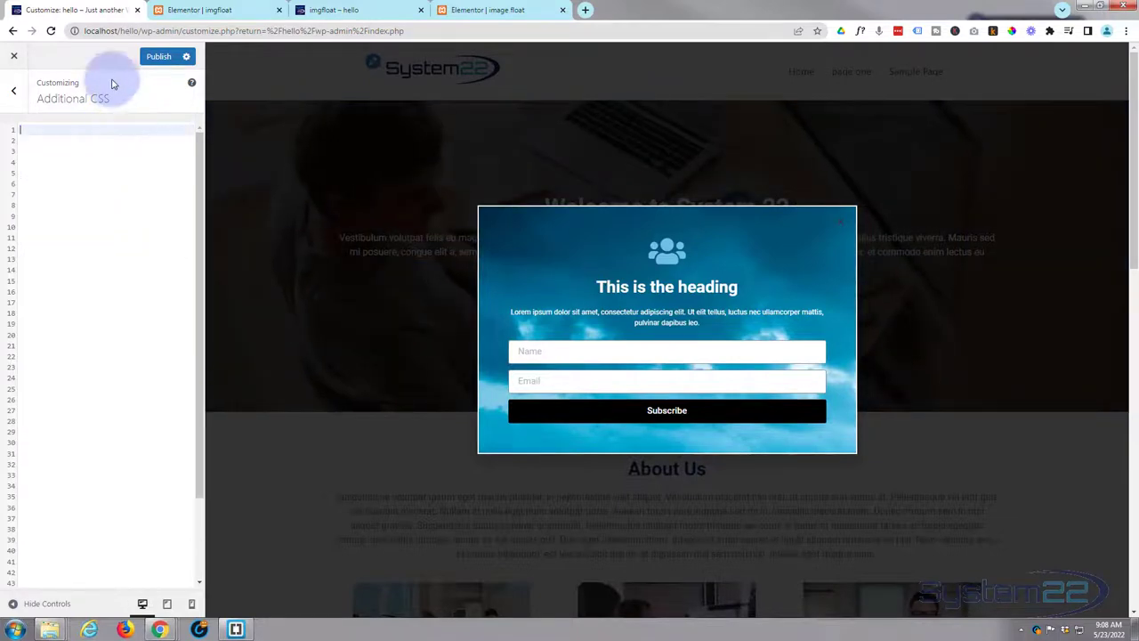
click(458, 10)
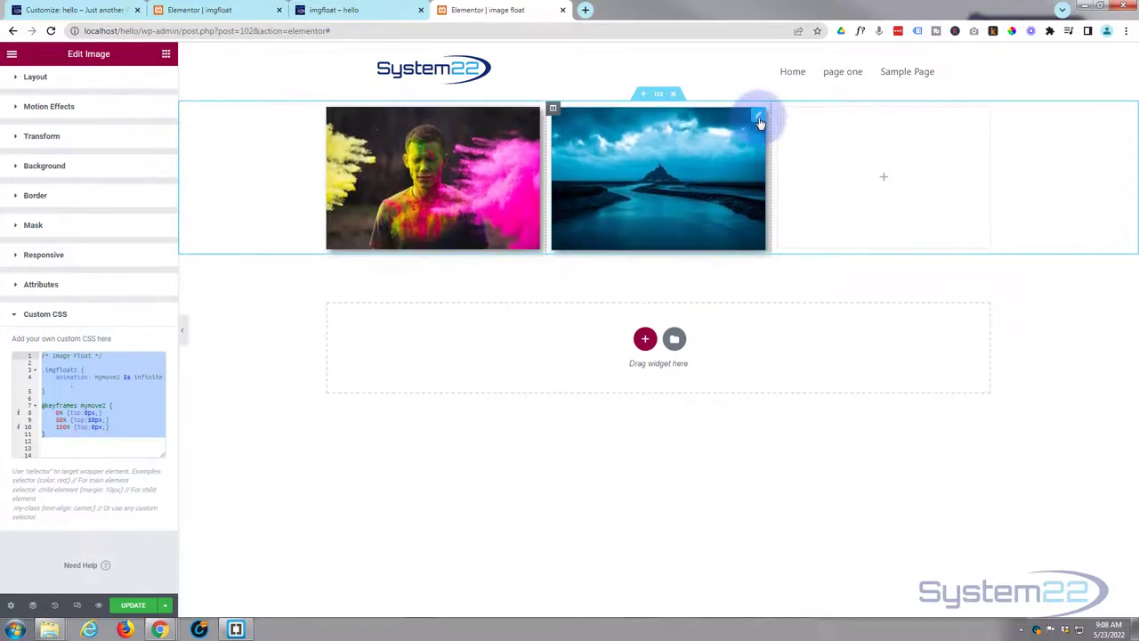
Duplicate the middle image and move the copy into the empty third column
right_click(759, 120)
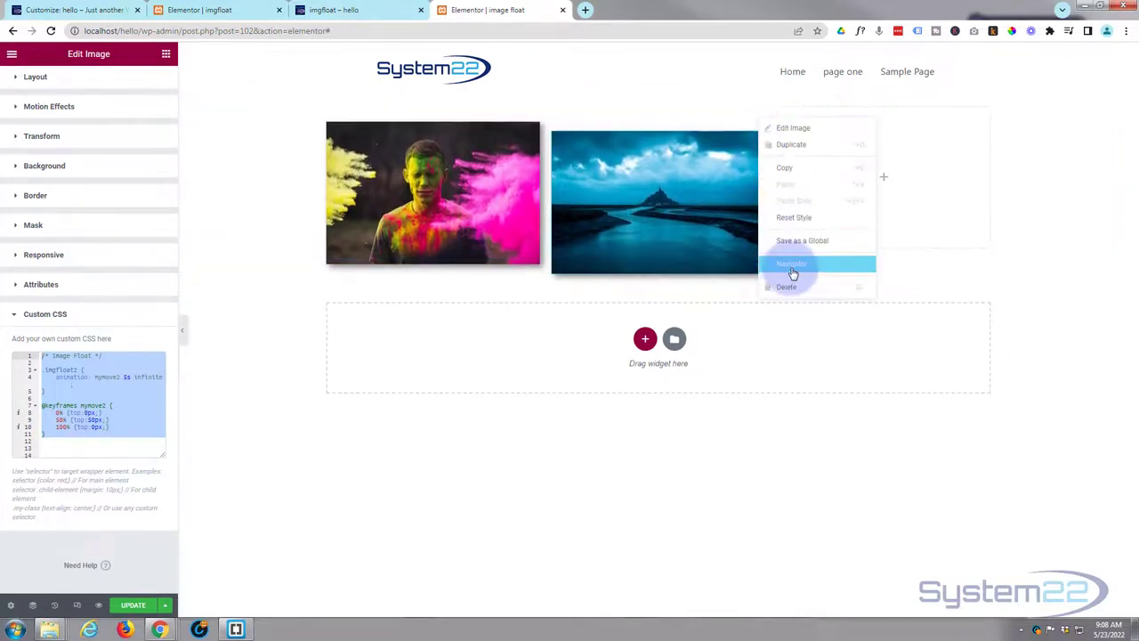
click(790, 145)
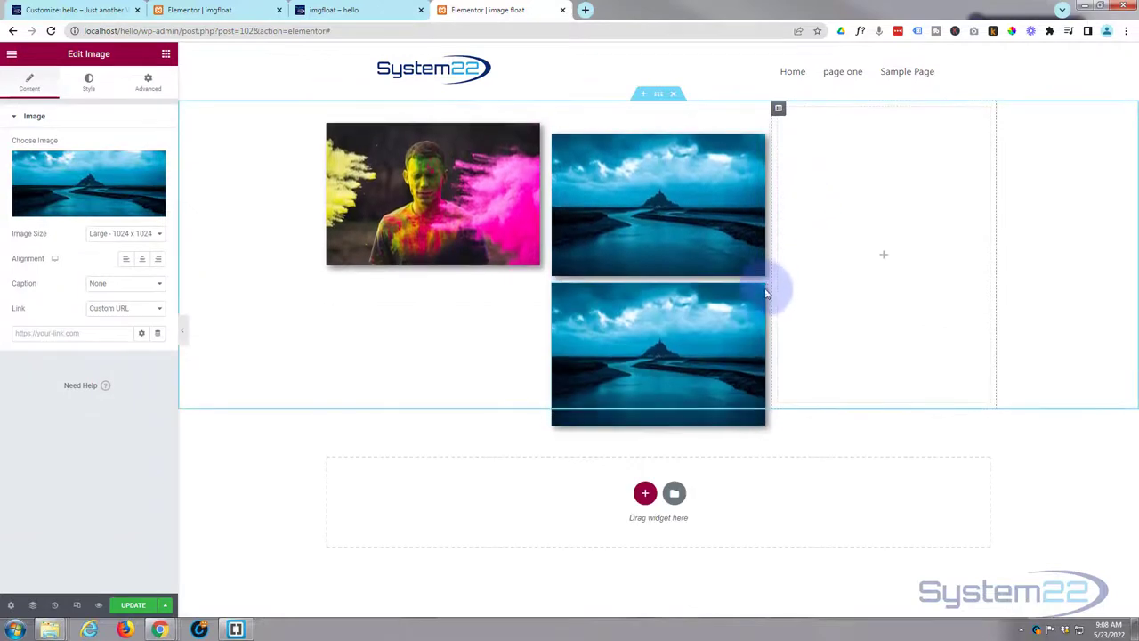
drag(762, 300, 888, 169)
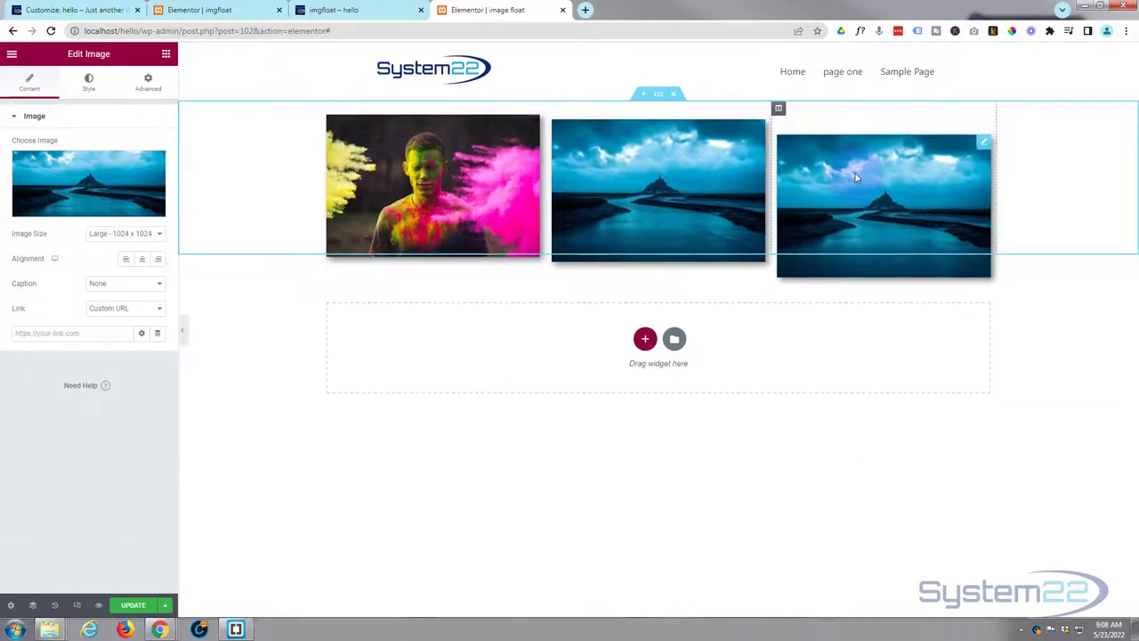
Replace the third column's picture with the purple sunset boat image from the Media Library
click(104, 189)
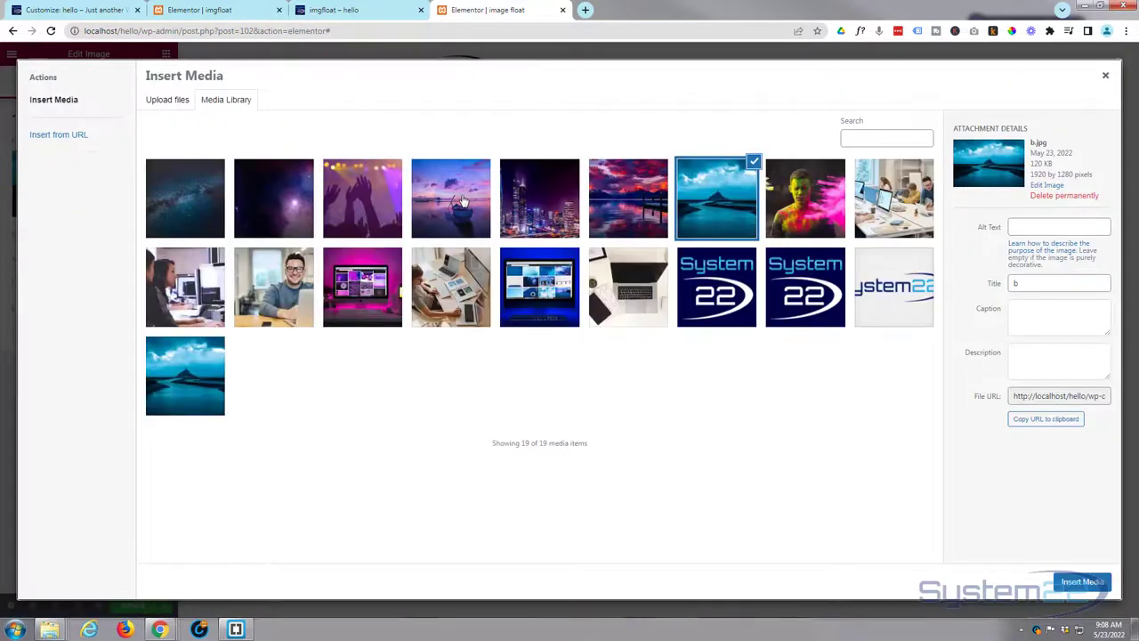
click(462, 203)
click(1084, 582)
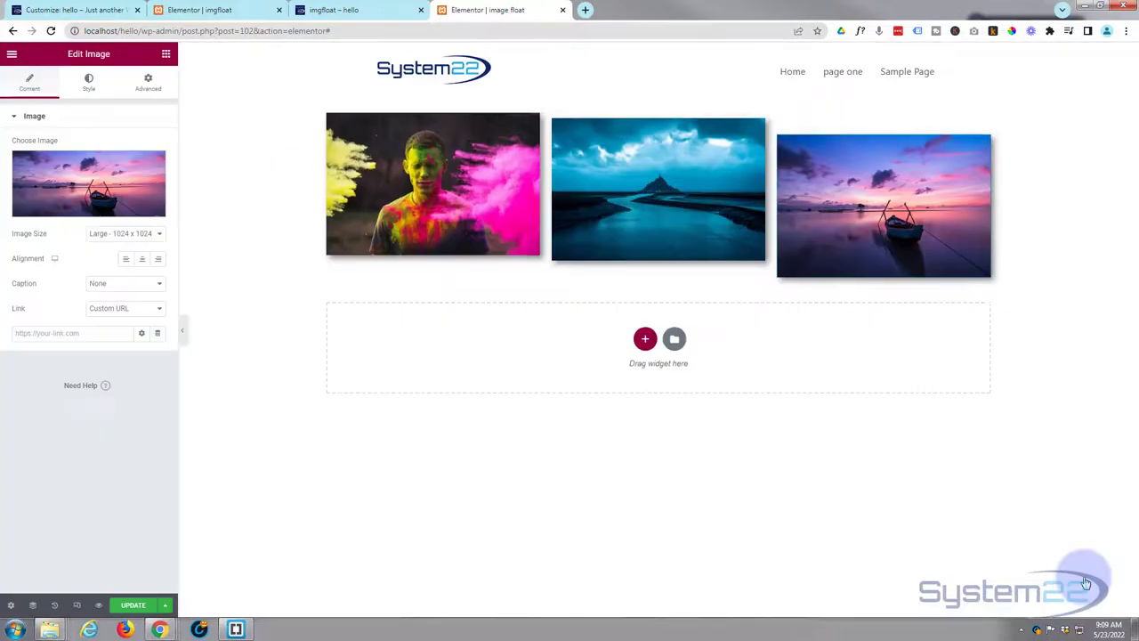
Set the third image's CSS class to imgfloat3, and rename its Custom CSS selector to .imgfloat3 and the animation to mymove3
click(148, 81)
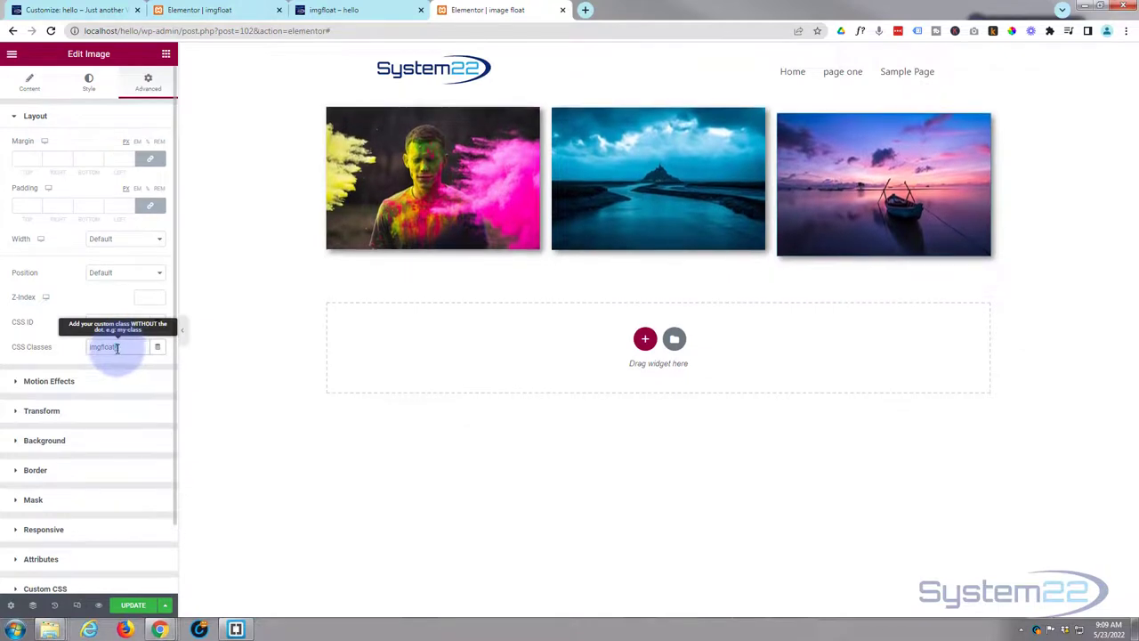
double_click(134, 348)
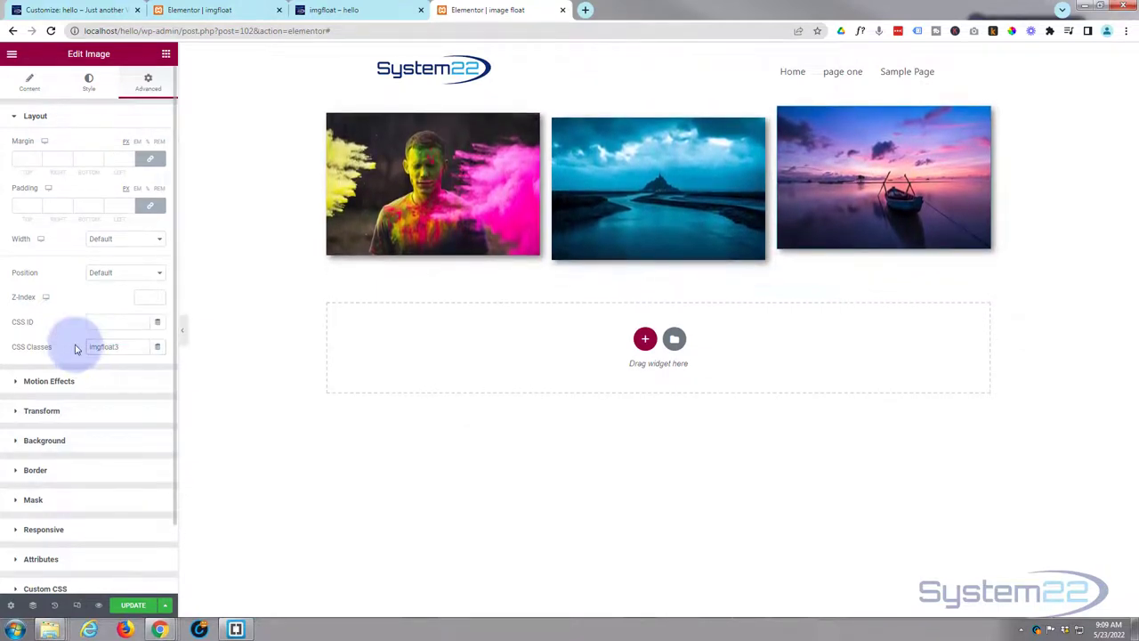
scroll(79, 345, down, 2)
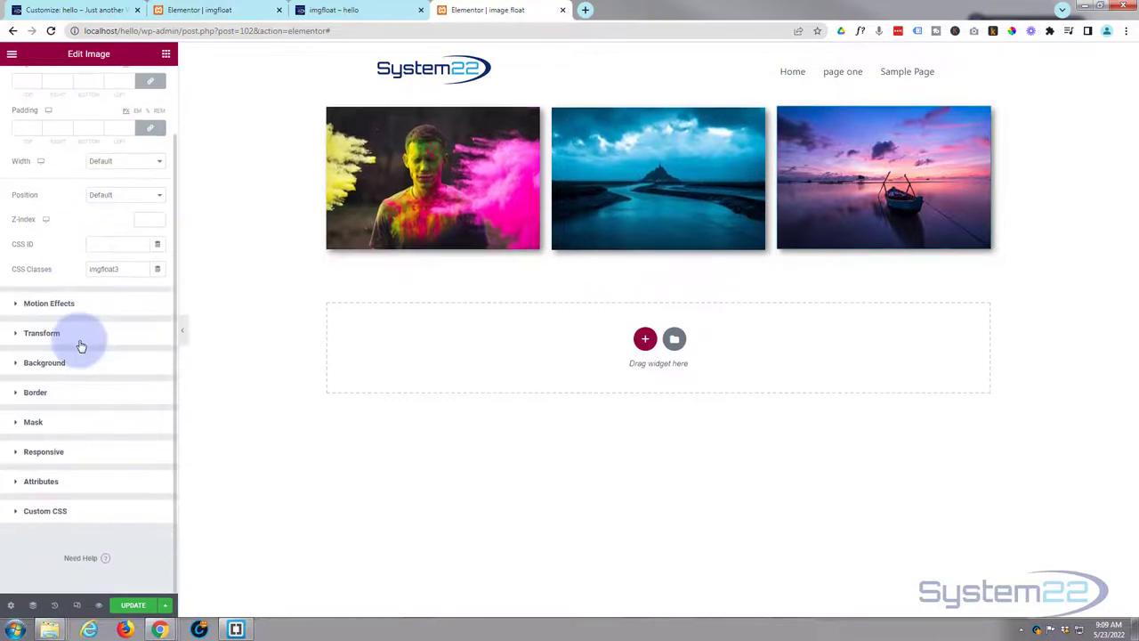
click(46, 512)
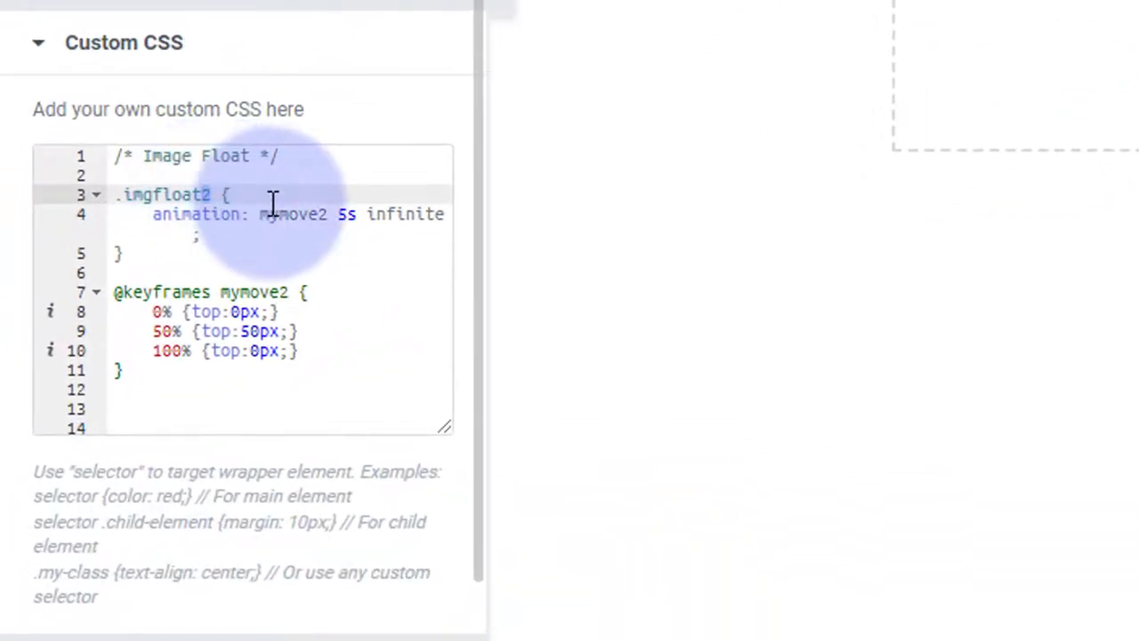
text(3)
click(328, 215)
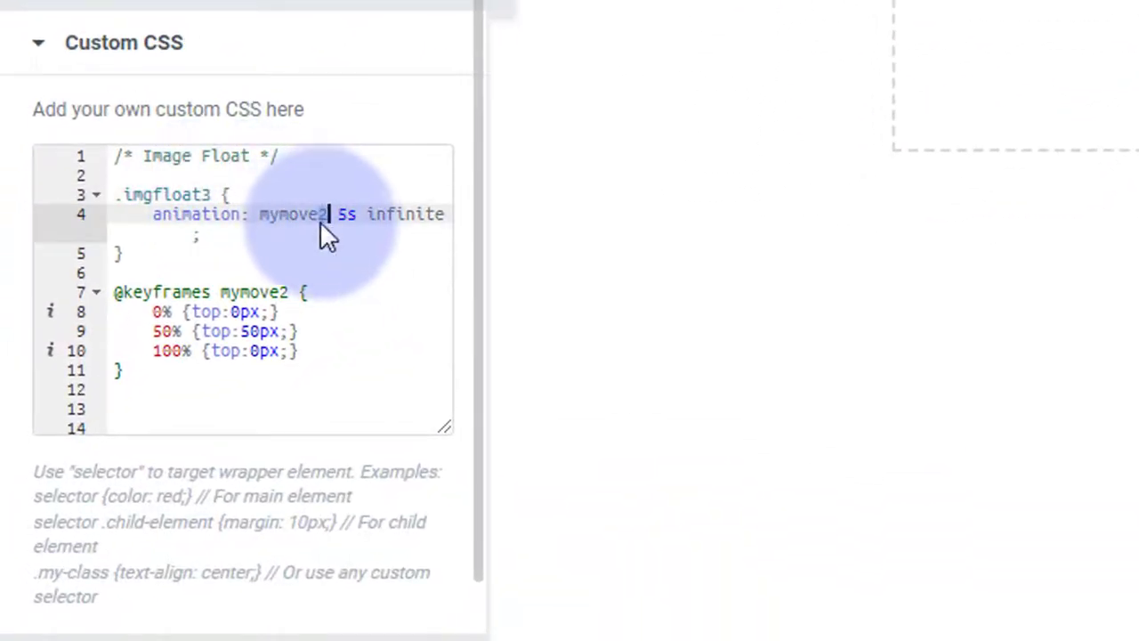
text(3)
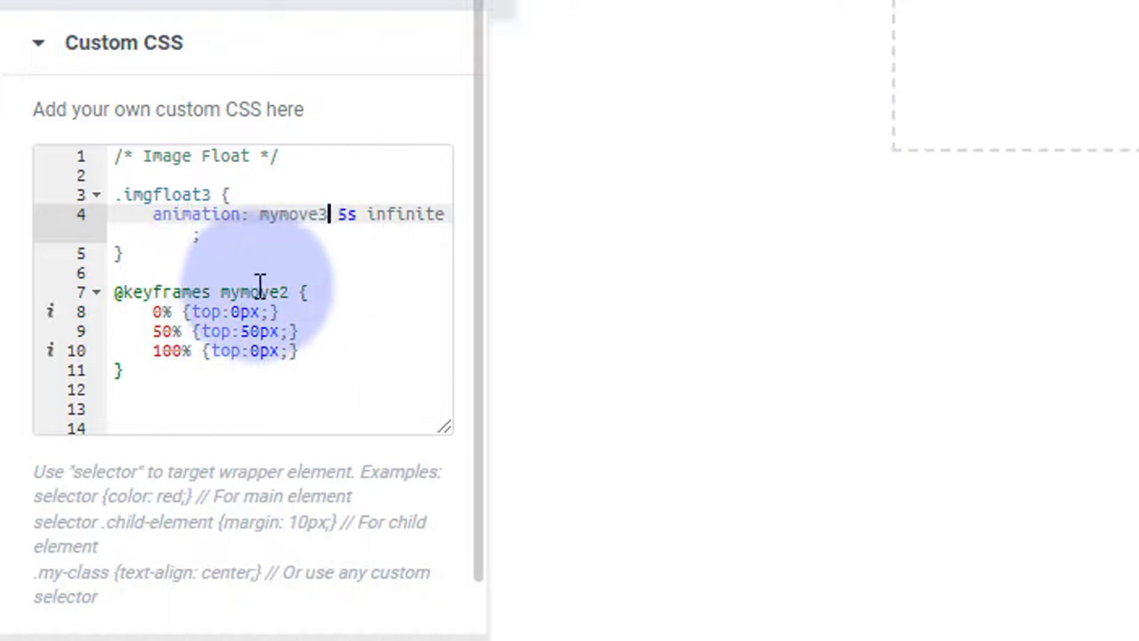
click(283, 292)
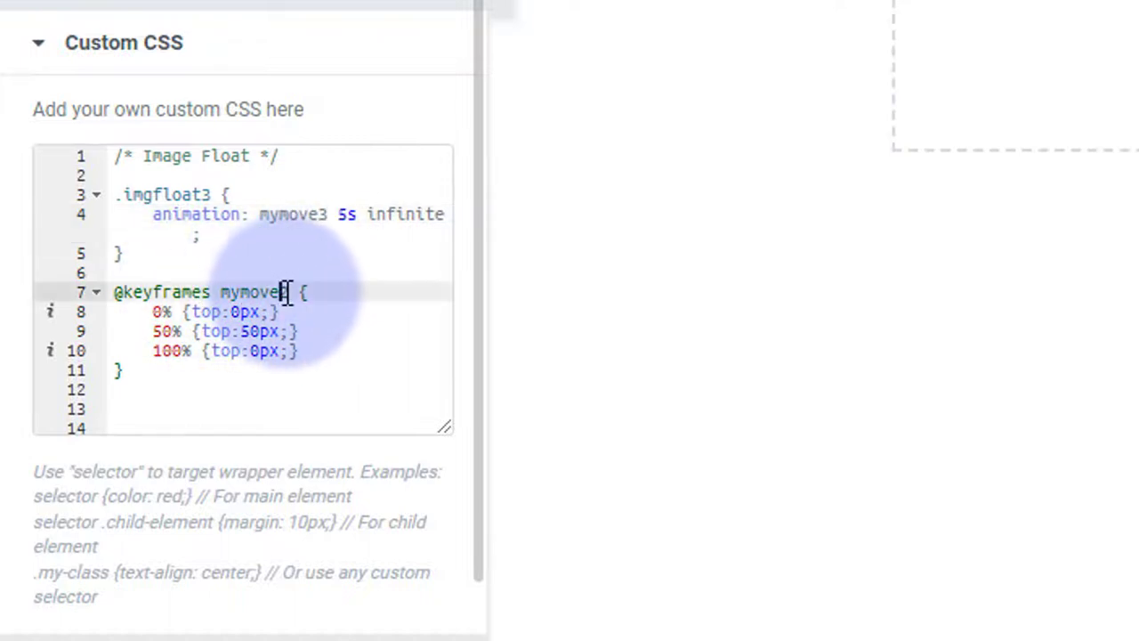
Set the 50% keyframe of mymove3 to top:20px and the .imgfloat3 animation duration to 3s
click(246, 331)
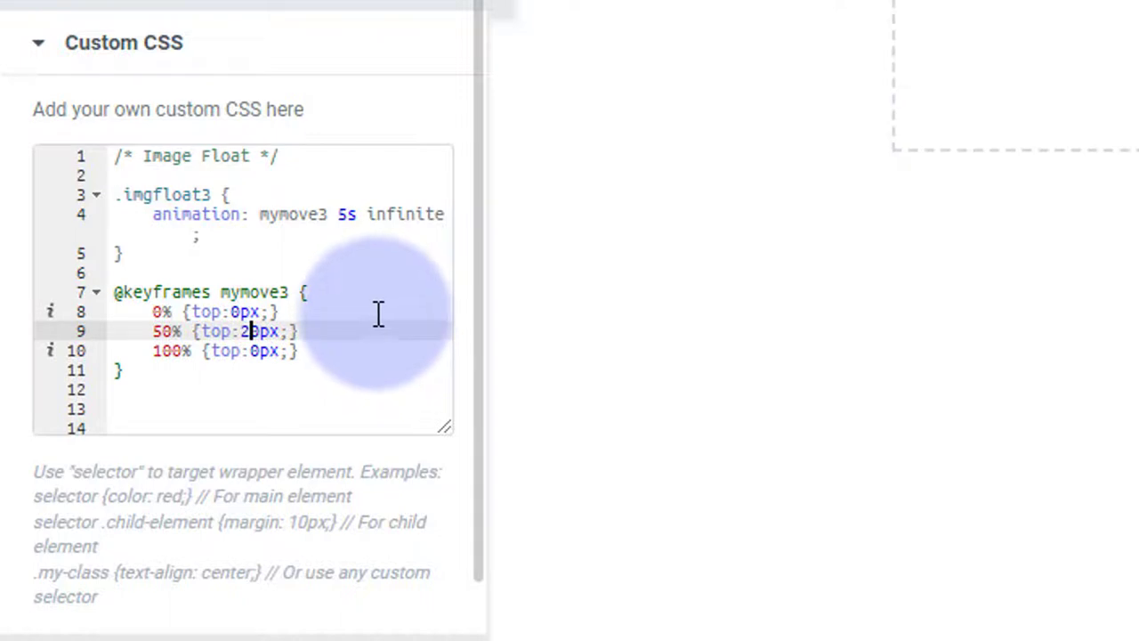
click(337, 216)
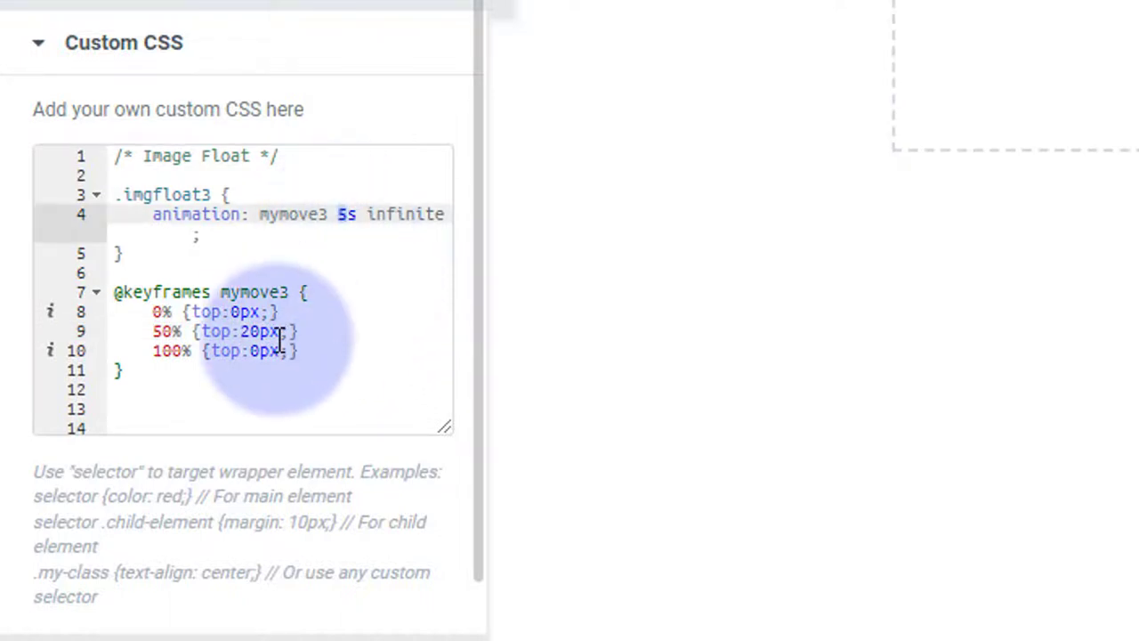
text(3)
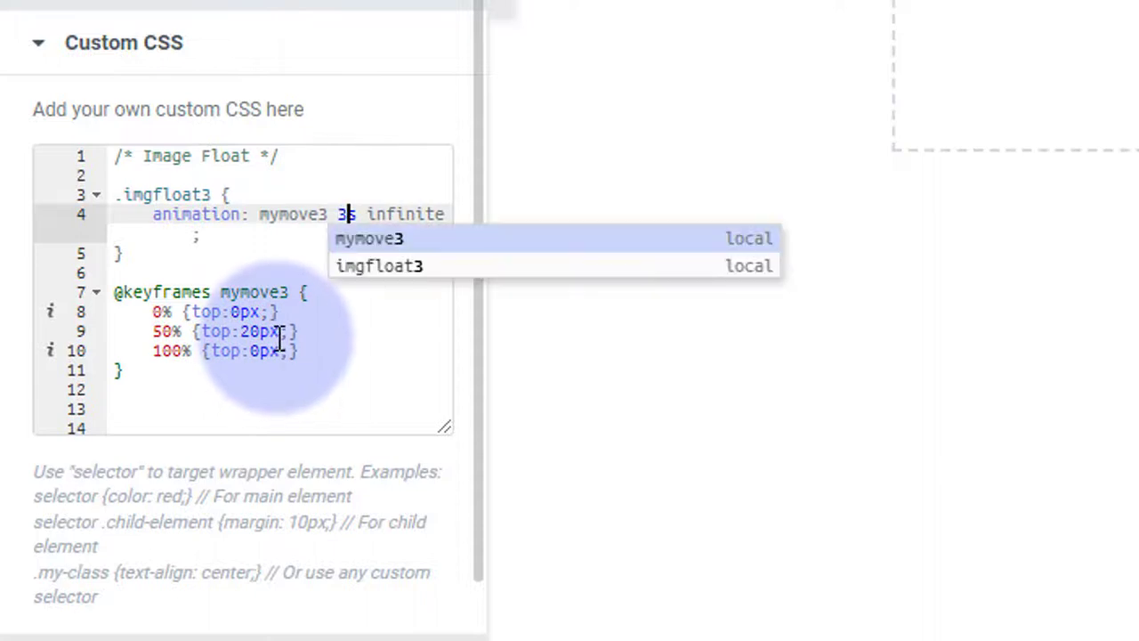
click(347, 376)
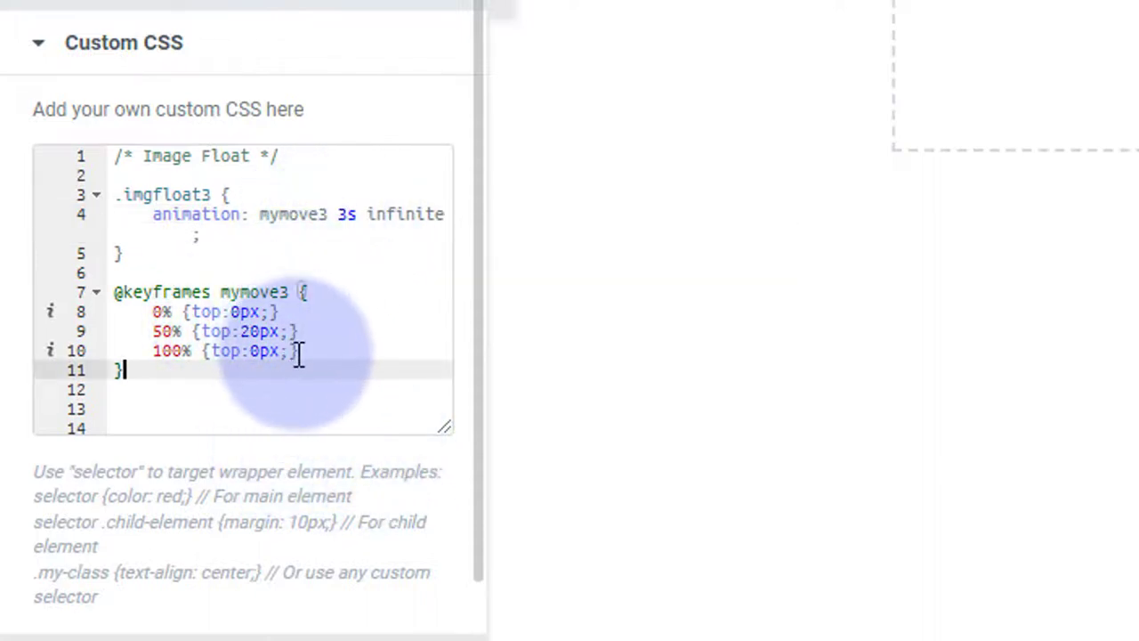
Open the middle image's Custom CSS and change the mymove2 animation duration in the .imgfloat2 rule
scroll(243, 321, up, 6)
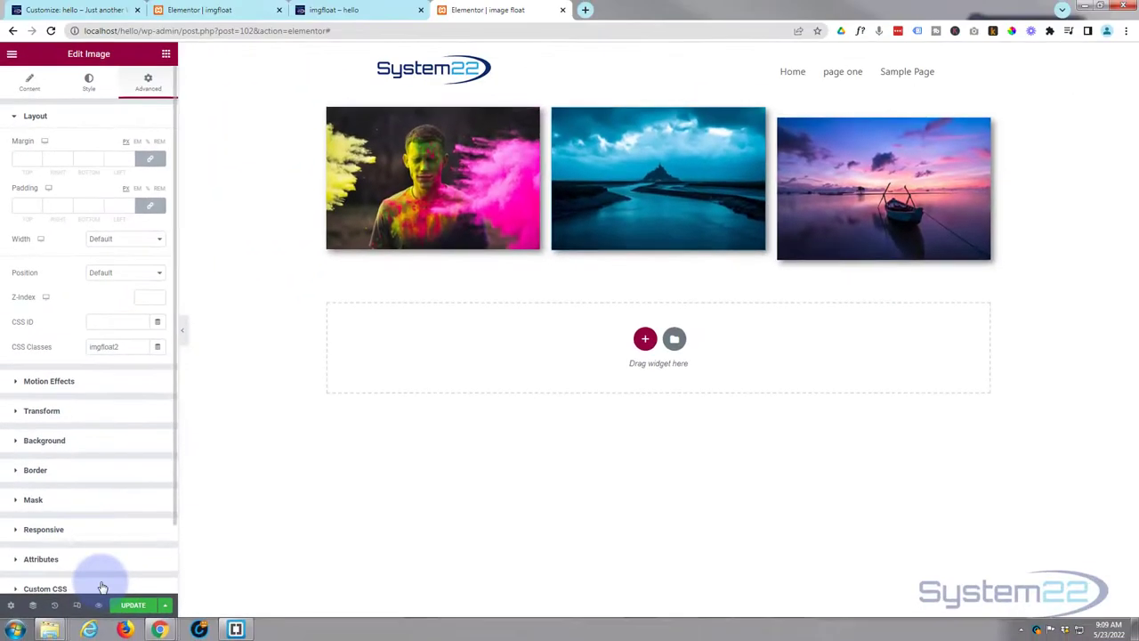
click(98, 584)
double_click(125, 416)
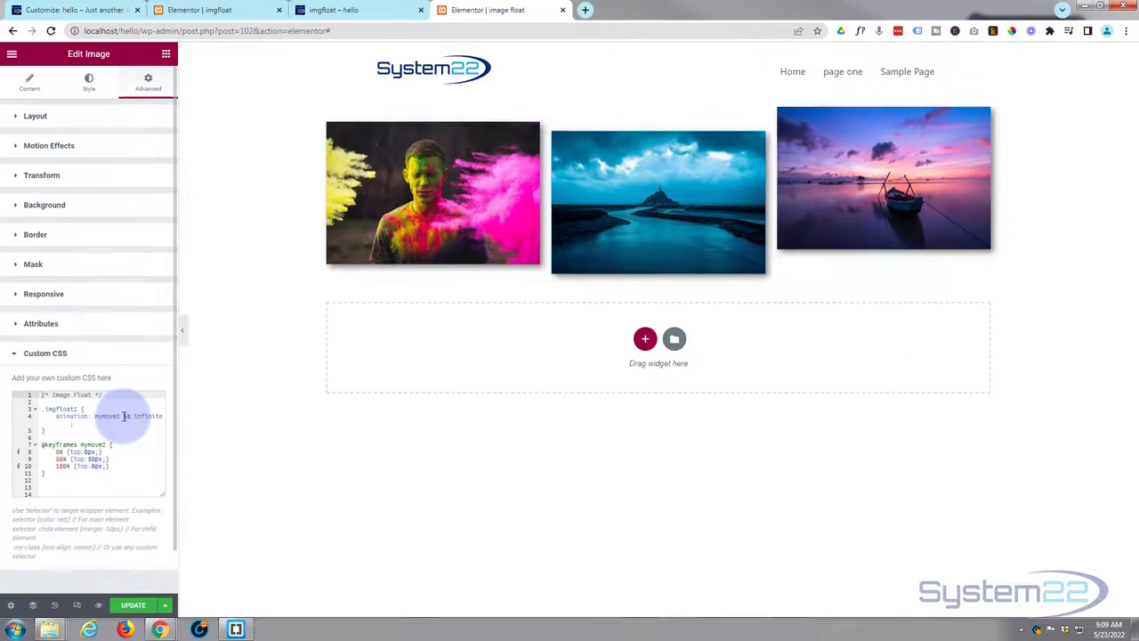
click(88, 468)
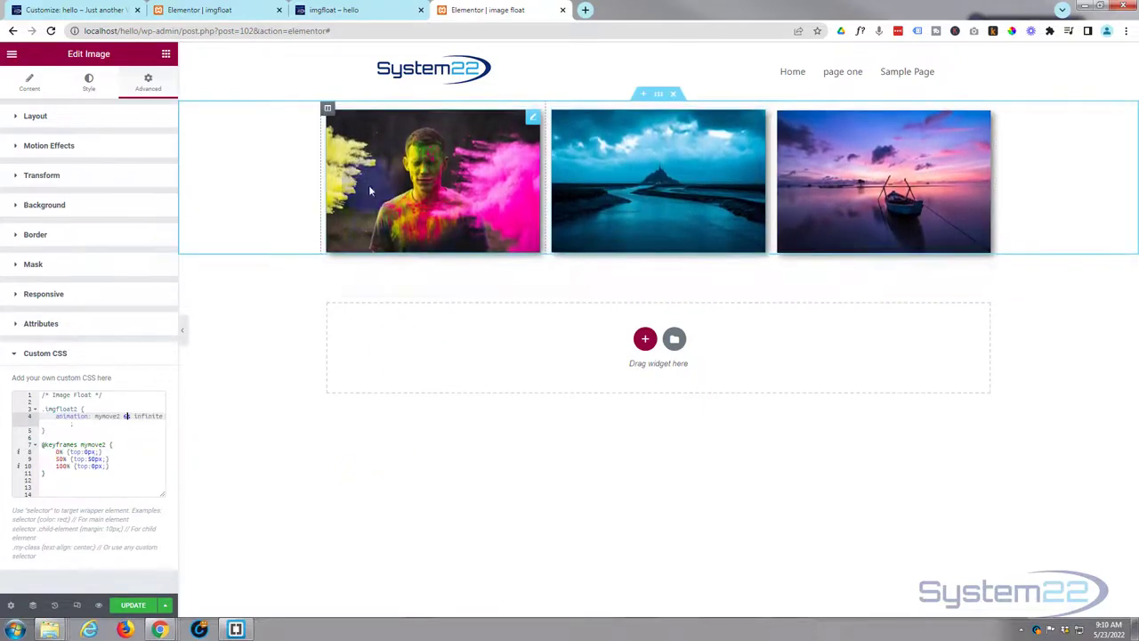
Edit the section holding the three images and set its columns gap to Wider
click(659, 96)
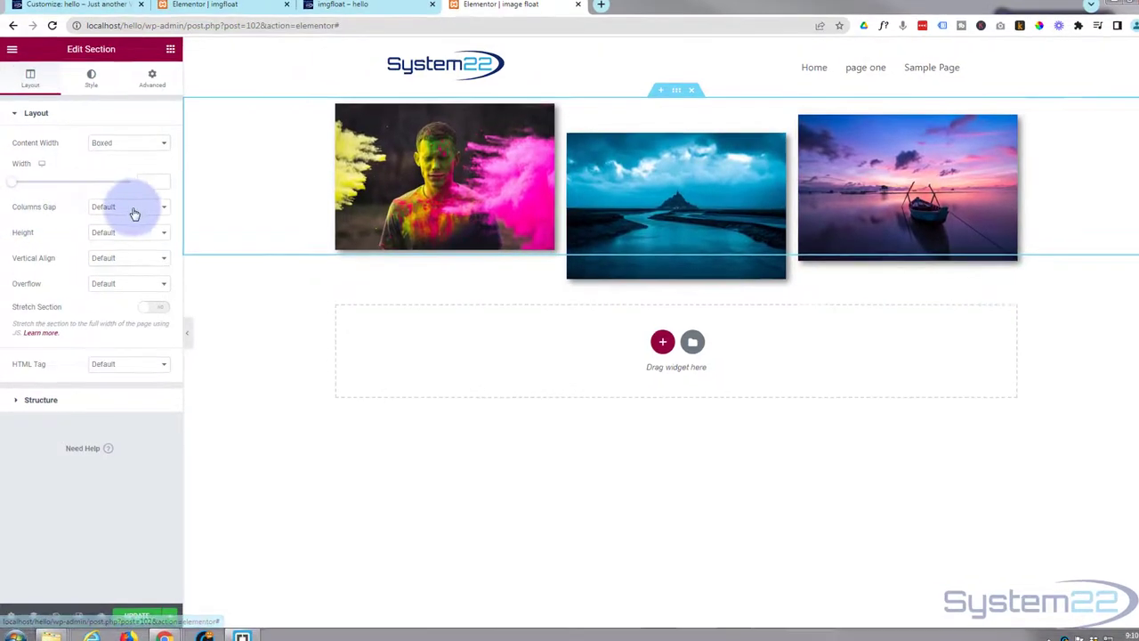
click(134, 207)
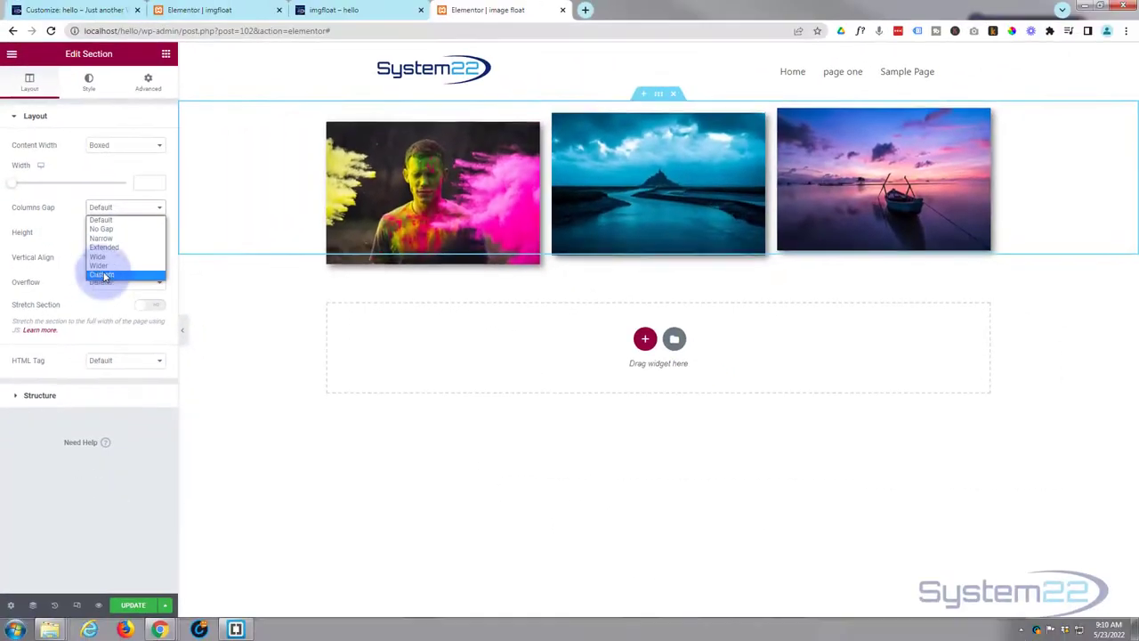
click(103, 267)
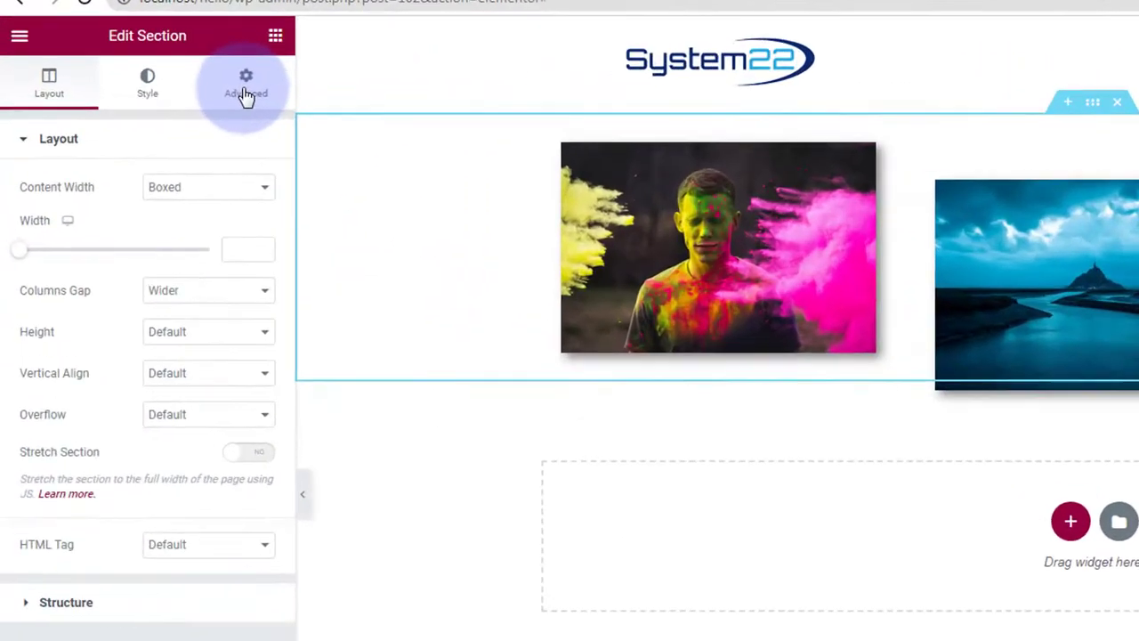
Unlink the padding values of the section holding the three images and set its top and bottom padding to 70 px
click(148, 82)
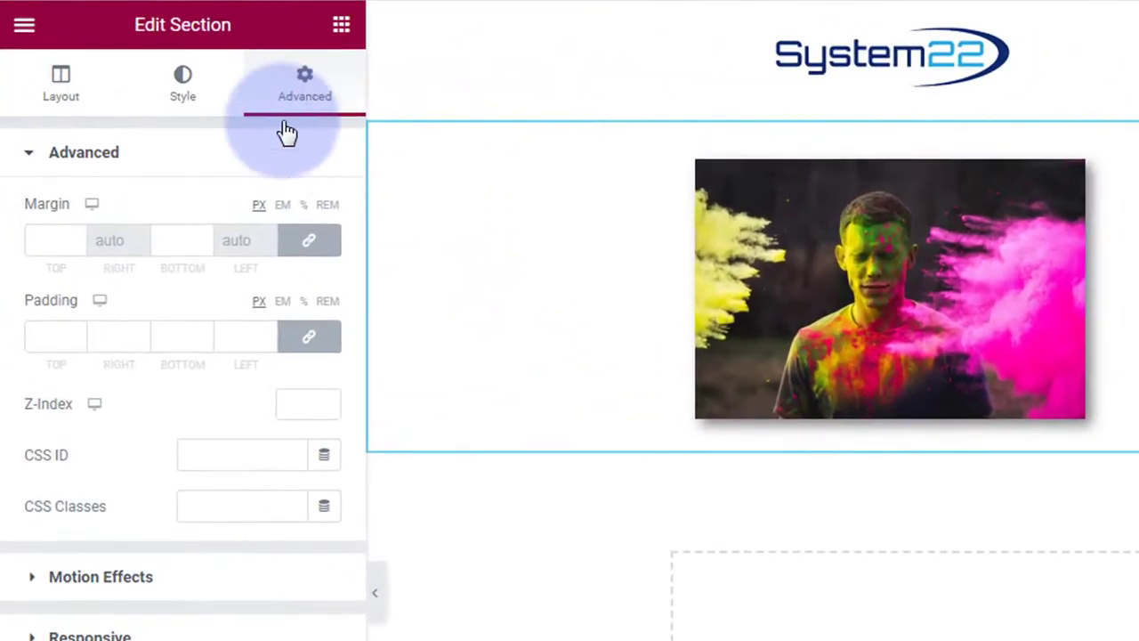
click(51, 335)
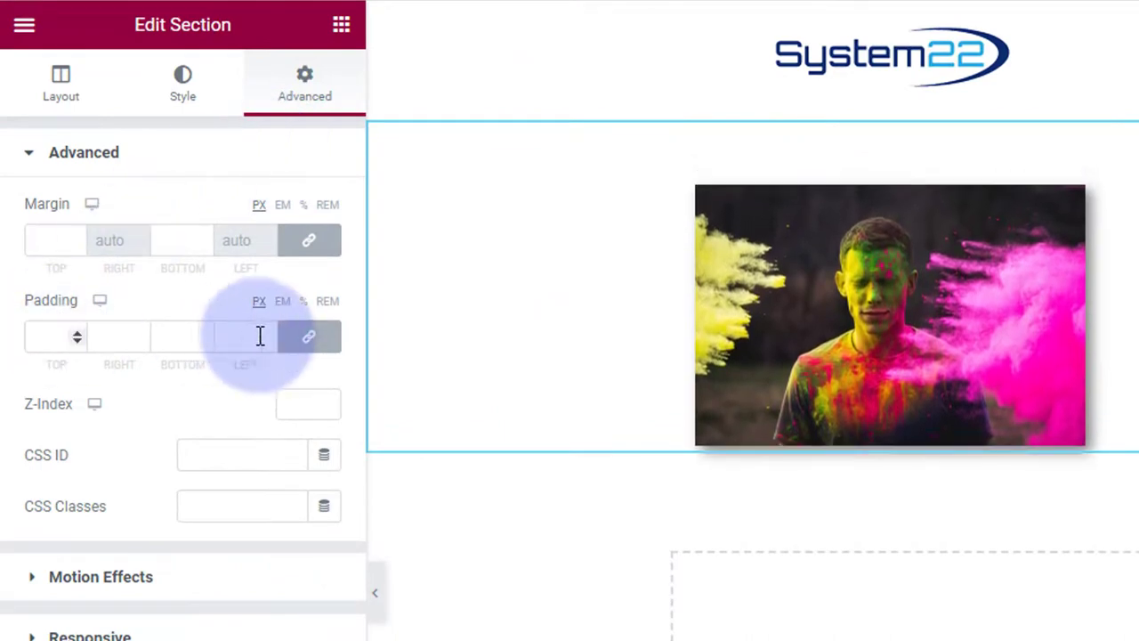
click(325, 347)
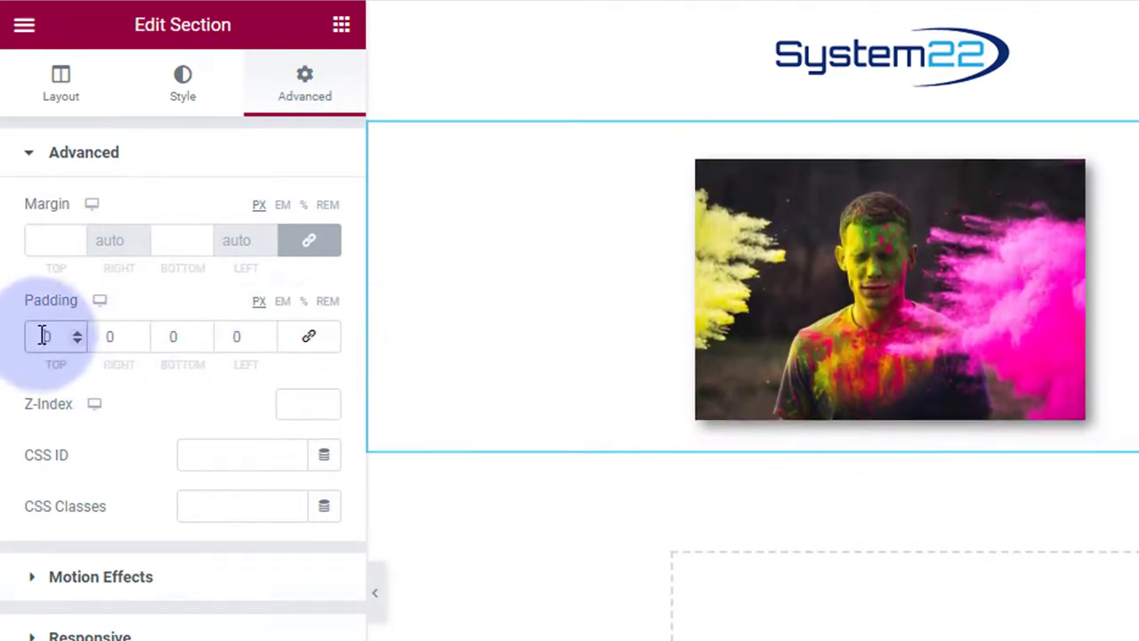
click(160, 241)
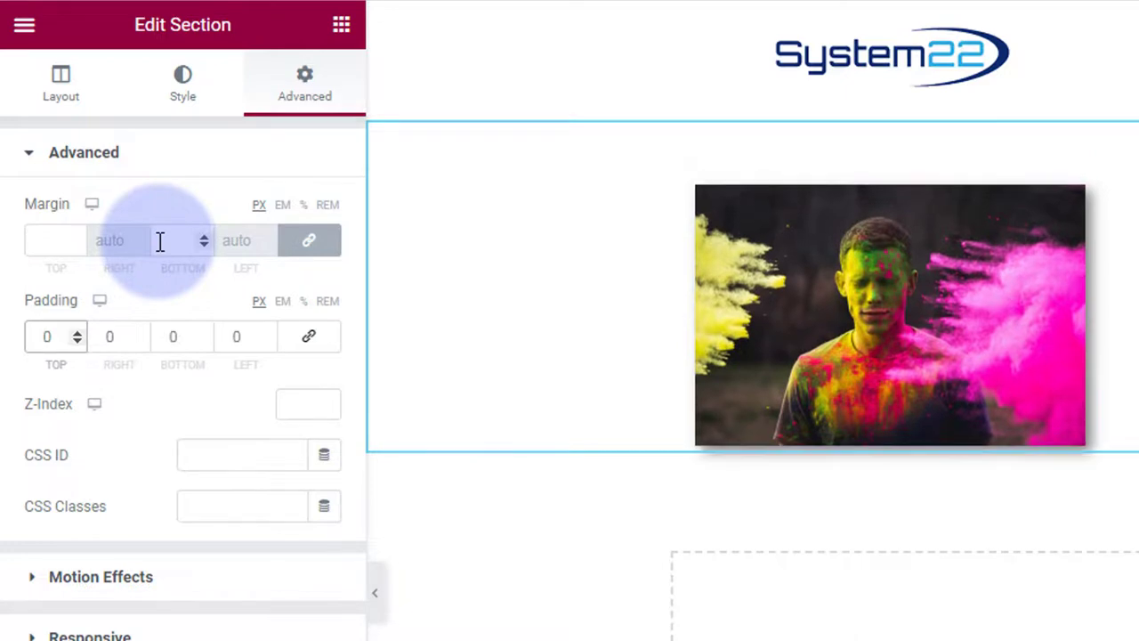
text(70)
click(162, 336)
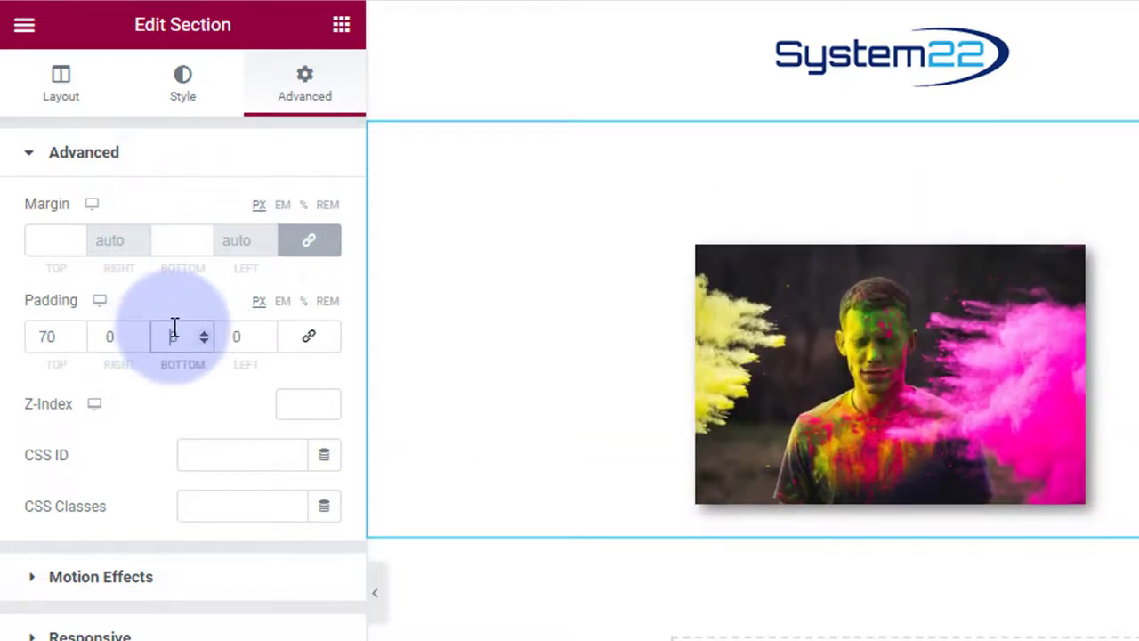
text(70)
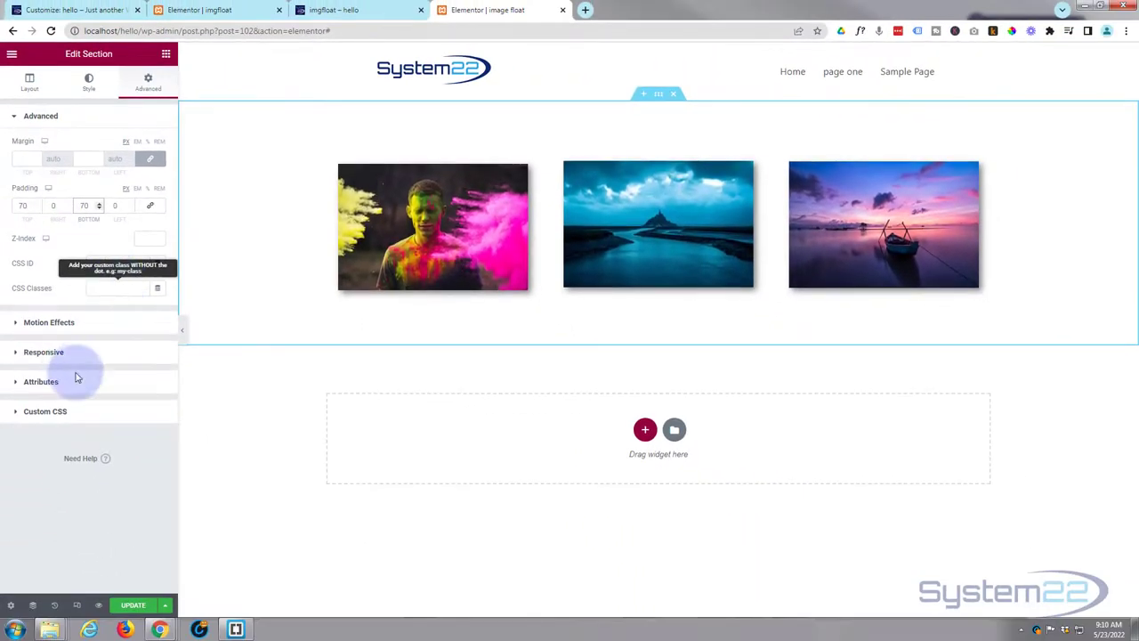
Update the page, preview the three floating images, and return to the Elementor editor
click(131, 605)
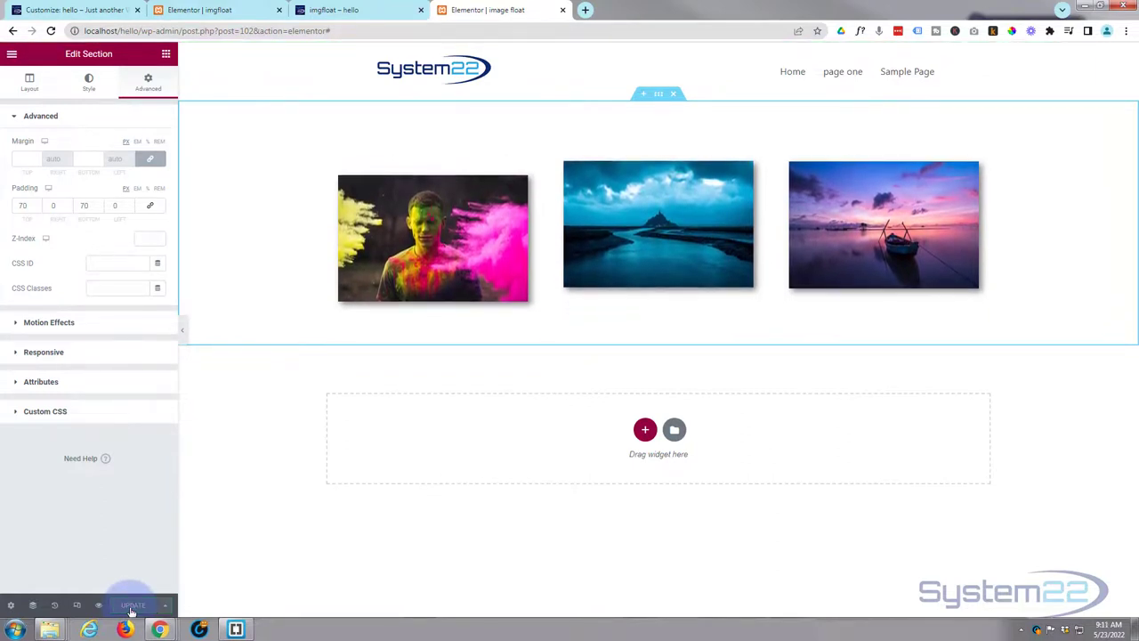
click(100, 607)
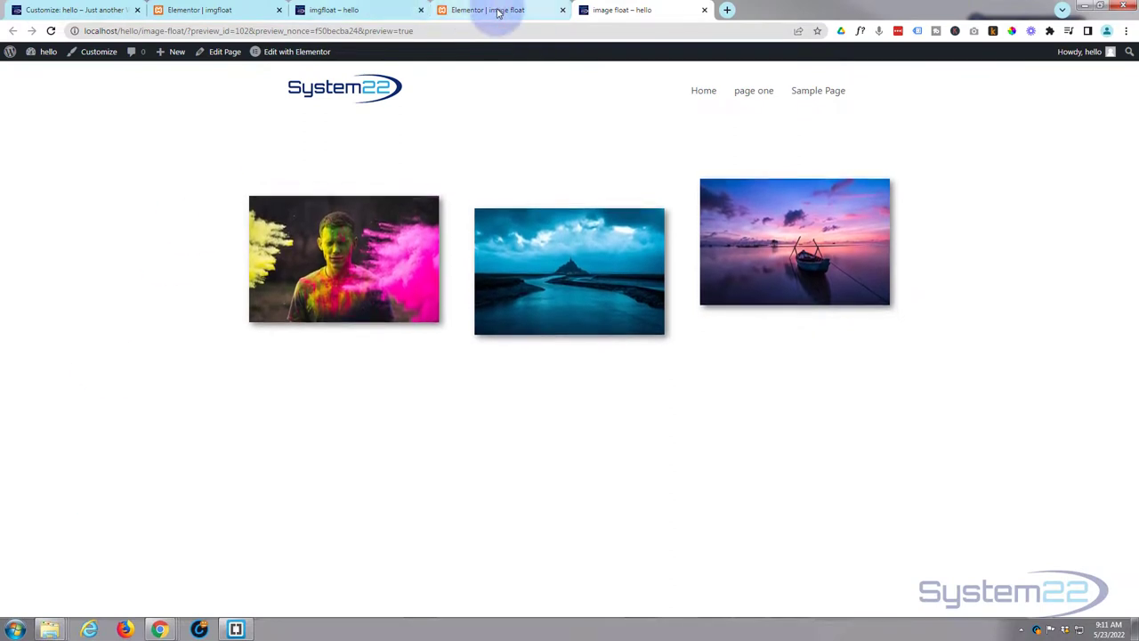
click(498, 11)
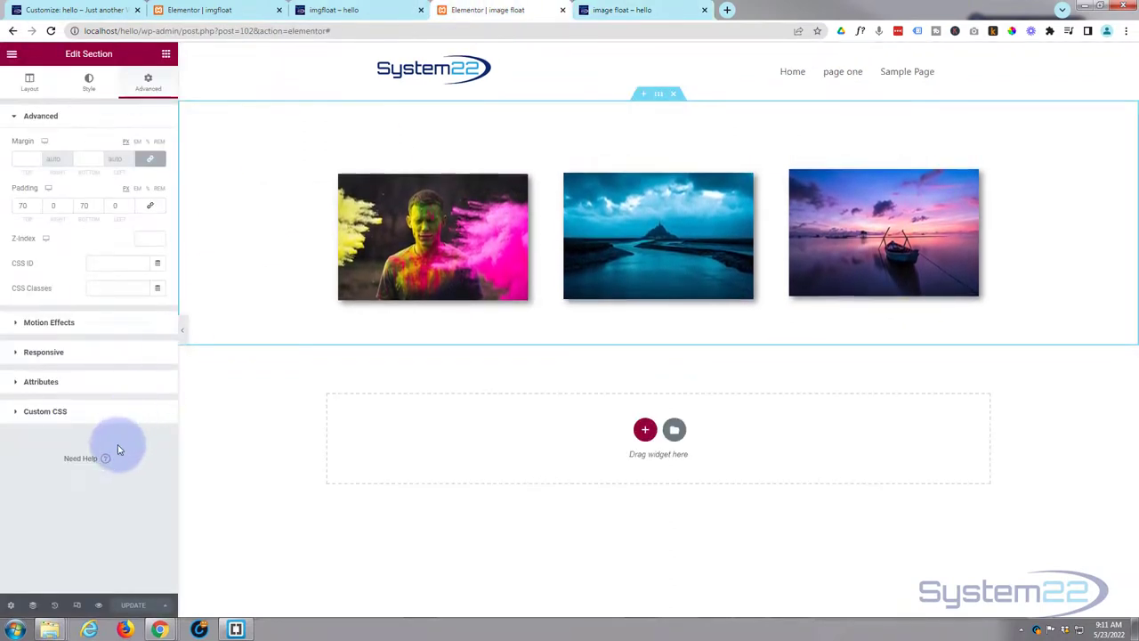
Open the first image's Custom CSS and copy the whole Image Float code
click(422, 237)
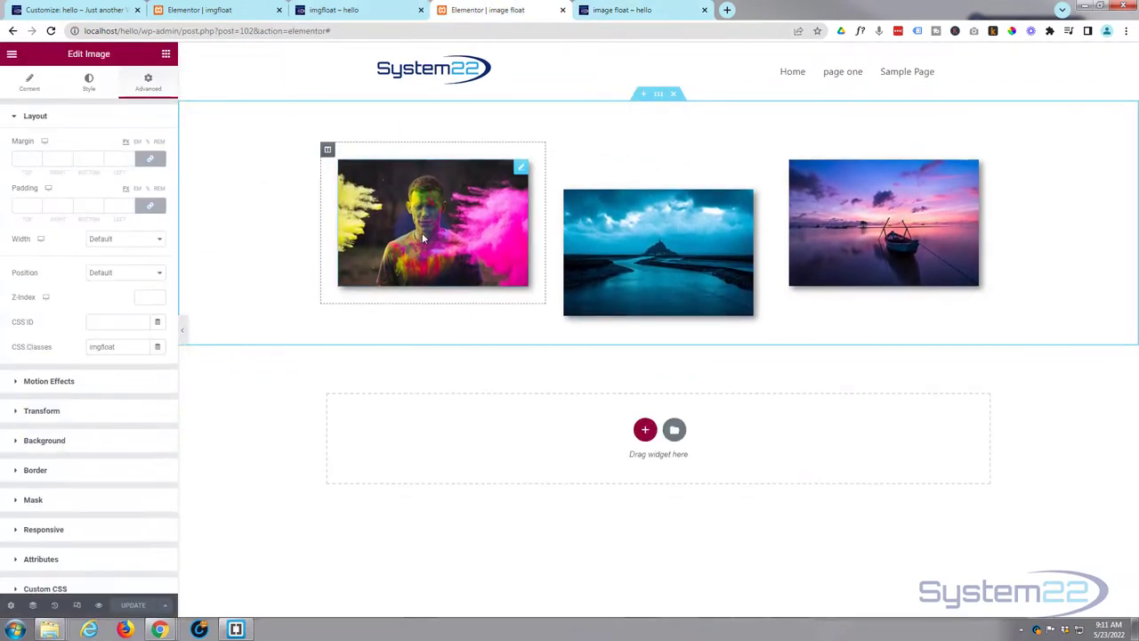
scroll(86, 500, down, 1)
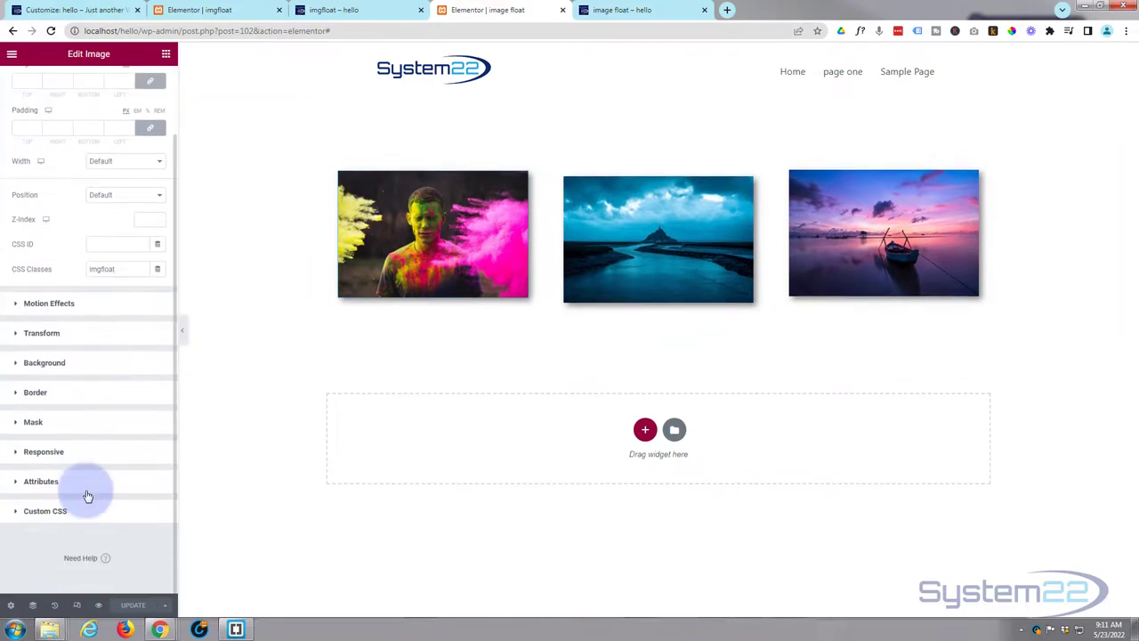
click(15, 515)
drag(36, 395, 69, 473)
key(ctrl+c)
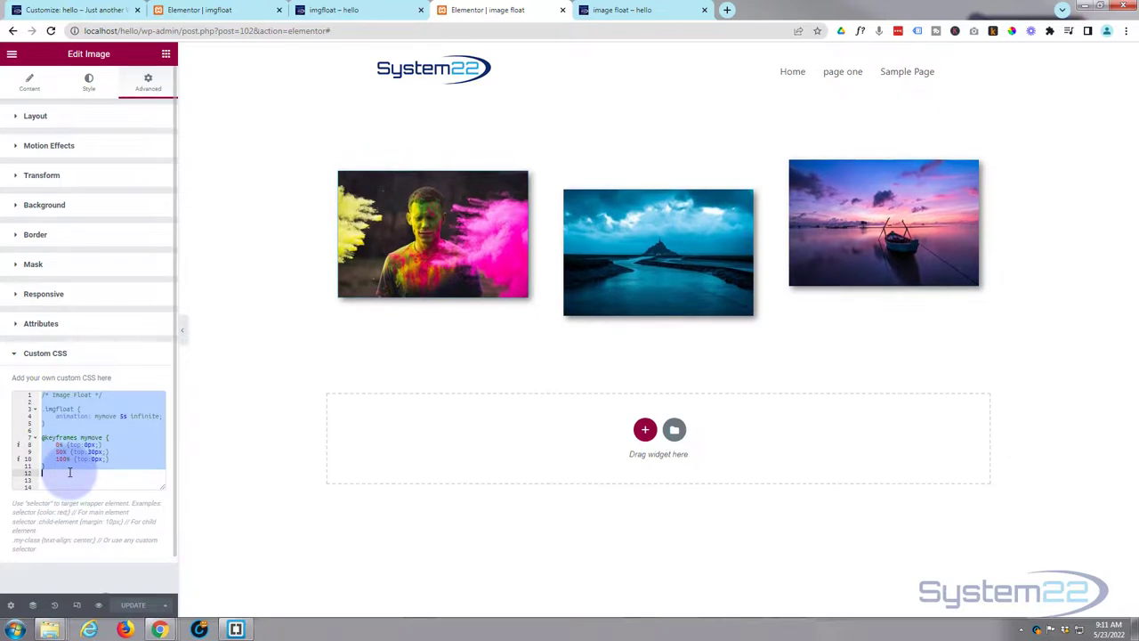
Switch to the WordPress Customizer and paste the copied Image Float code into Additional CSS at line 1
click(72, 10)
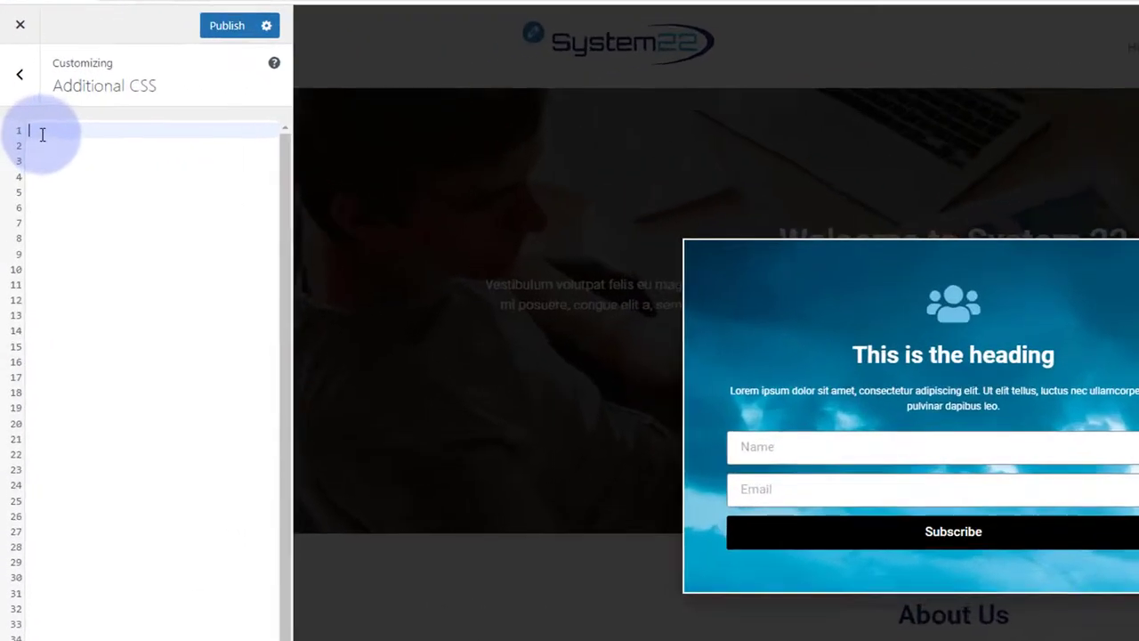
click(25, 131)
key(ctrl+v)
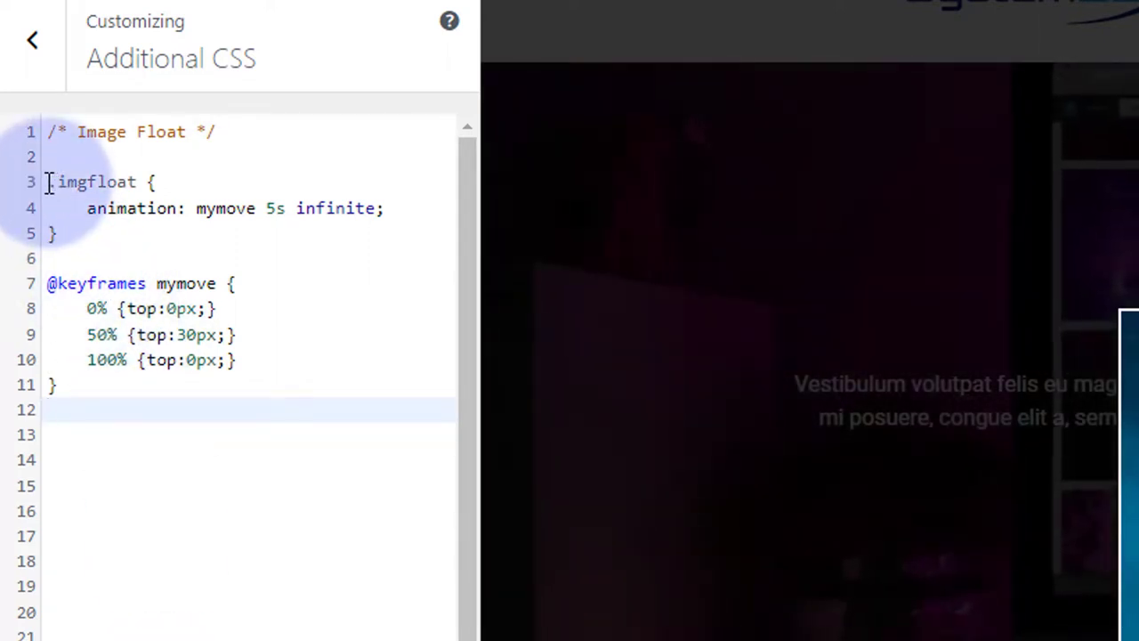
Copy the .imgfloat rule with its mymove keyframes and paste it twice below the original block
drag(49, 183, 87, 399)
key(ctrl+c)
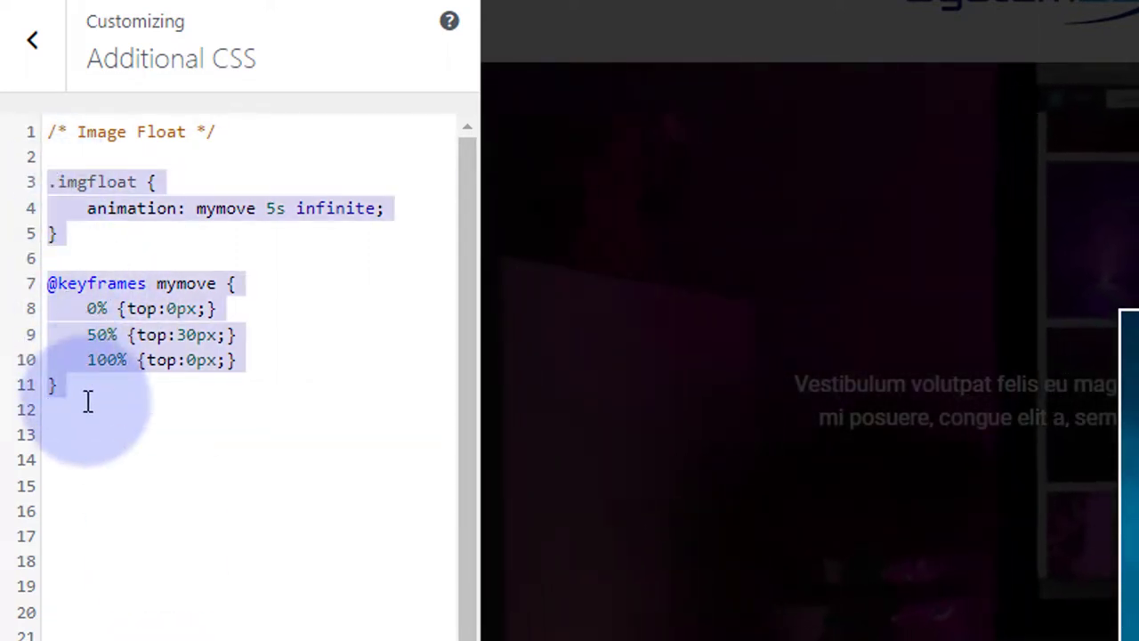
key(Down)
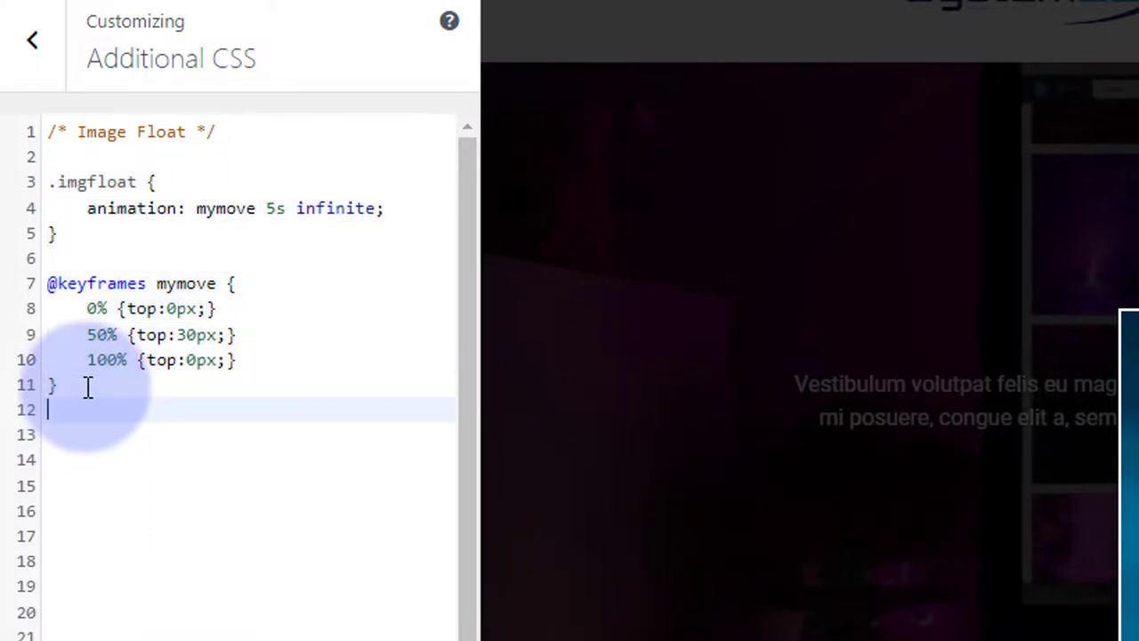
key(Return)
key(ctrl+v)
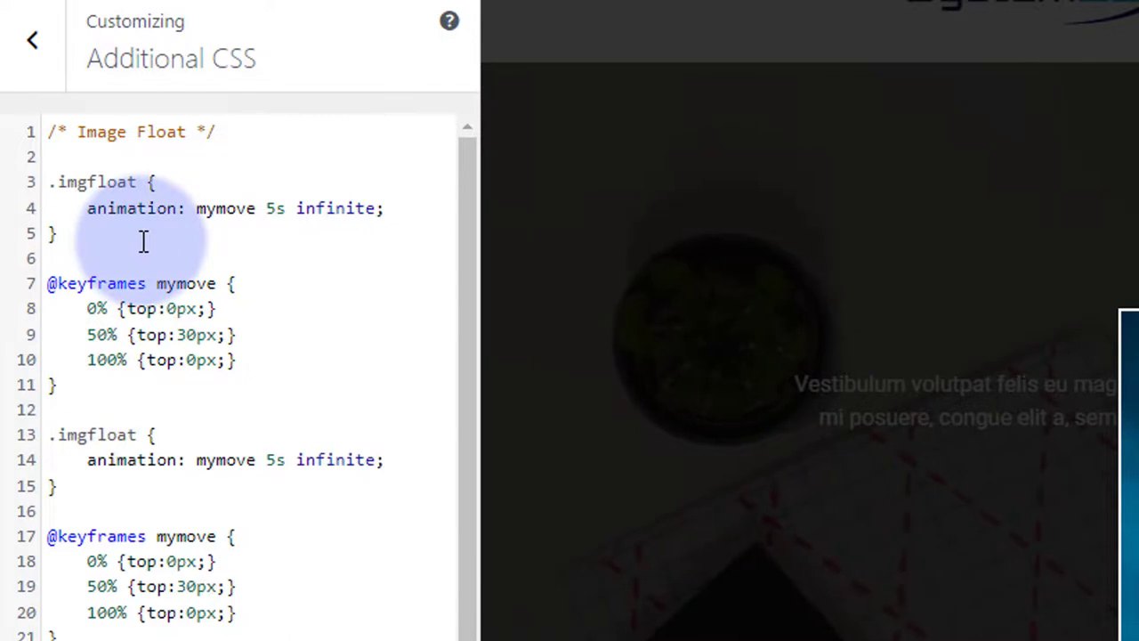
Rename the second block's selector to .imgfloat2 and both its animation and keyframes names to mymove2
click(138, 435)
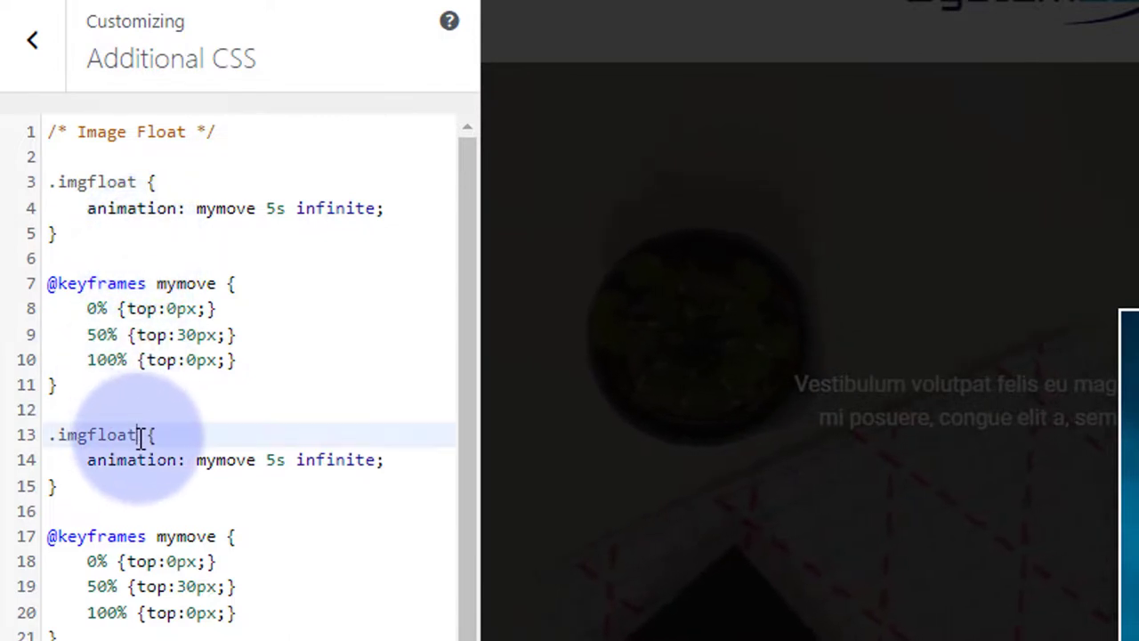
text(2)
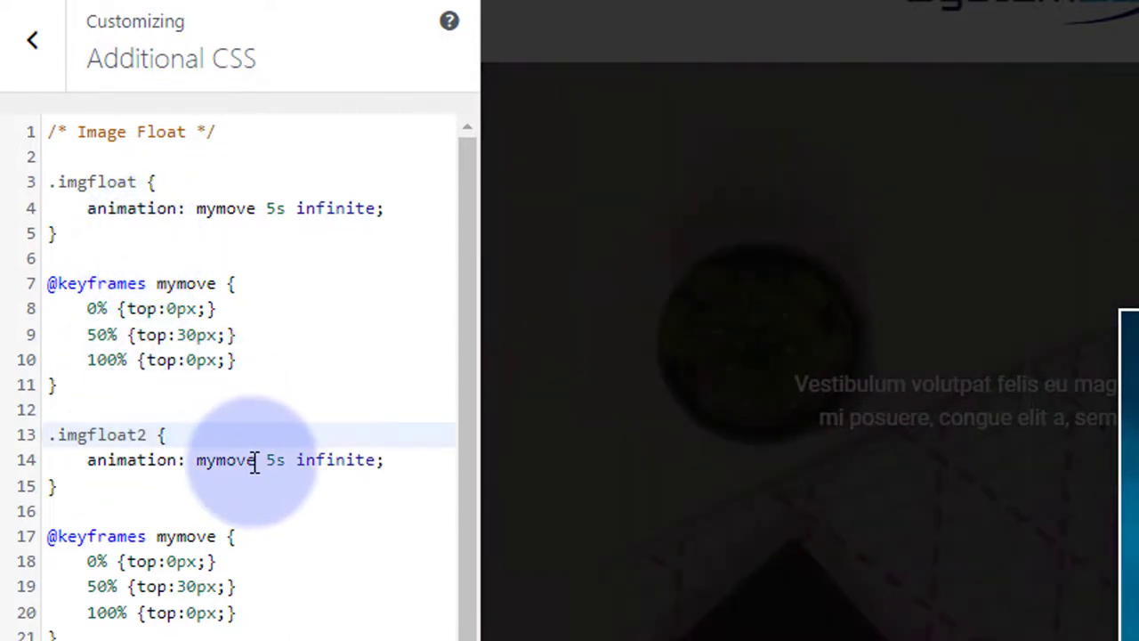
click(255, 460)
text(2)
click(216, 536)
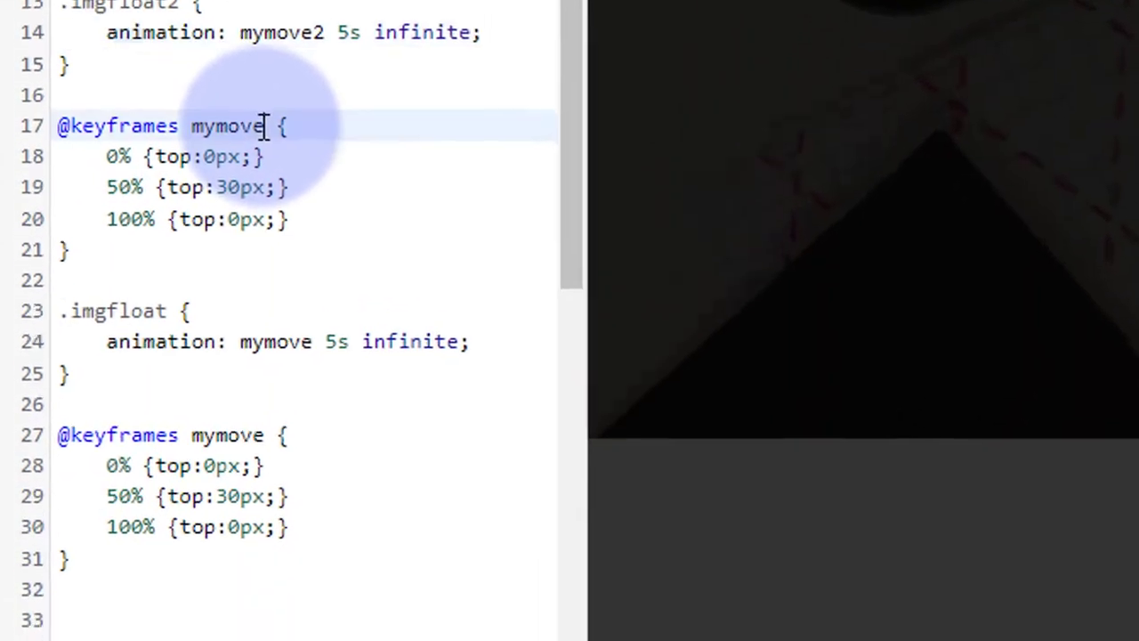
text(2)
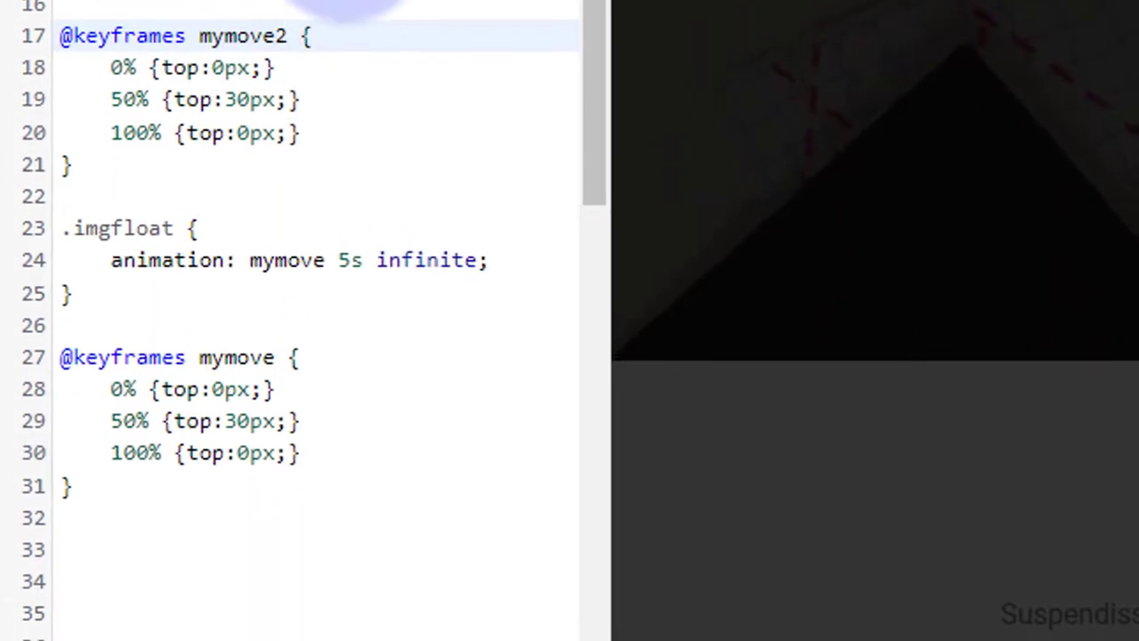
Set the .imgfloat2 animation duration to 6s and the 50% keyframe of mymove2 to top:50px
click(360, 3)
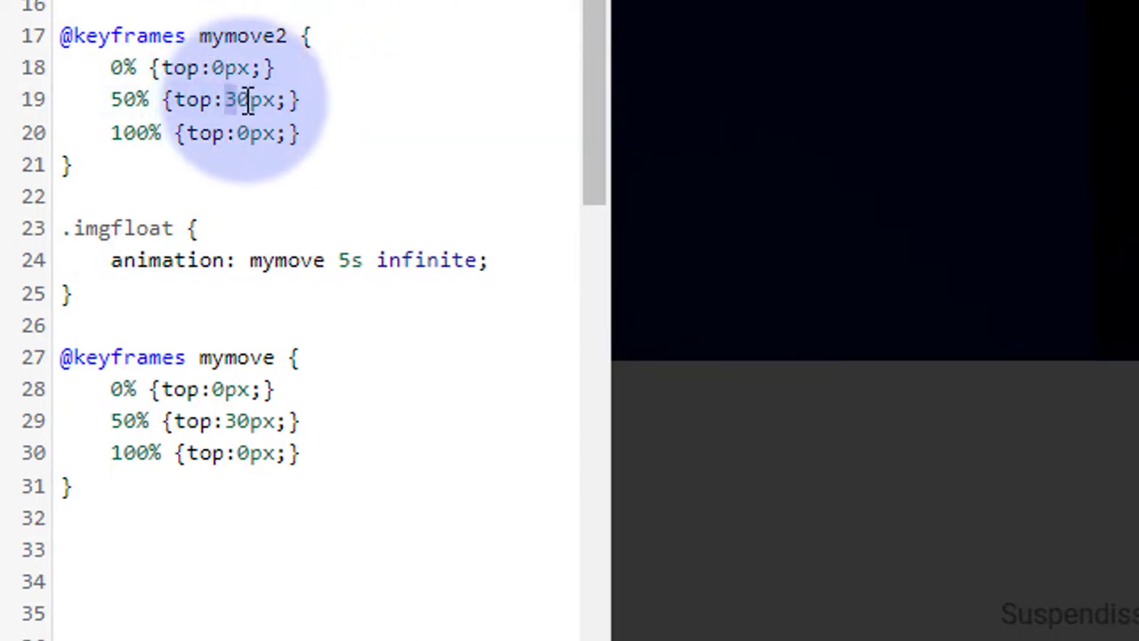
drag(226, 100, 256, 100)
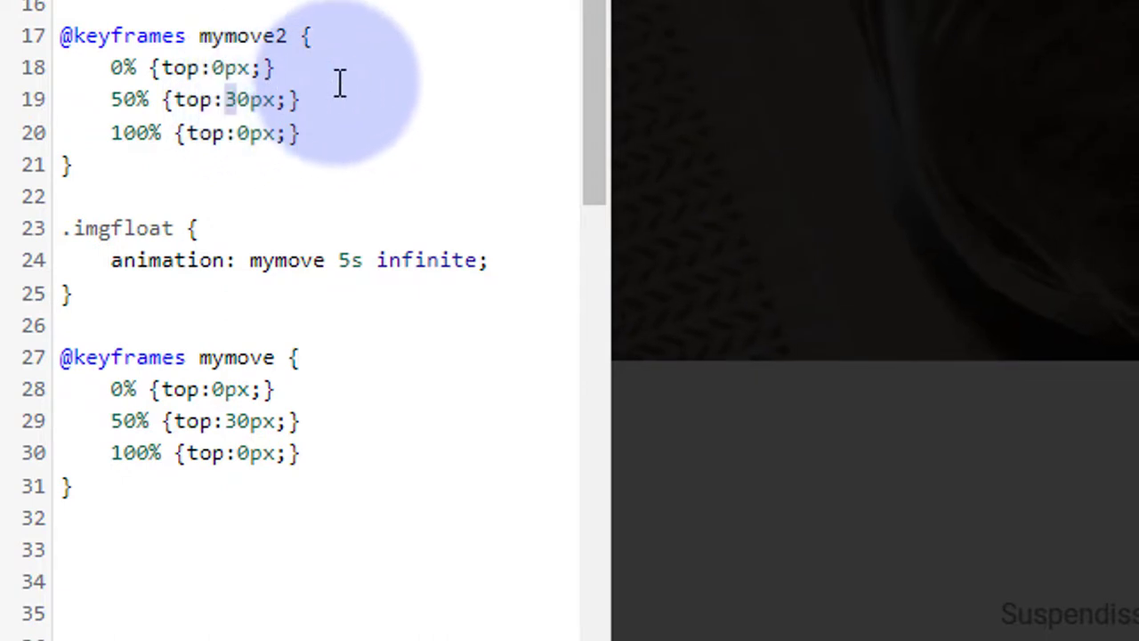
text(50)
key(Left)
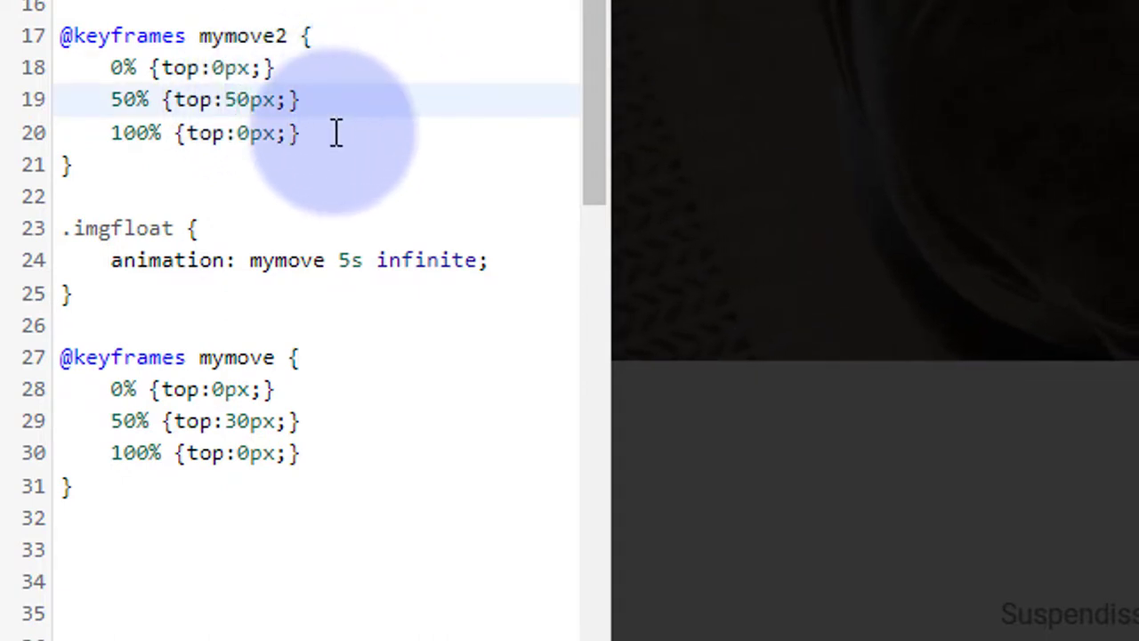
Rename the third block's selector to .imgfloat3 and set its animation to mymove3 with a 4s duration
scroll(337, 134, down, 2)
click(176, 51)
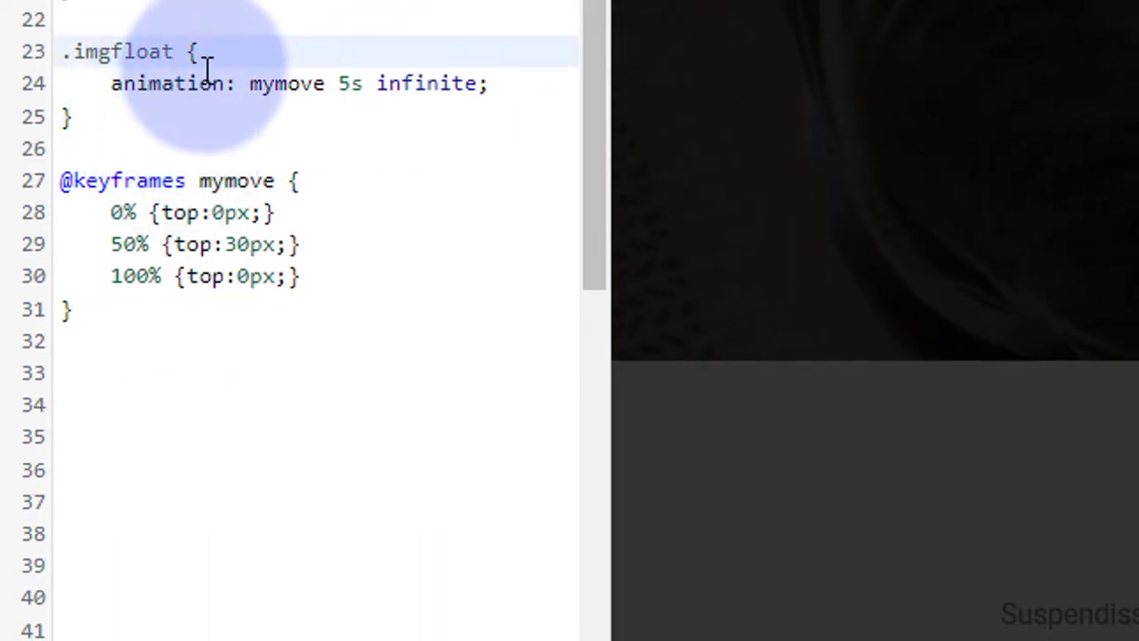
text(3)
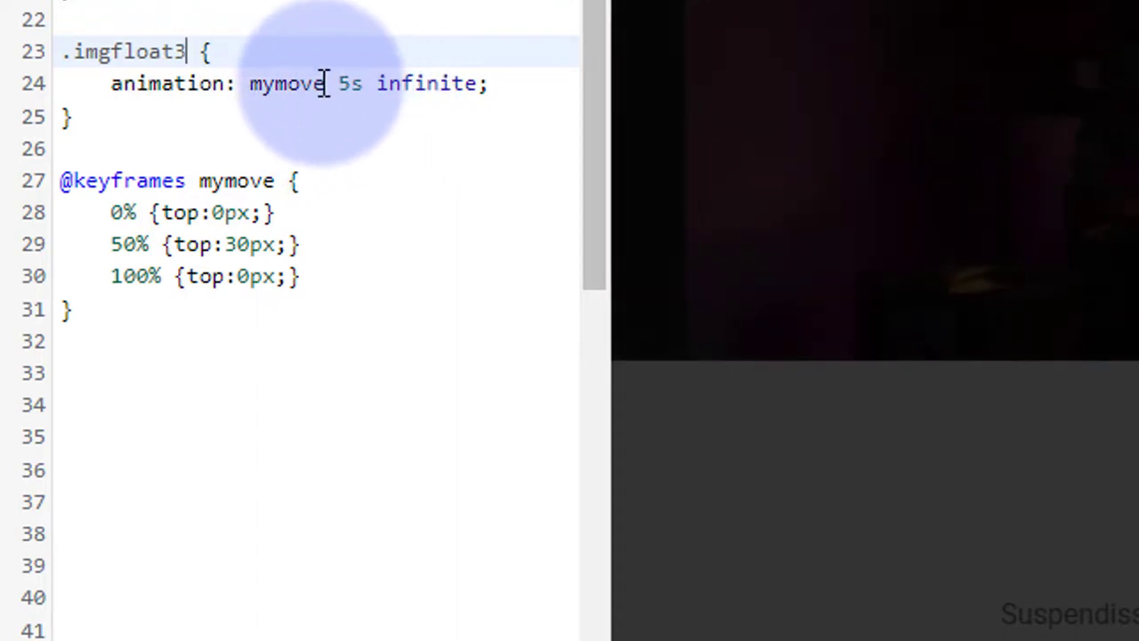
click(326, 84)
text(3)
click(351, 93)
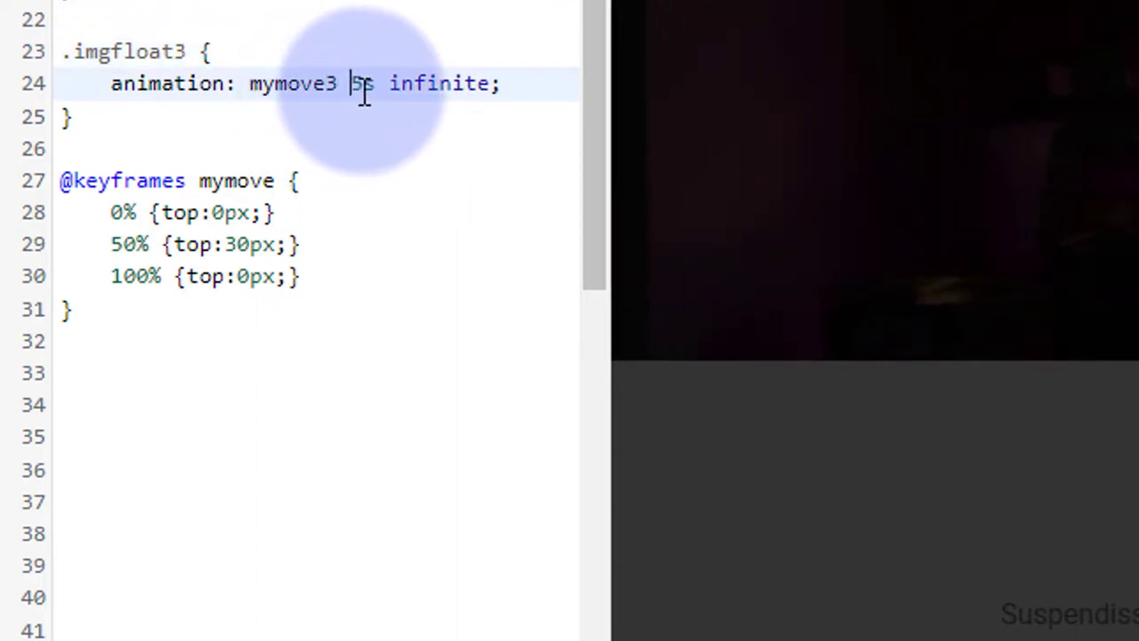
key(shift+Right)
text(4)
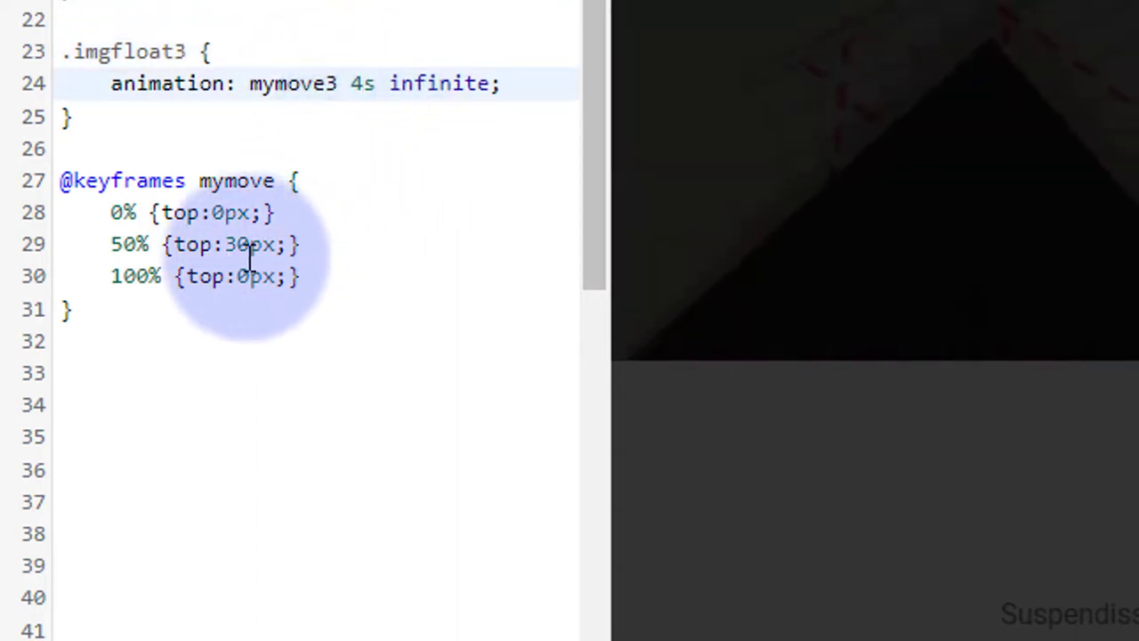
Set the third keyframes block's 50% value to top:25px and rename the block to mymove3
drag(225, 246, 247, 244)
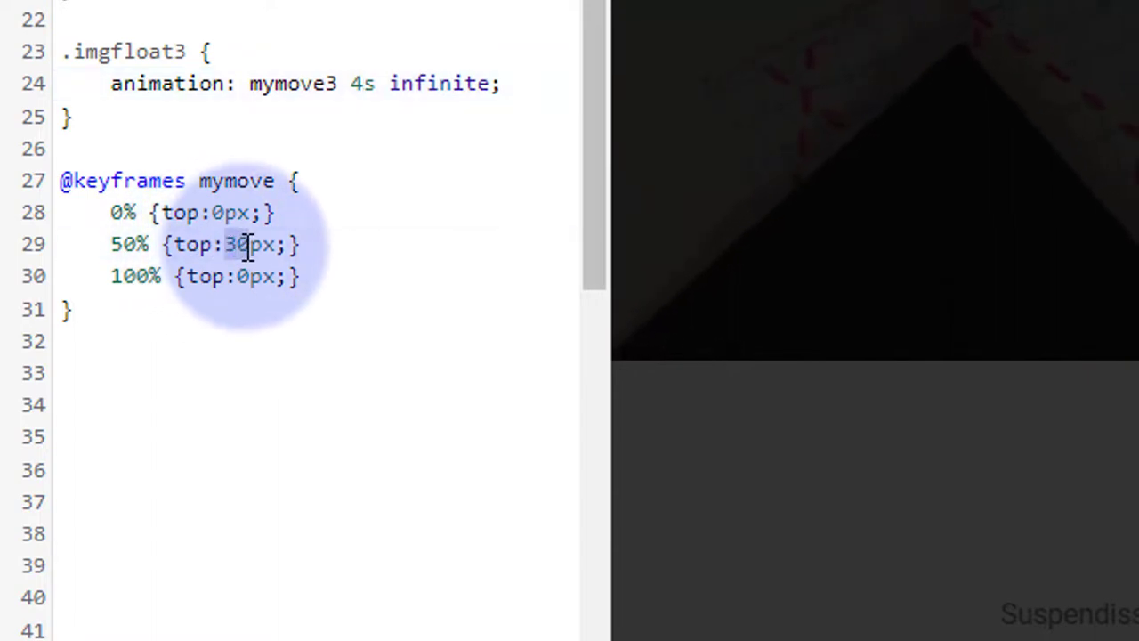
text(25)
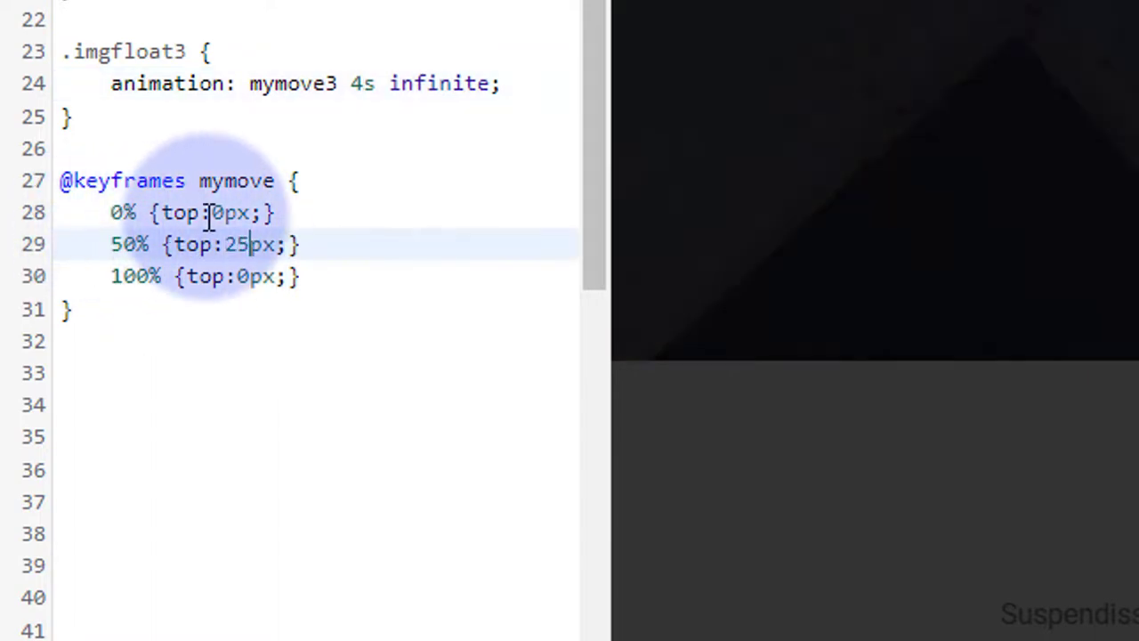
click(276, 181)
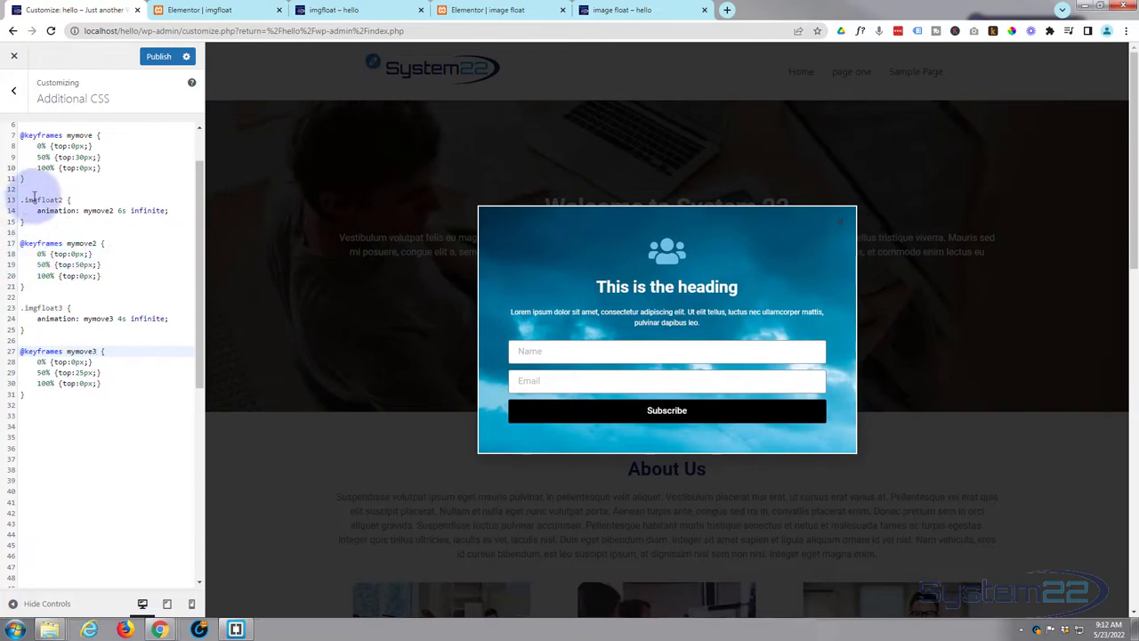
Look over the three Image Float rule sets and view the image float preview page
scroll(32, 160, up, 2)
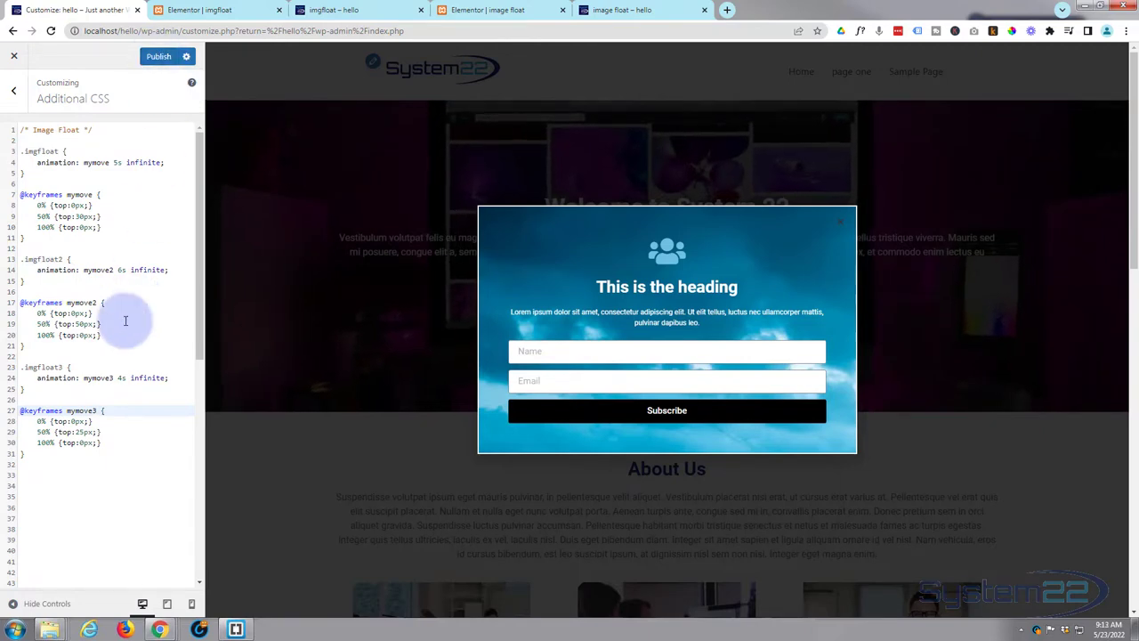
click(614, 9)
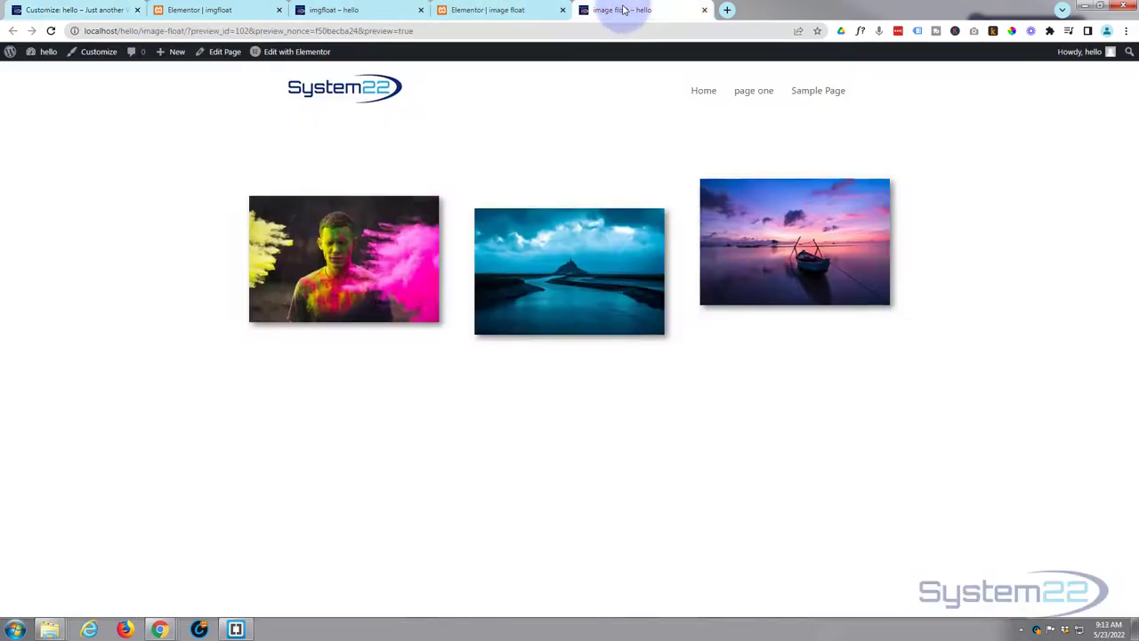